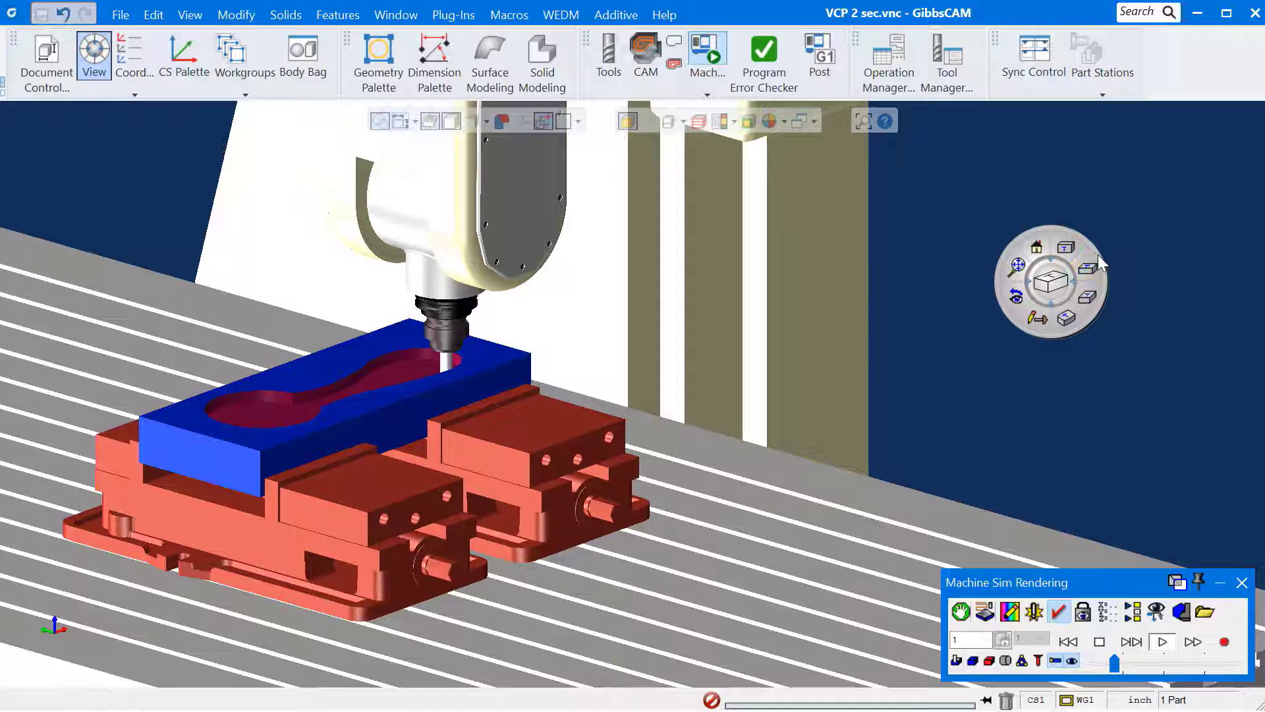
Reposition the view trackball slightly and close the machine simulation rendering.
left_click_drag(1097, 258, 1038, 228)
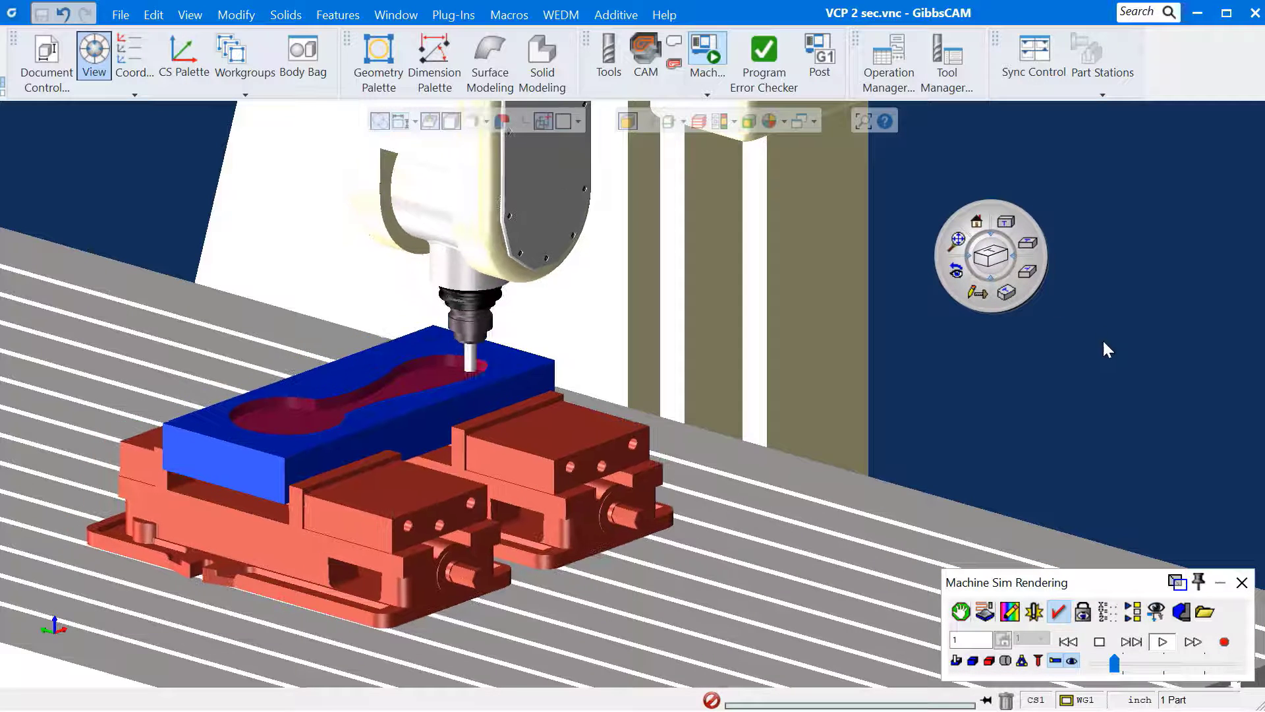
left_click(1243, 583)
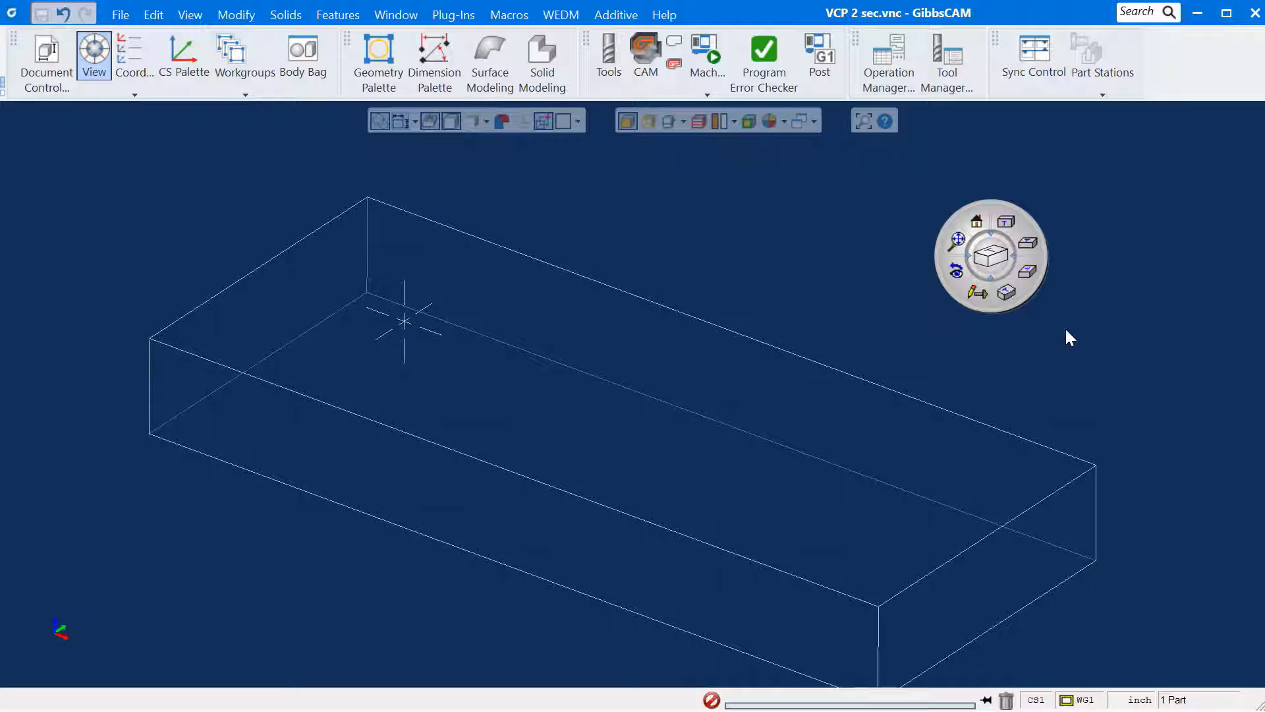
Open the trackball customization and browse the File, Edit, View, Modify and Process commands available for assignment.
left_click_drag(990, 255, 990, 255)
right_click(990, 256)
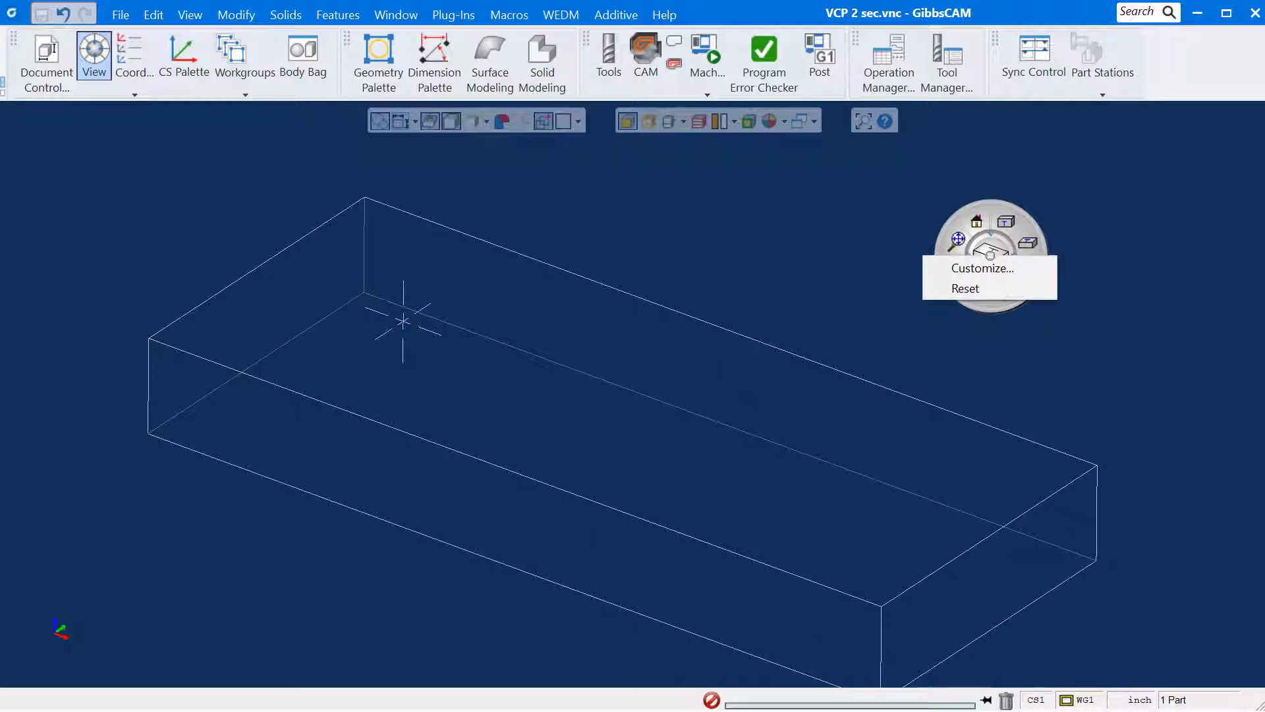
left_click(1003, 267)
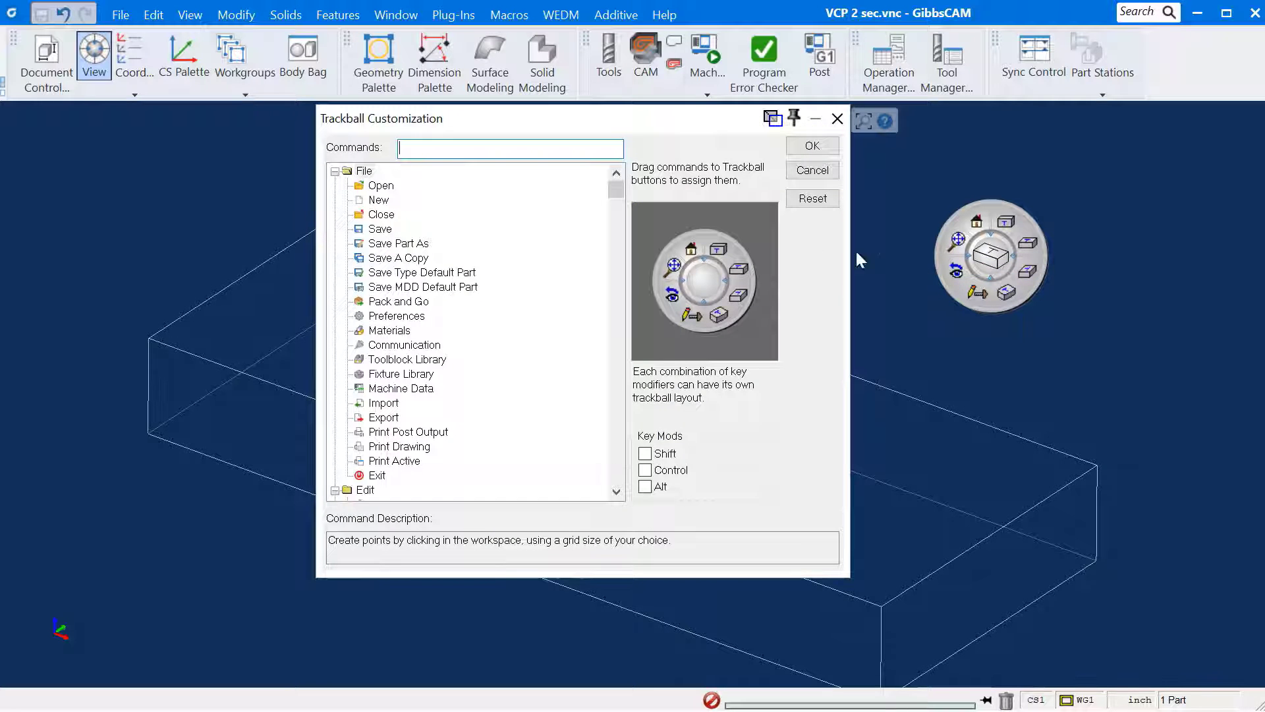
scroll(428, 310, "down", 7)
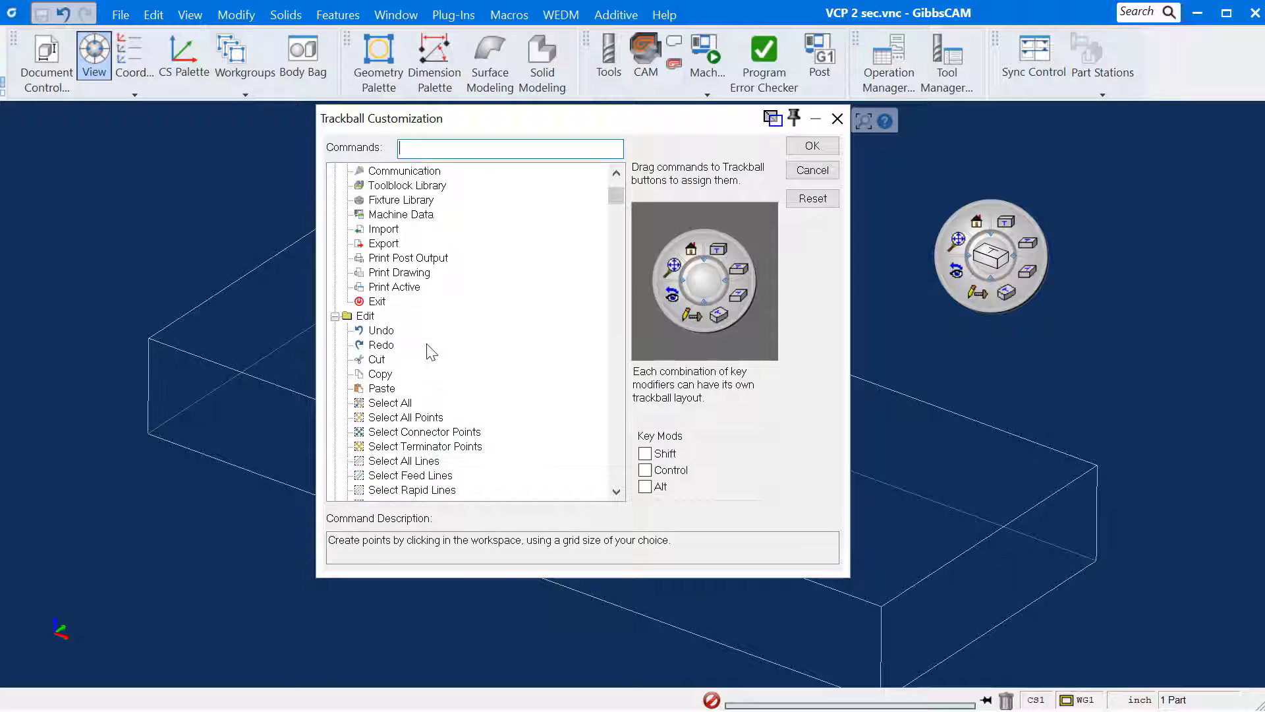
scroll(432, 359, "down", 9)
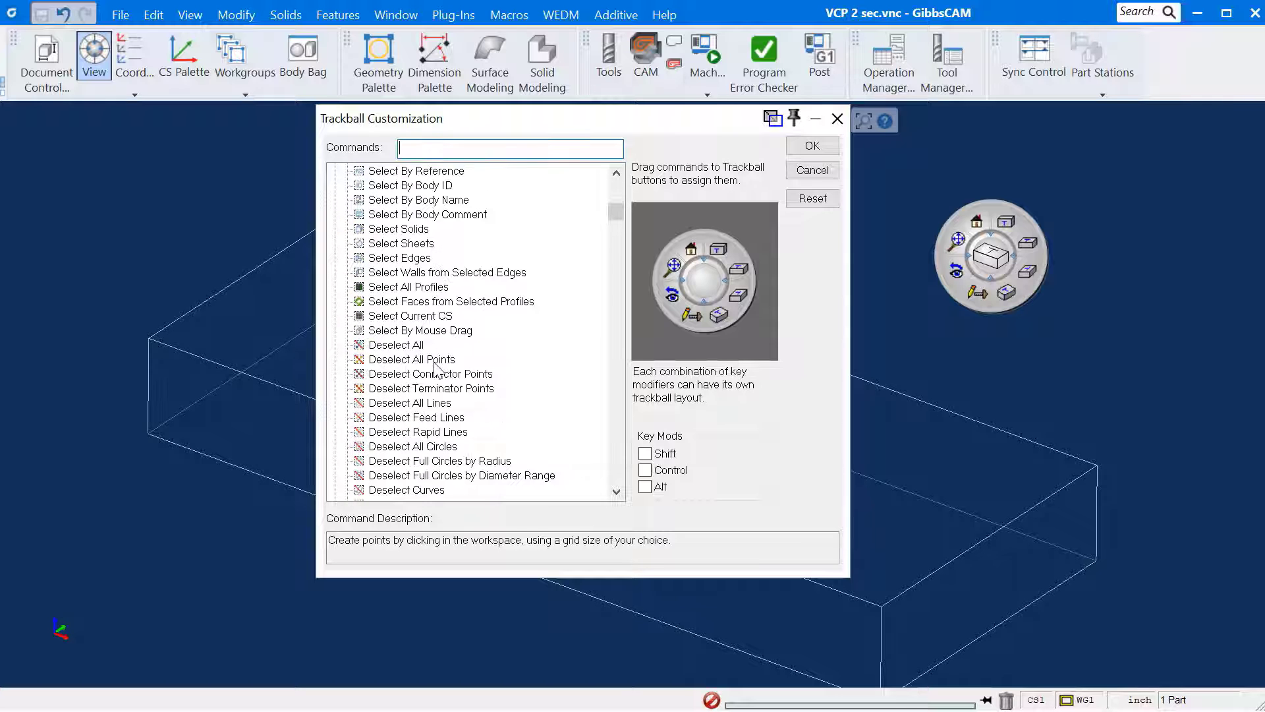
scroll(435, 365, "down", 9)
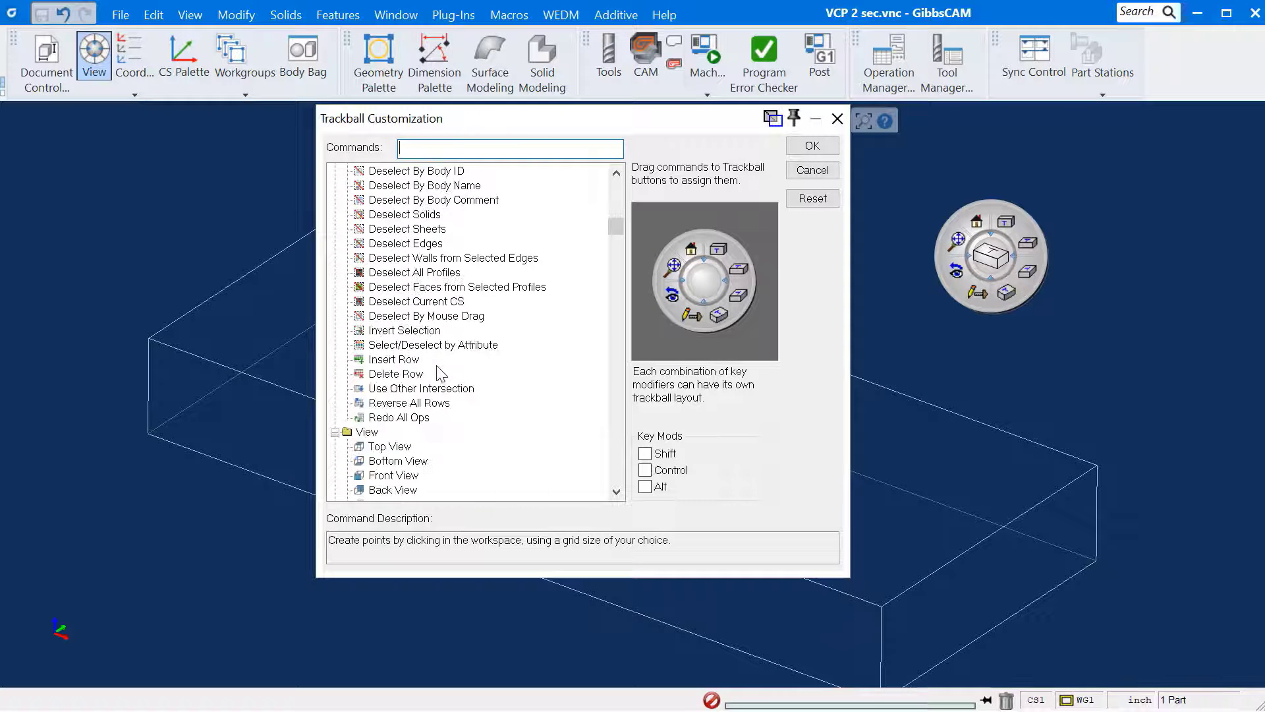
scroll(443, 379, "down", 9)
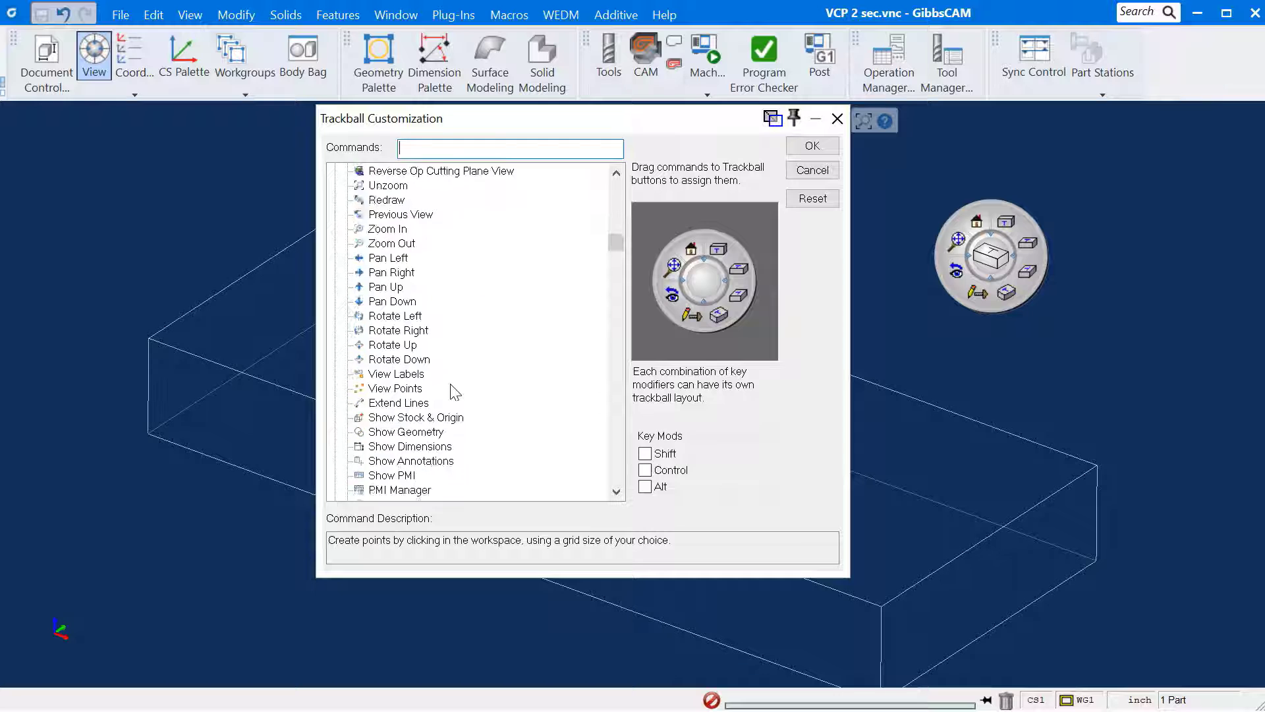
scroll(453, 393, "down", 7)
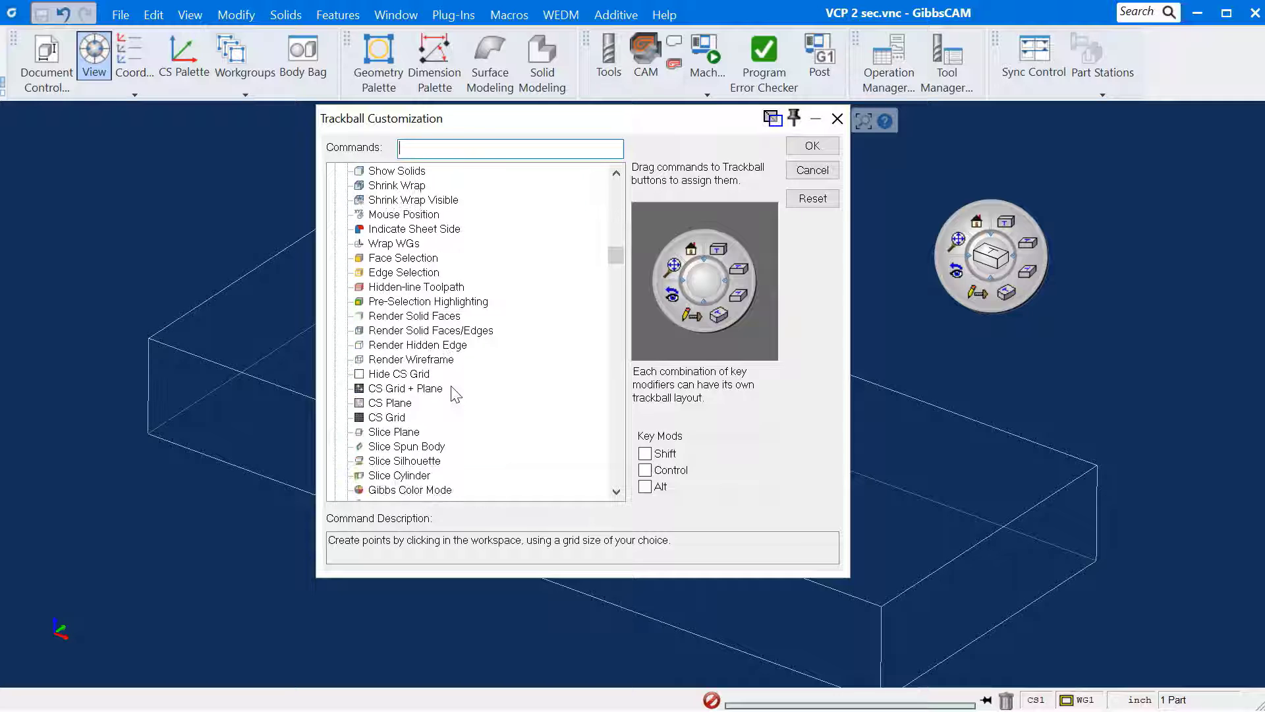
scroll(454, 394, "down", 10)
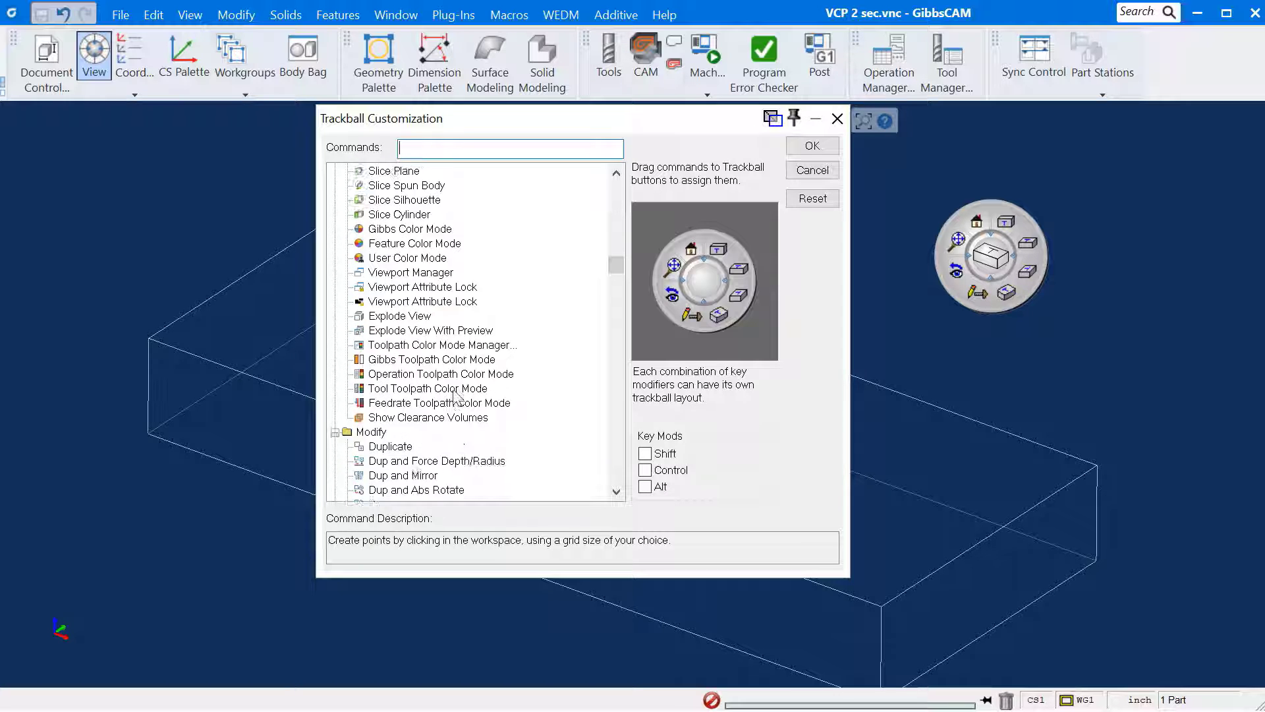
scroll(458, 400, "down", 5)
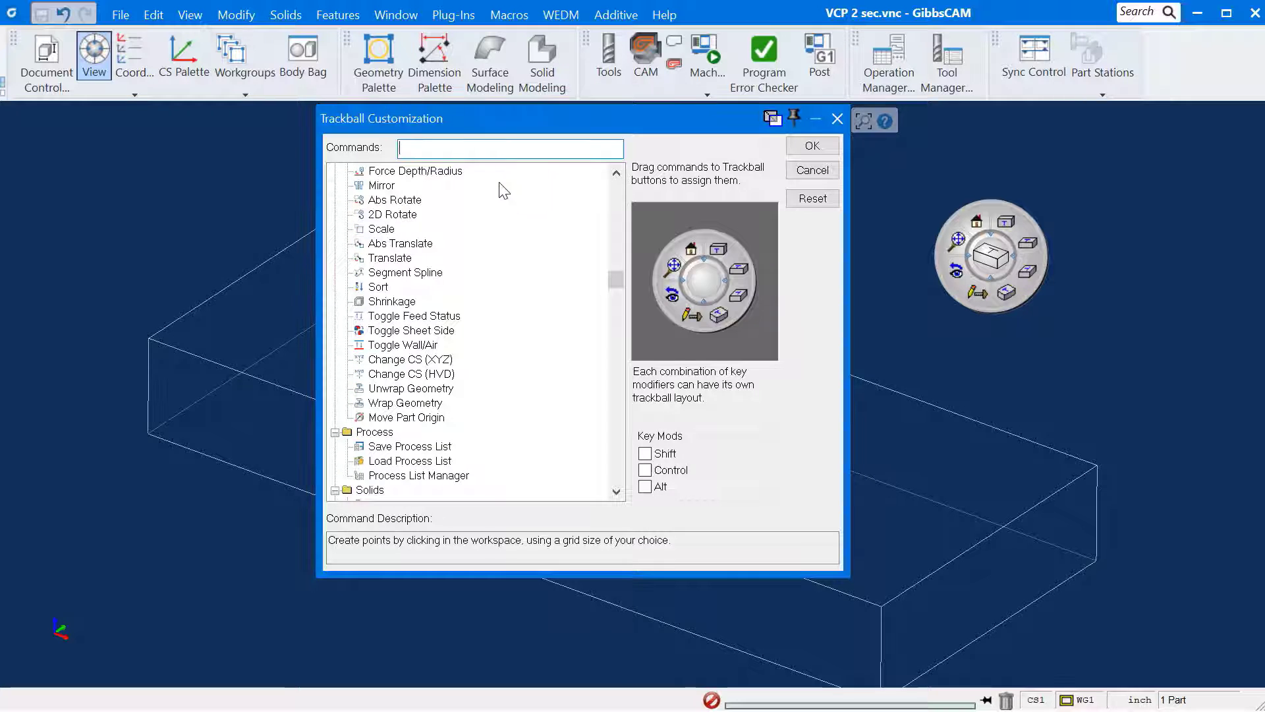
Find the "mouse point" command and assign Mouse Point to the top-view button of the trackball's Control modifier layout.
type("mouse point")
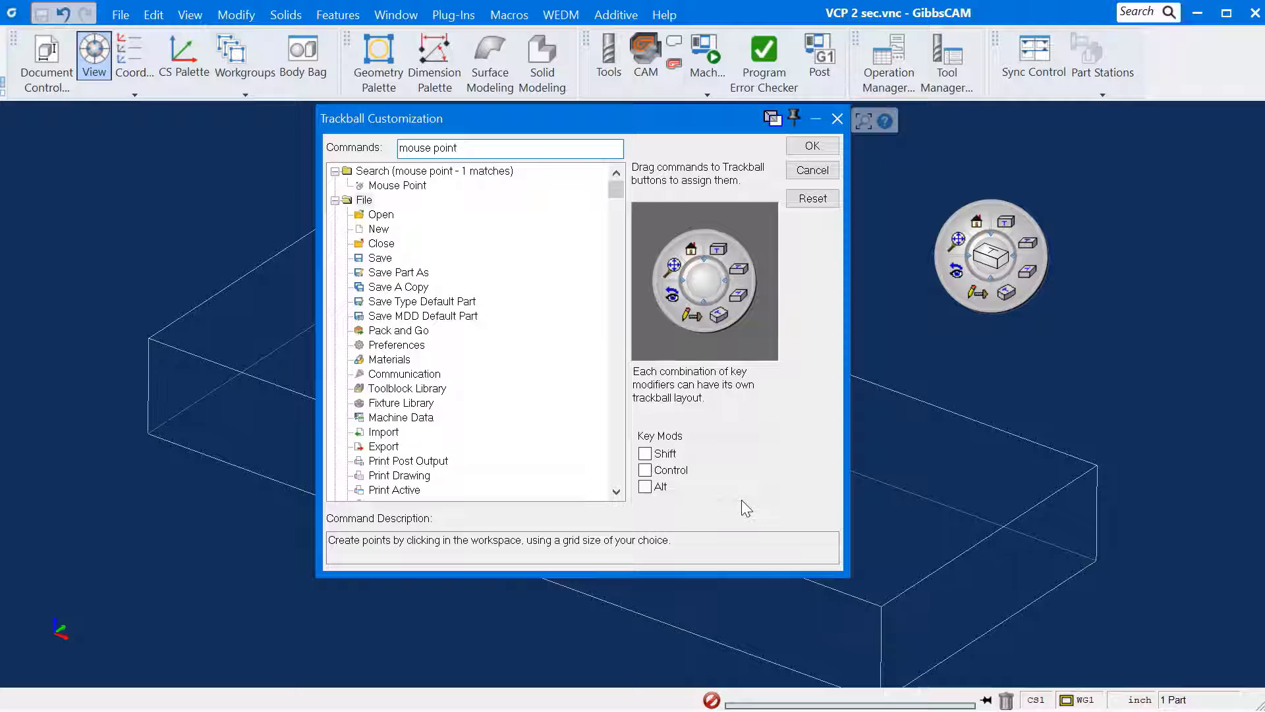
left_click(646, 471)
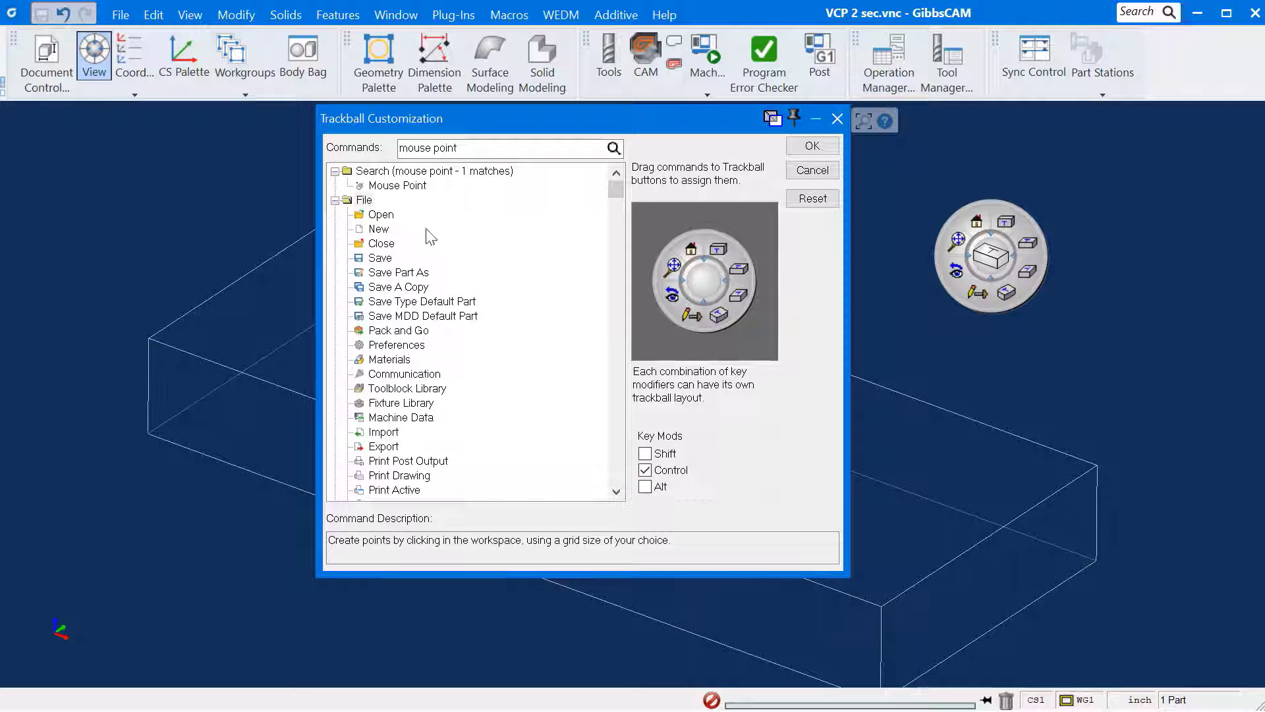
left_click_drag(385, 191, 727, 255)
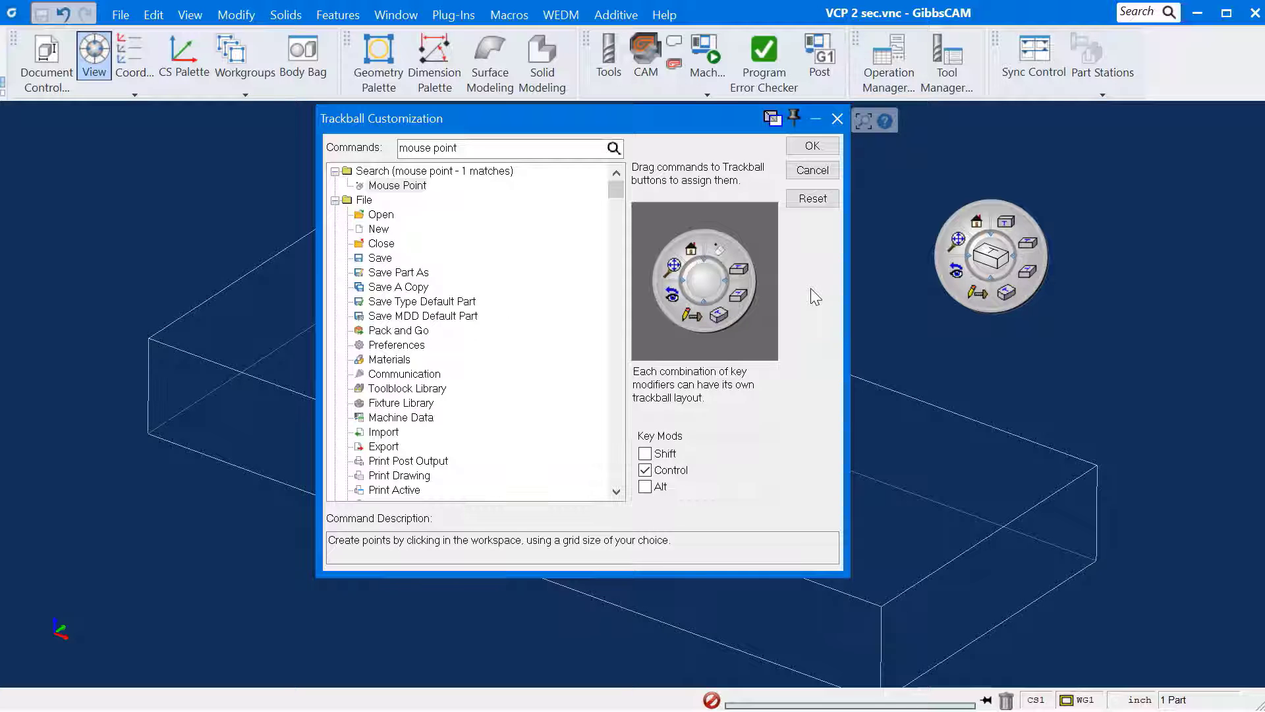
left_click(813, 146)
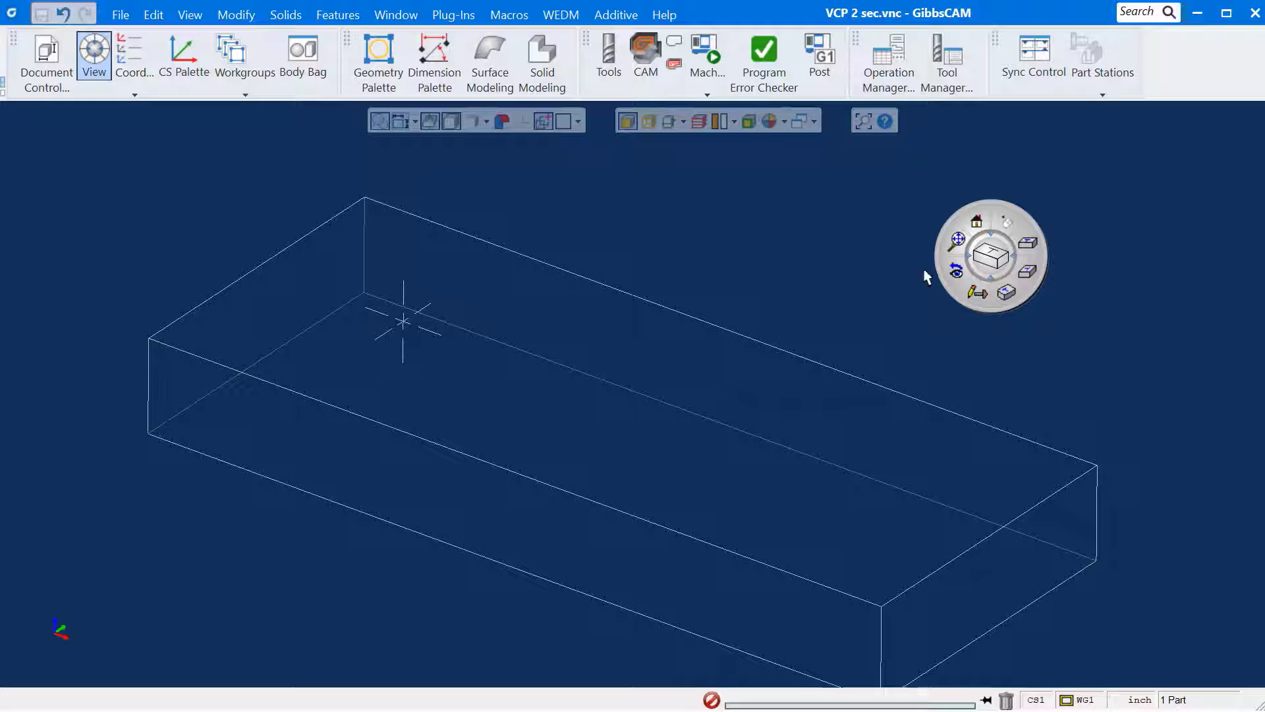
Place seven points freehand around the stock block using the trackball's Mouse Point command, at Z 0 with a 0.1 grid.
left_click(1006, 222)
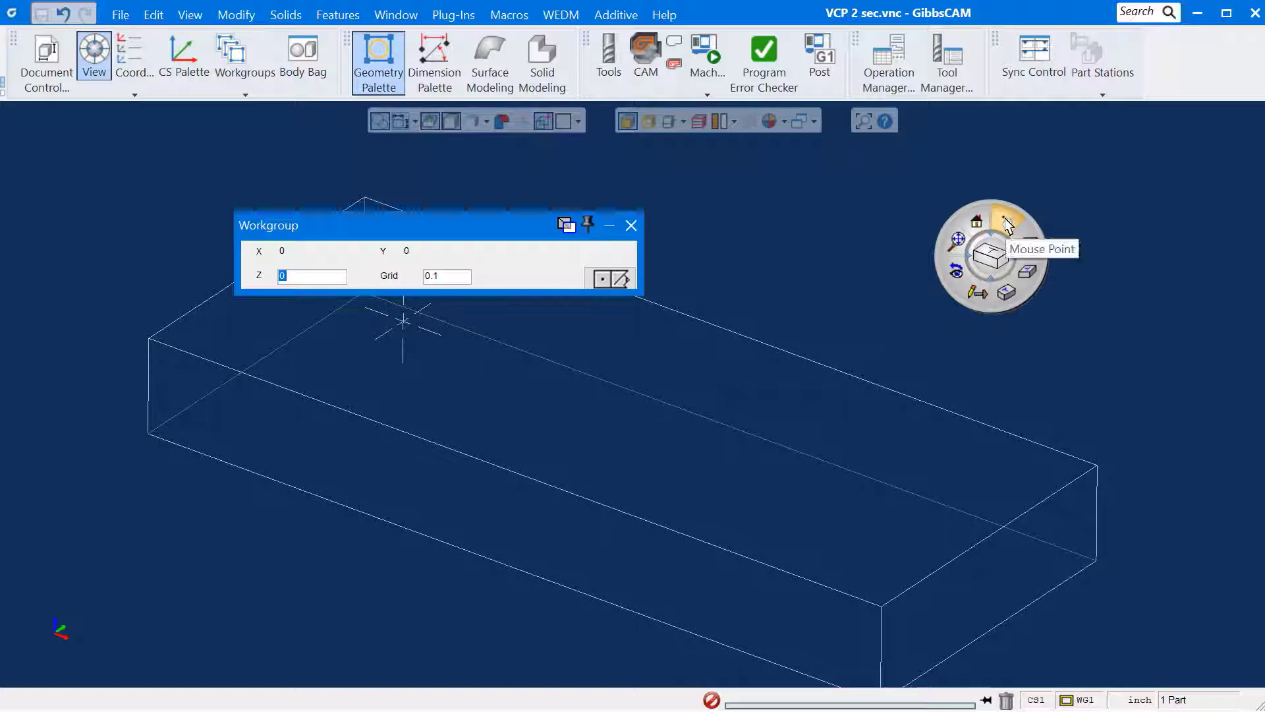
left_click(409, 400)
left_click(616, 461)
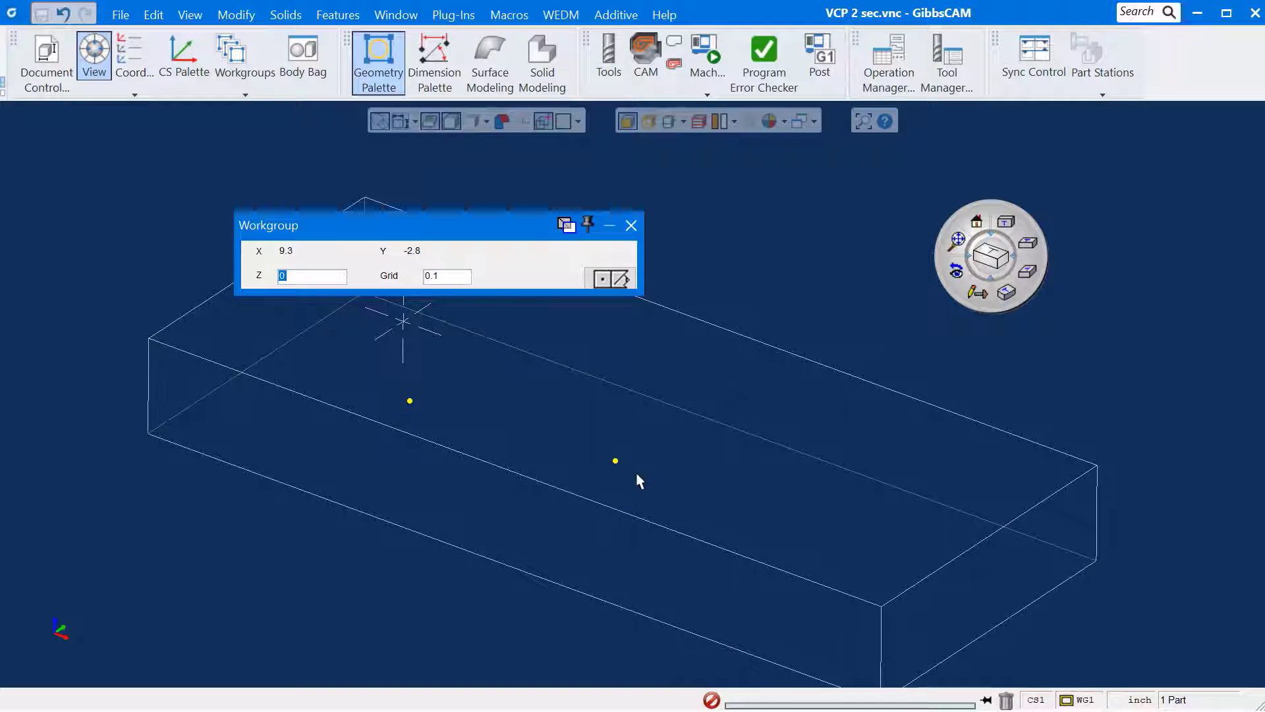
left_click(785, 526)
left_click(969, 501)
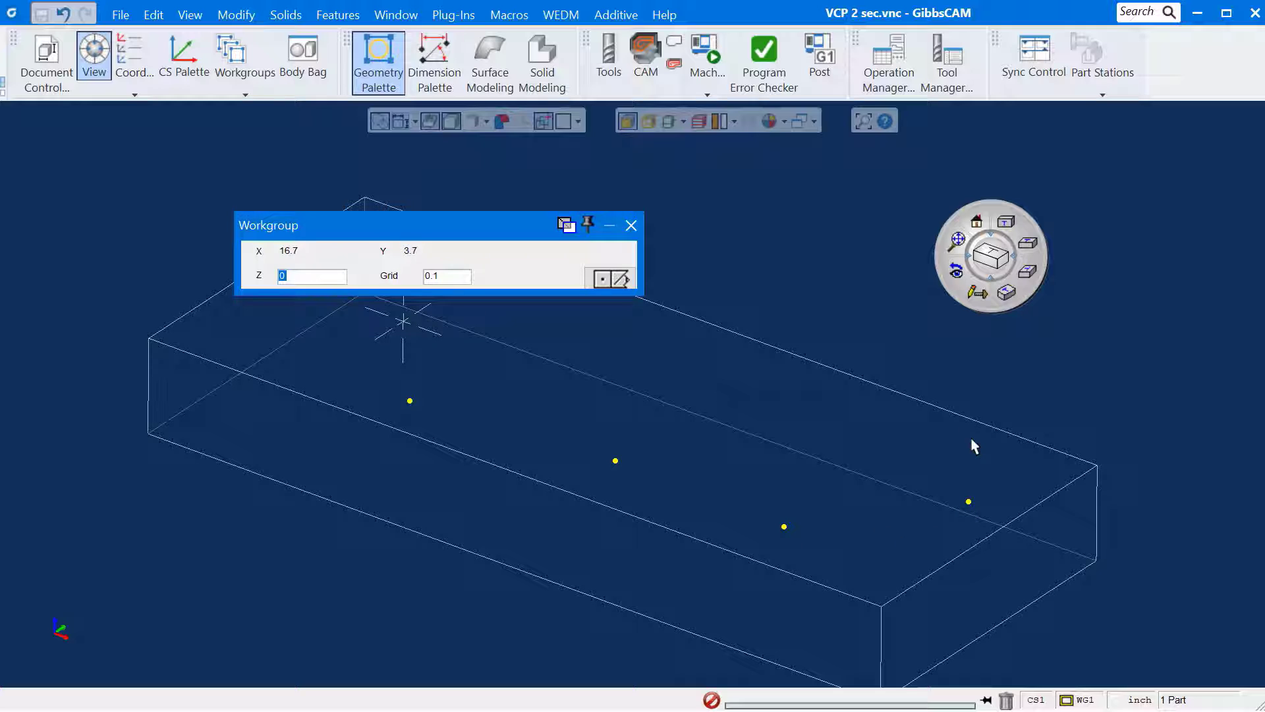
left_click(917, 408)
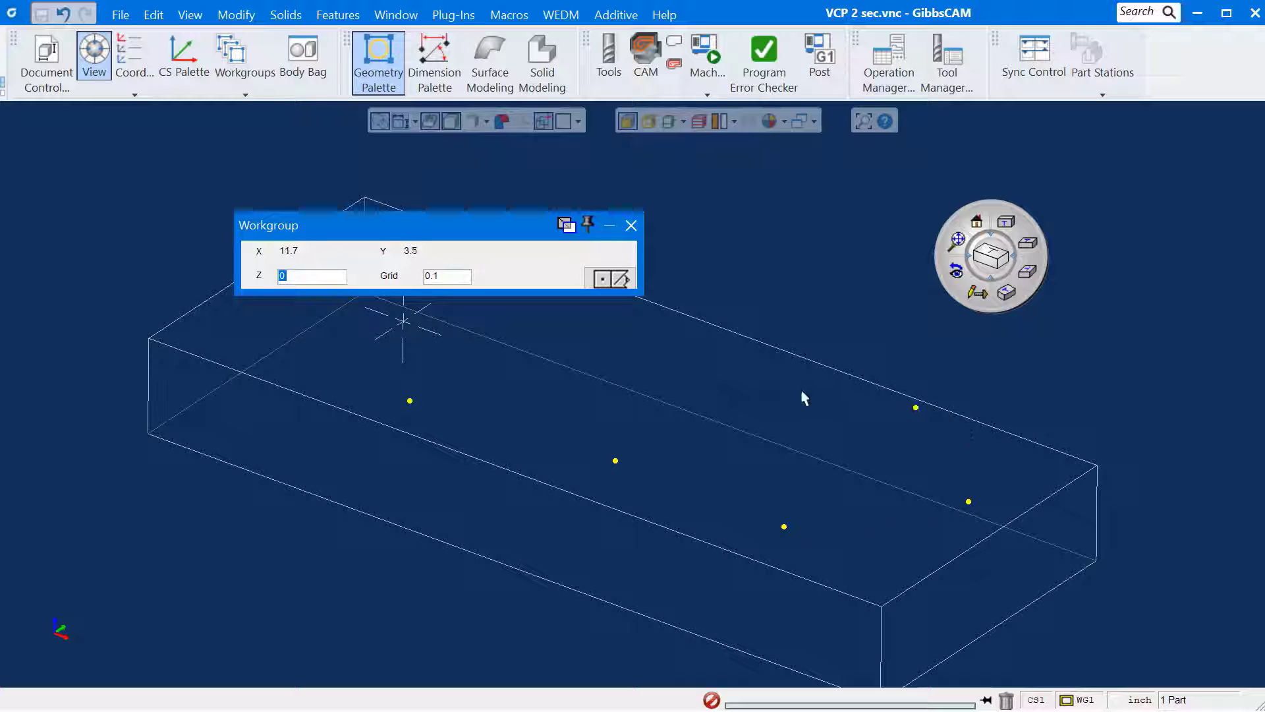
left_click(600, 336)
left_click(632, 226)
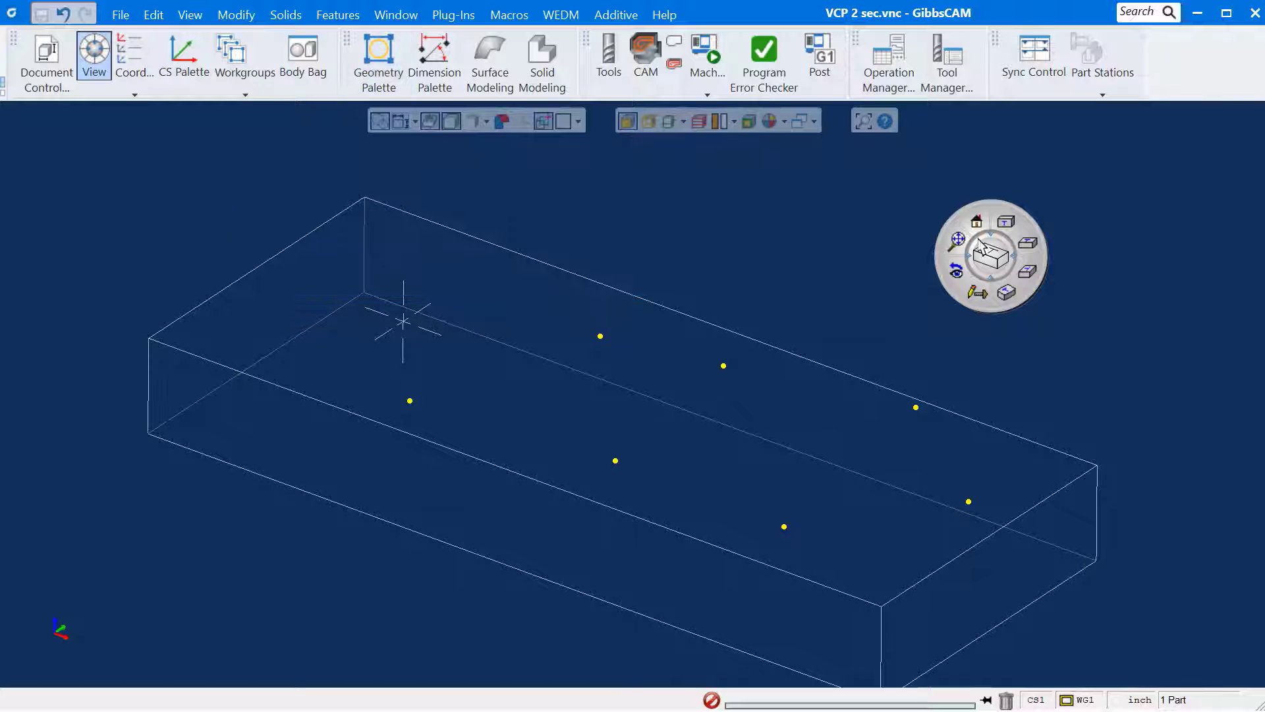
Search the trackball commands for "point dim" and assign Point Dimension to the Control layout's button directly below Mouse Point.
right_click(998, 263)
left_click(992, 265)
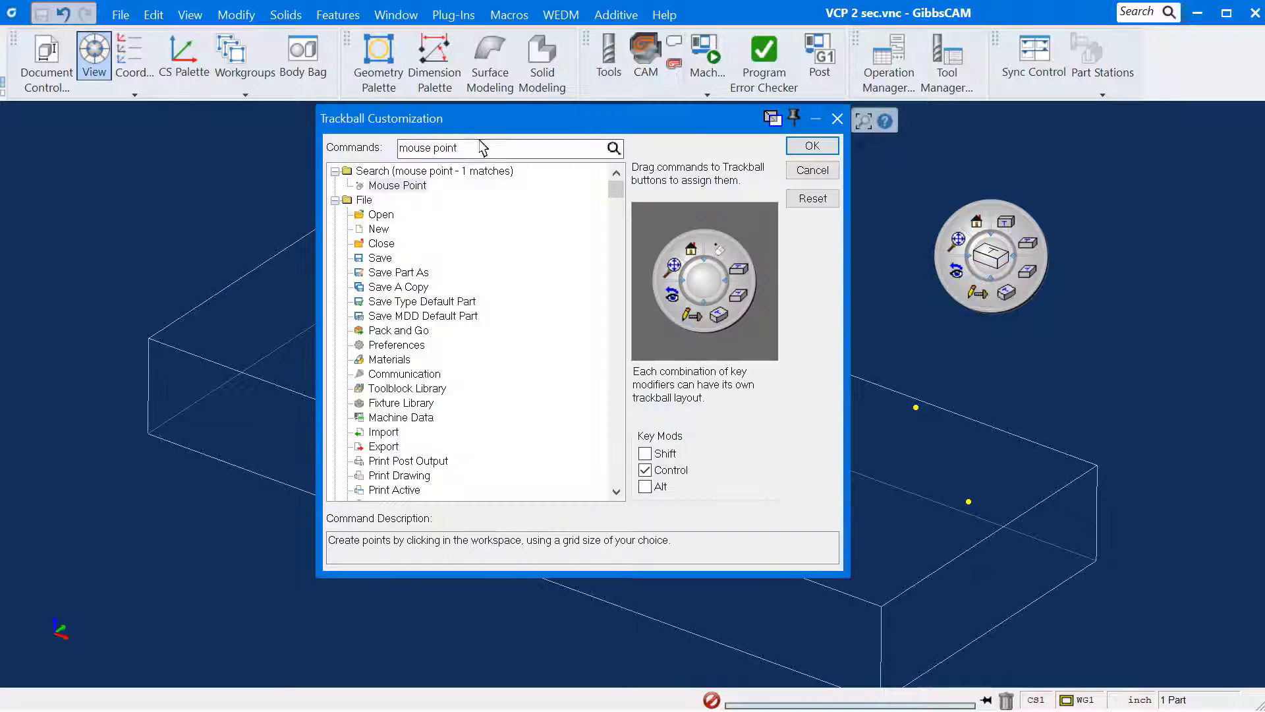
left_click_drag(481, 149, 397, 163)
type("p")
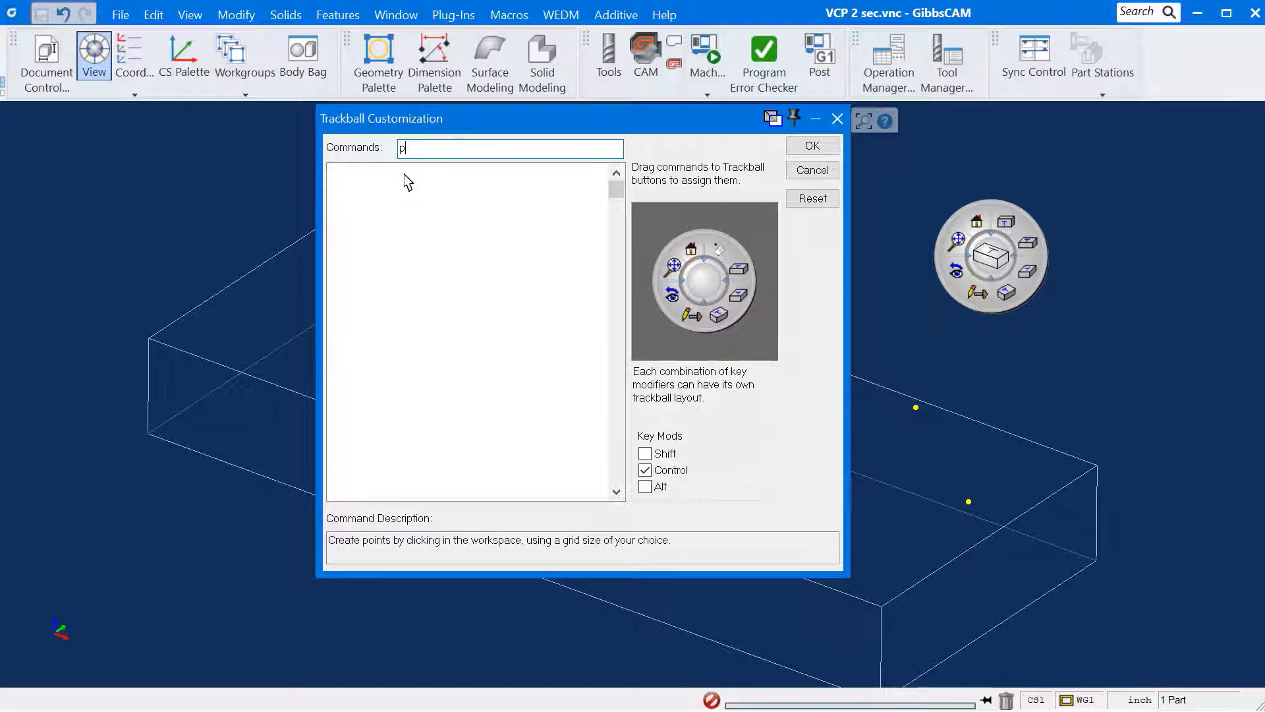
type("oint")
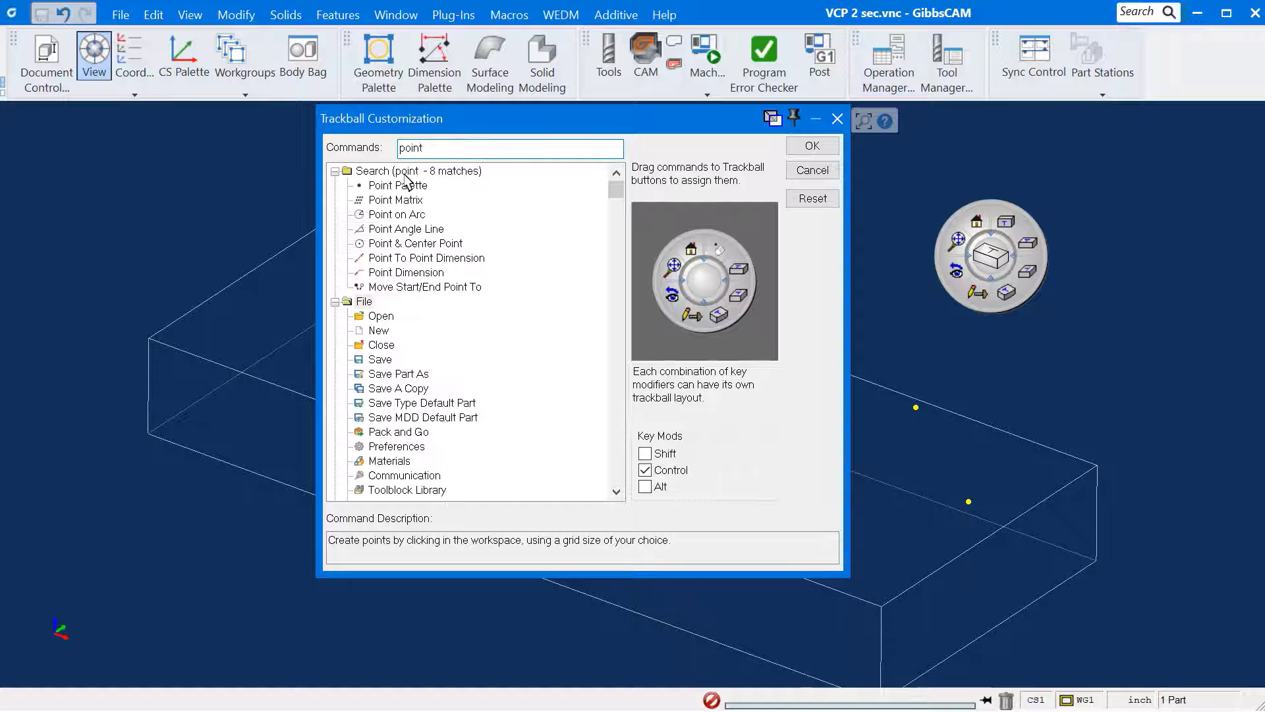
type(" dim")
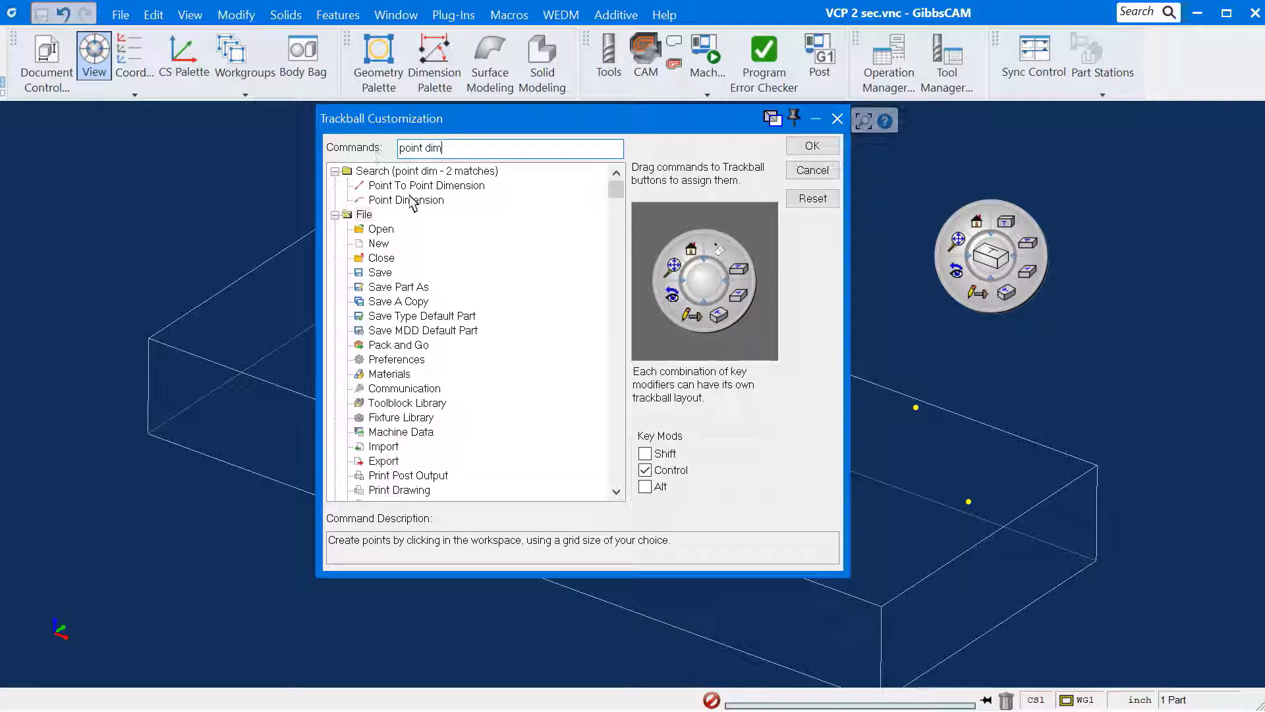
left_click_drag(414, 202, 739, 269)
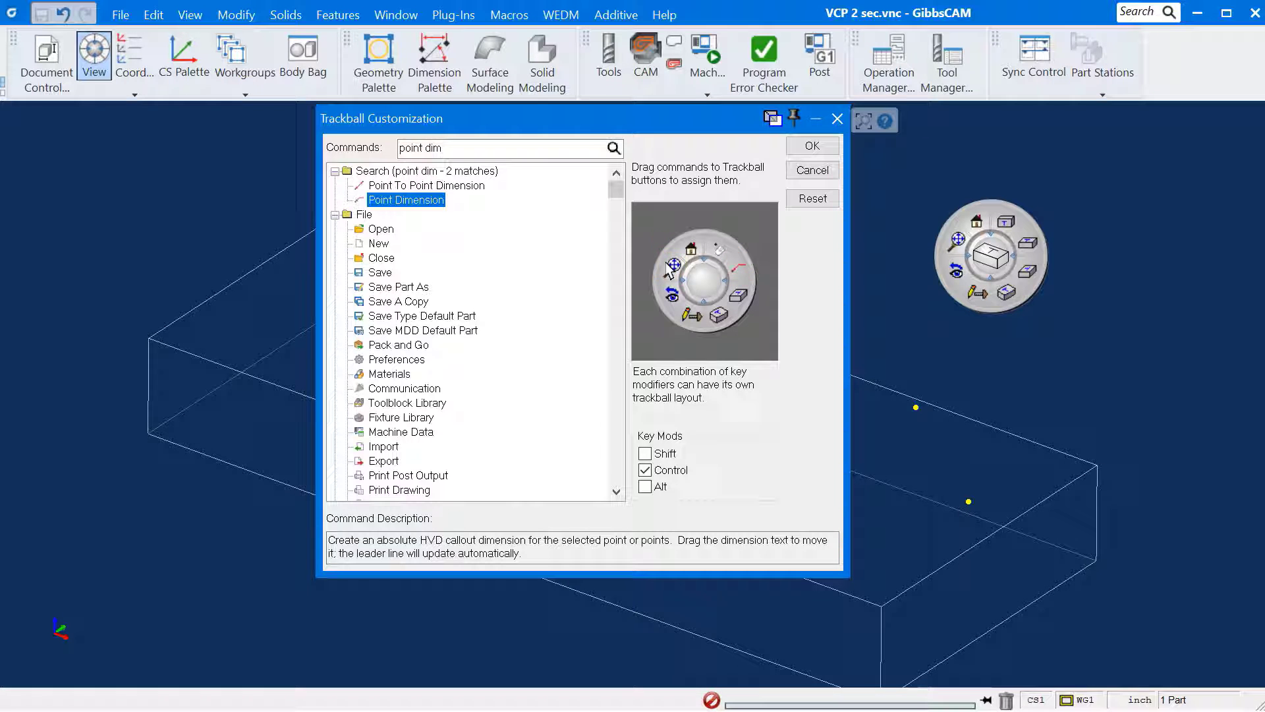
Assign Point To Point Dimension to the Control layout's button below Point Dimension and accept the trackball customization.
left_click(419, 187)
left_click_drag(419, 186, 741, 303)
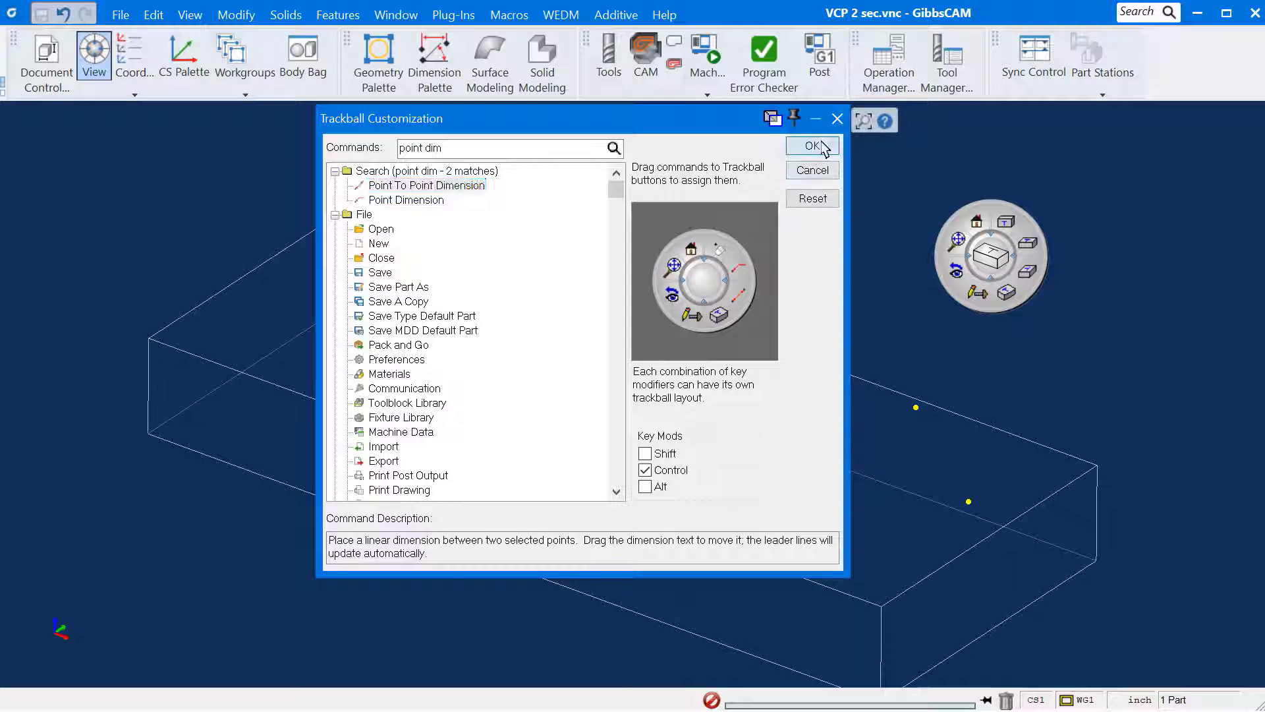
left_click(812, 146)
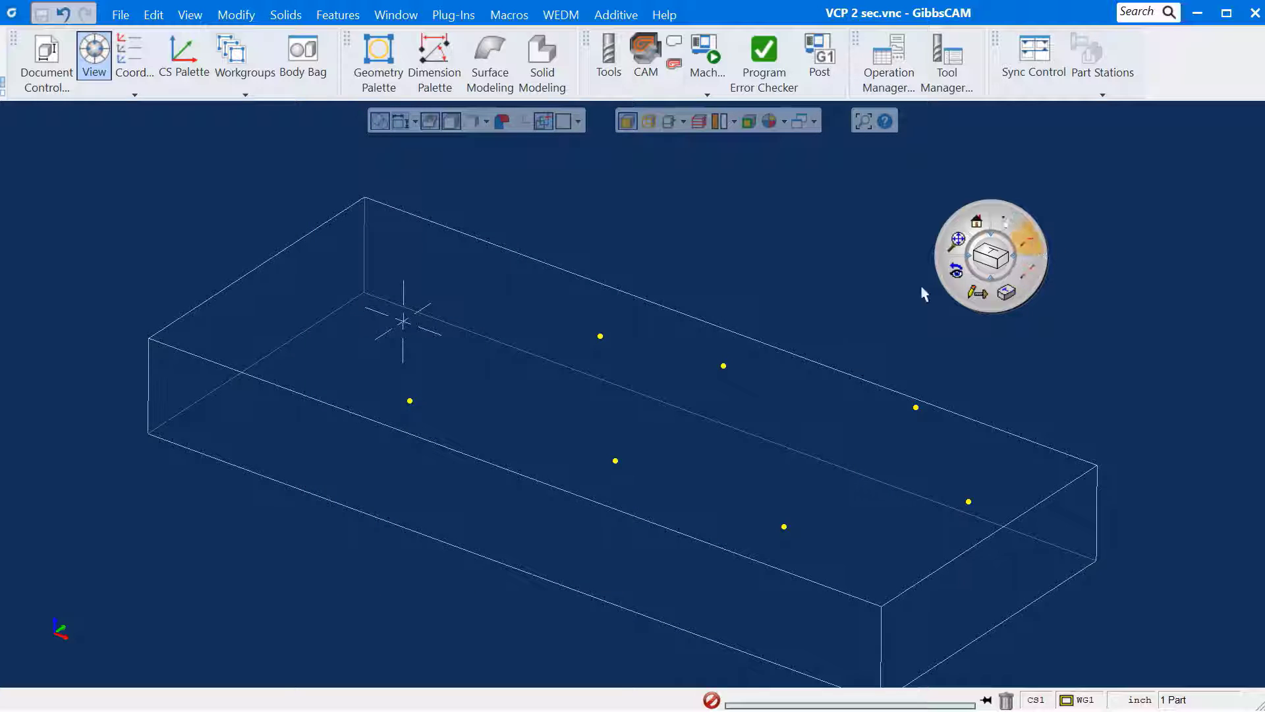
Add a Point Dimension to the leftmost point in the back row and a Point To Point Dimension spanning the block's far end.
mouse_move(601, 338)
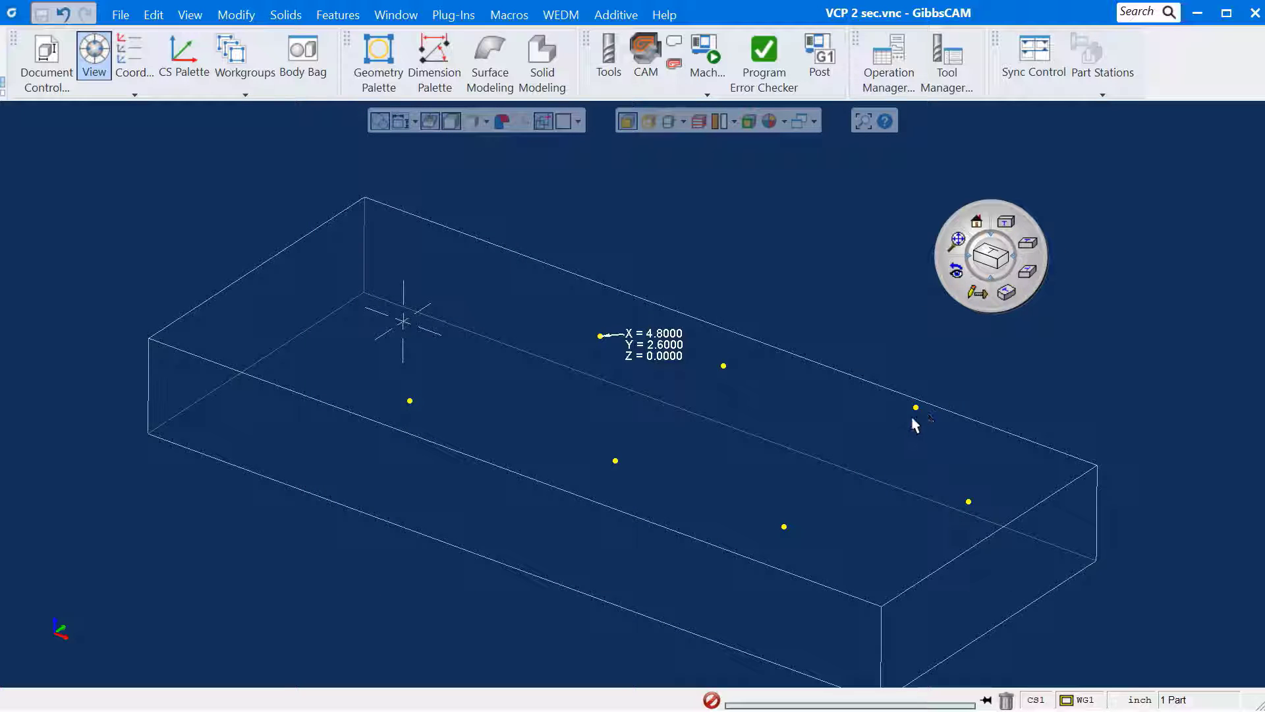
left_click(784, 527)
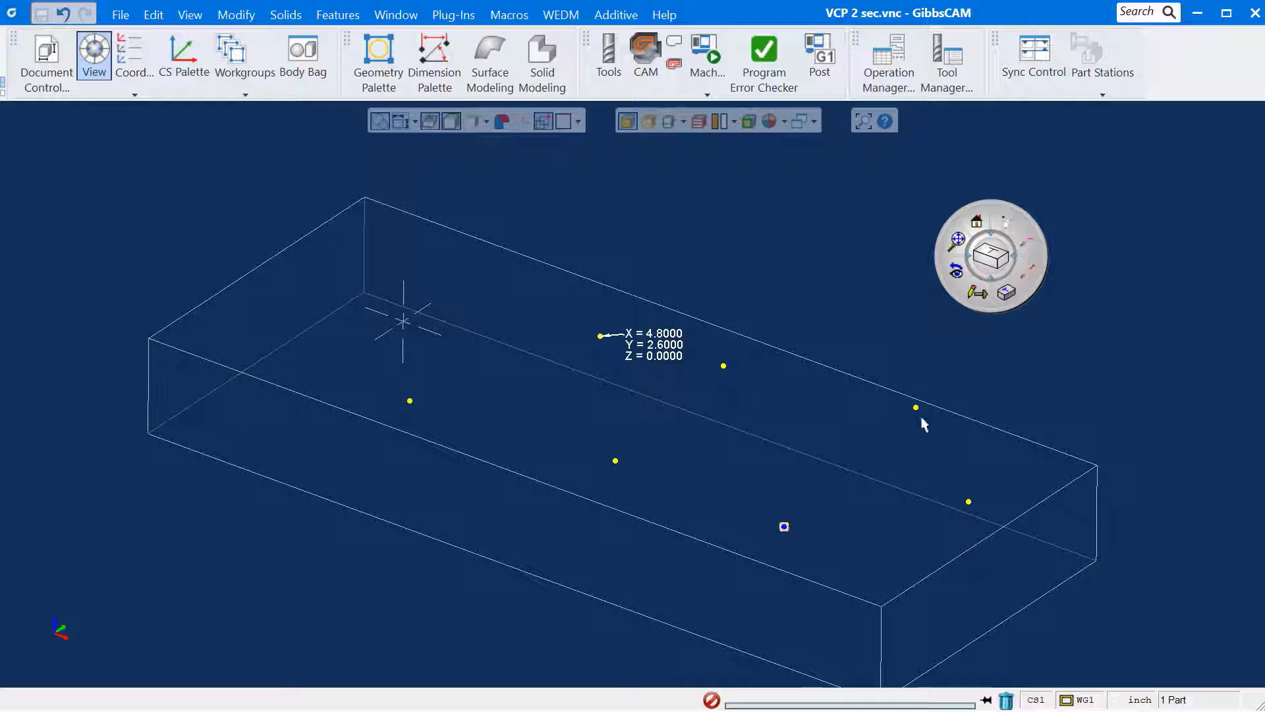
left_click(1027, 271)
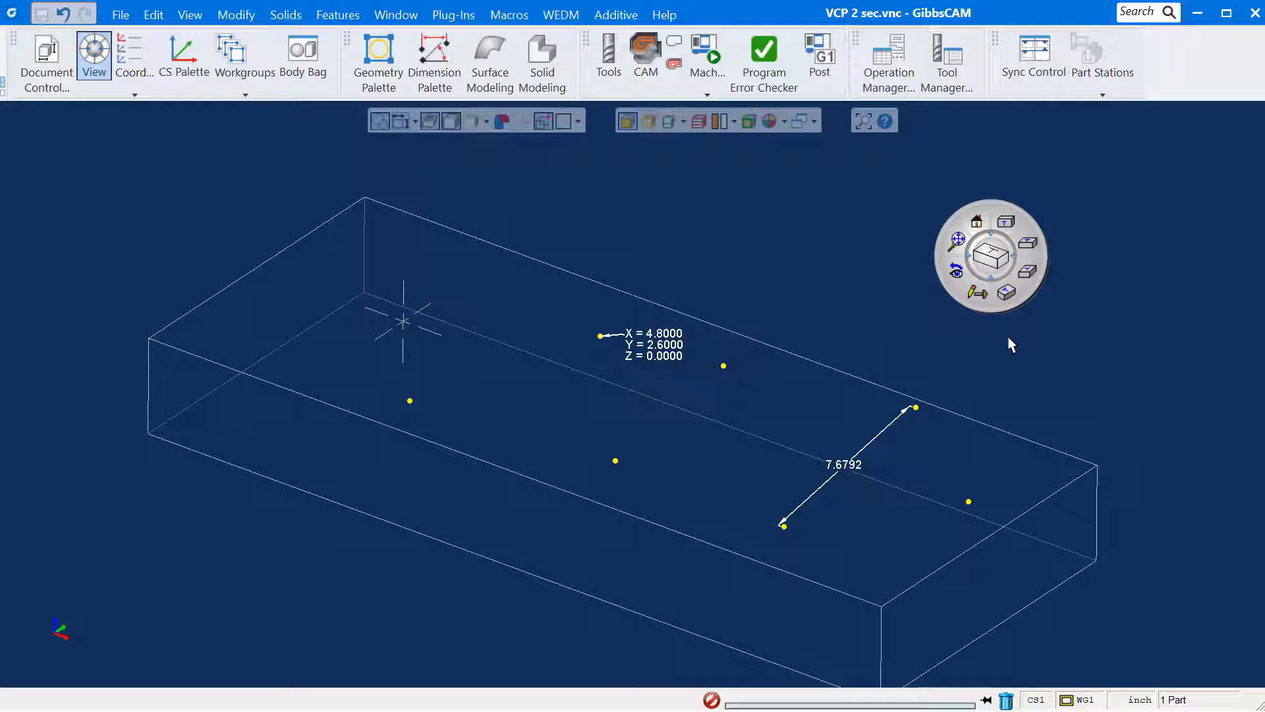
left_click(893, 360)
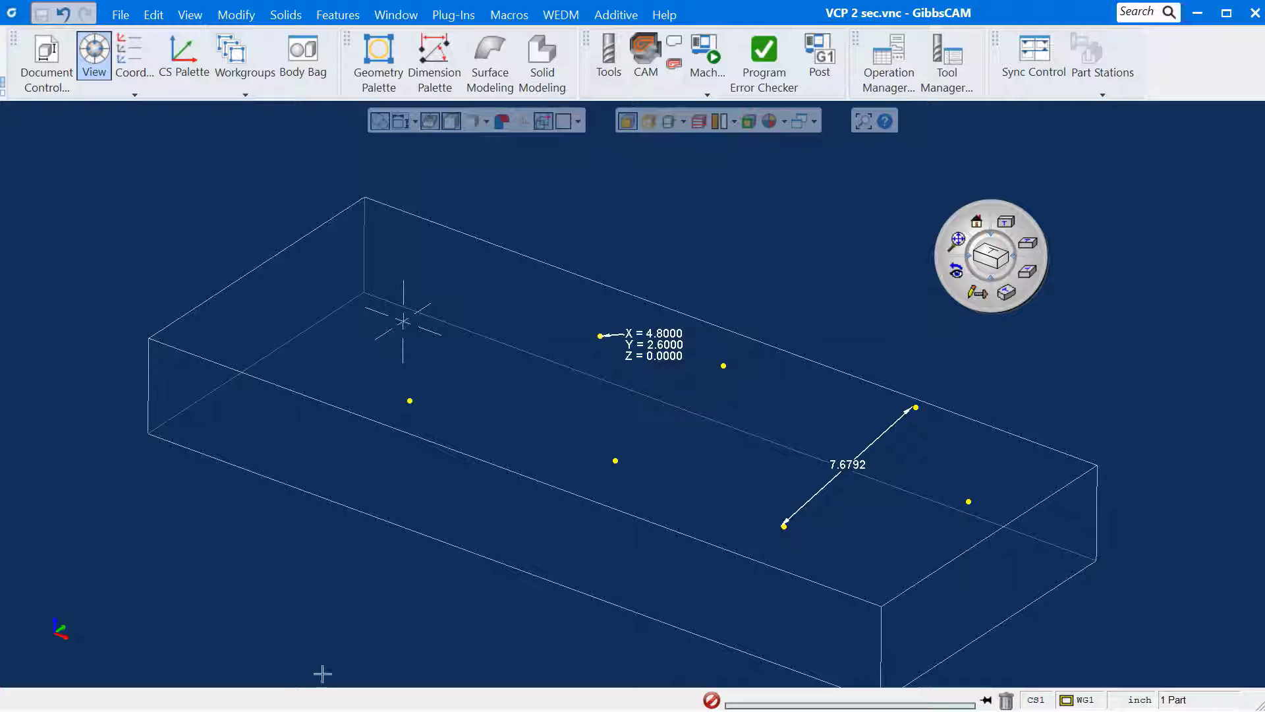
Select and delete all the points and dimensions on the stock block.
left_click_drag(274, 652, 1161, 221)
key("Delete")
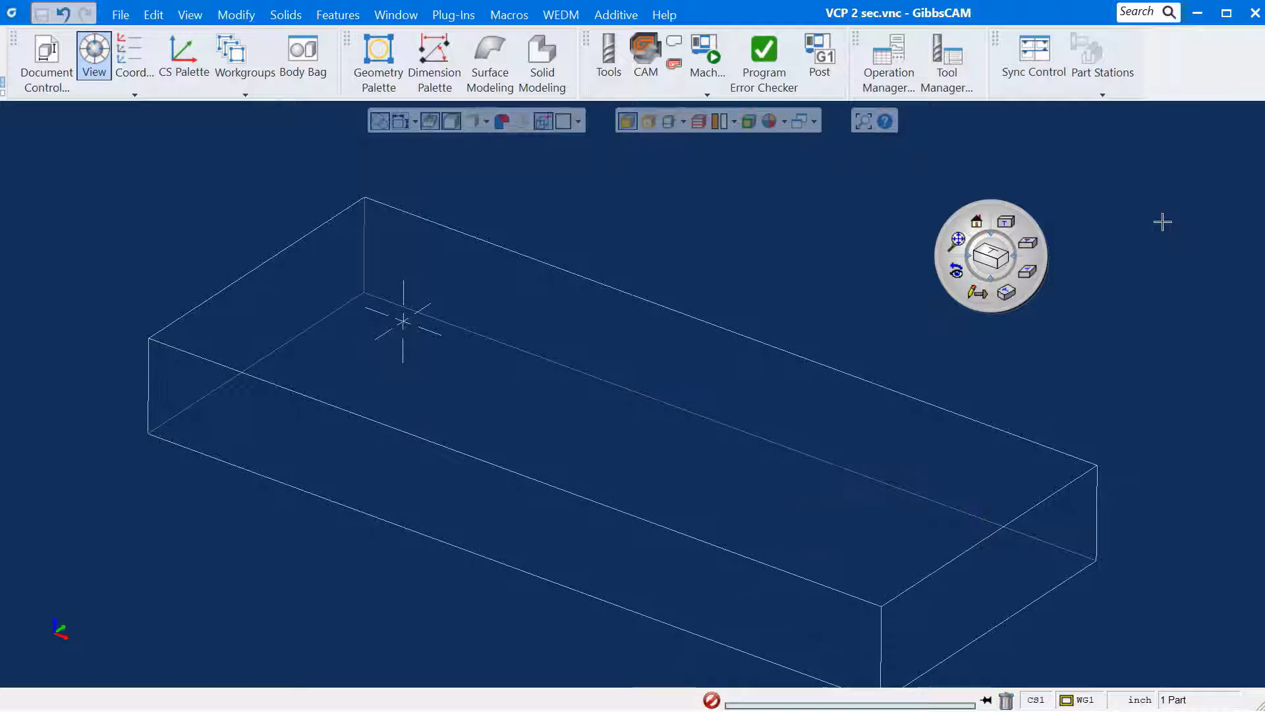
Bring the pocketed part body out of the Body Bag into the workspace, leaving the vises in the bag.
left_click(303, 56)
double_click(224, 190)
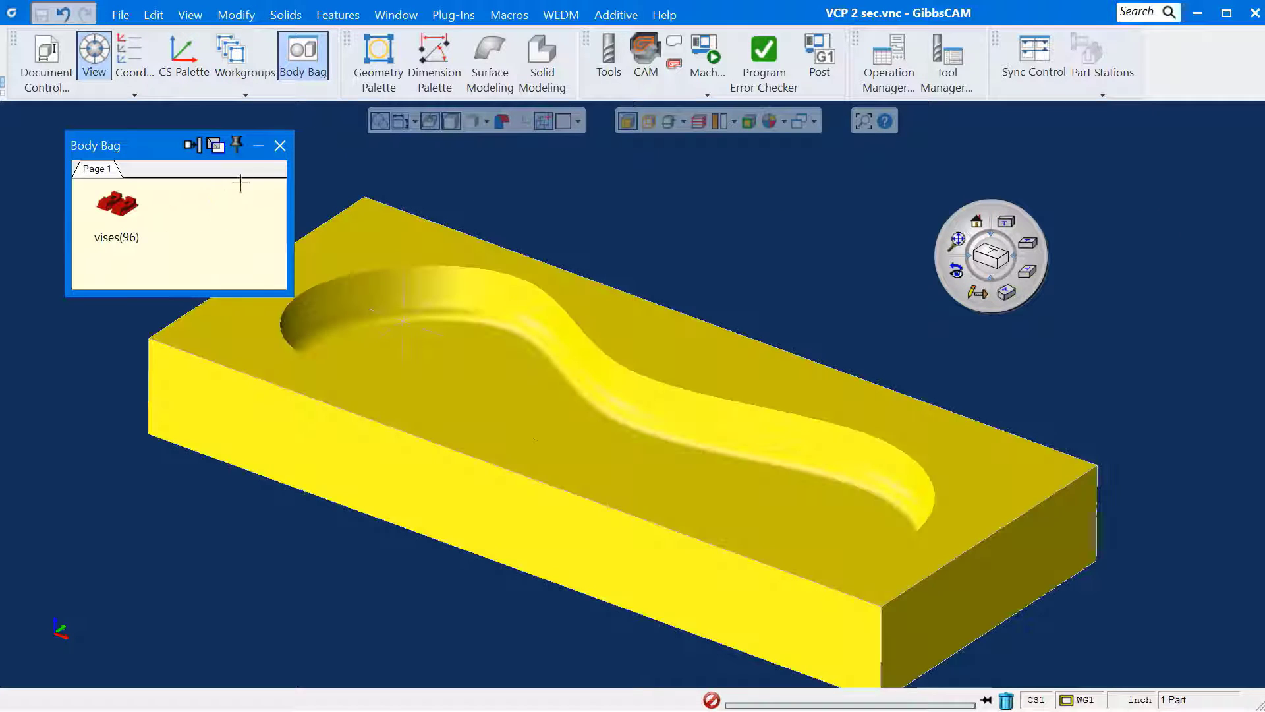
left_click(282, 145)
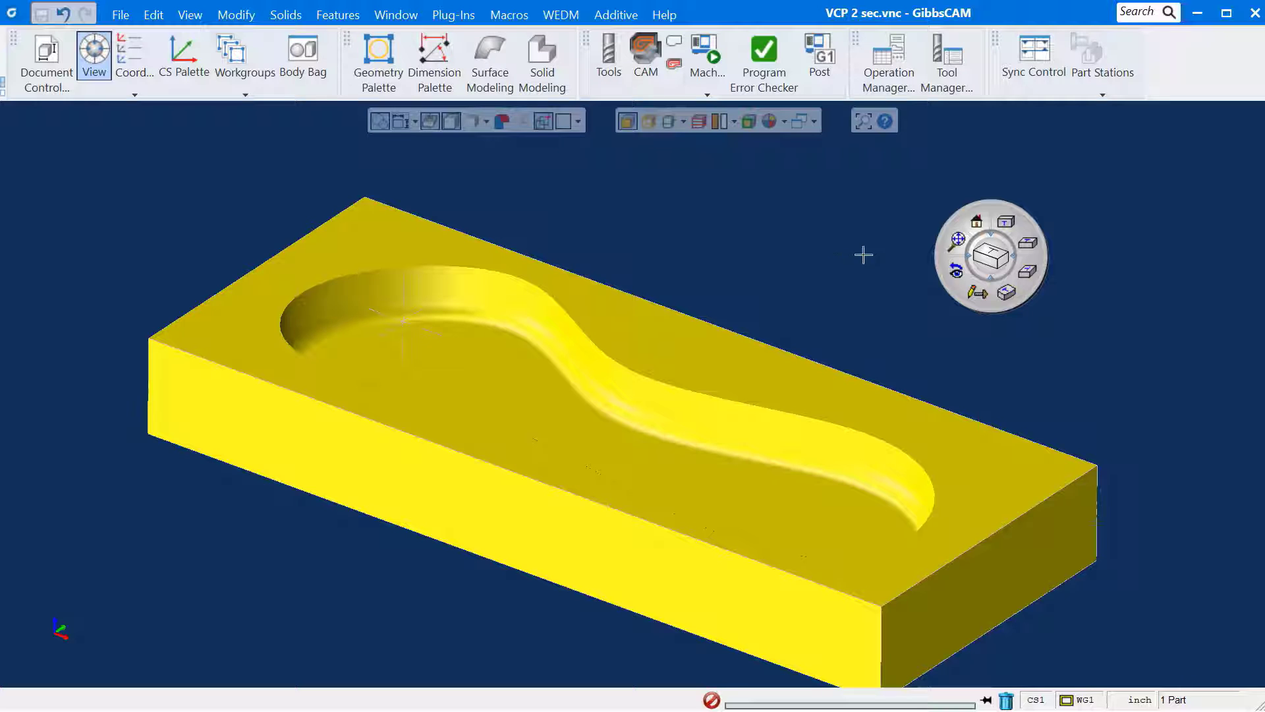
Reset the view trackball to its original state and open its customization settings.
right_click(986, 256)
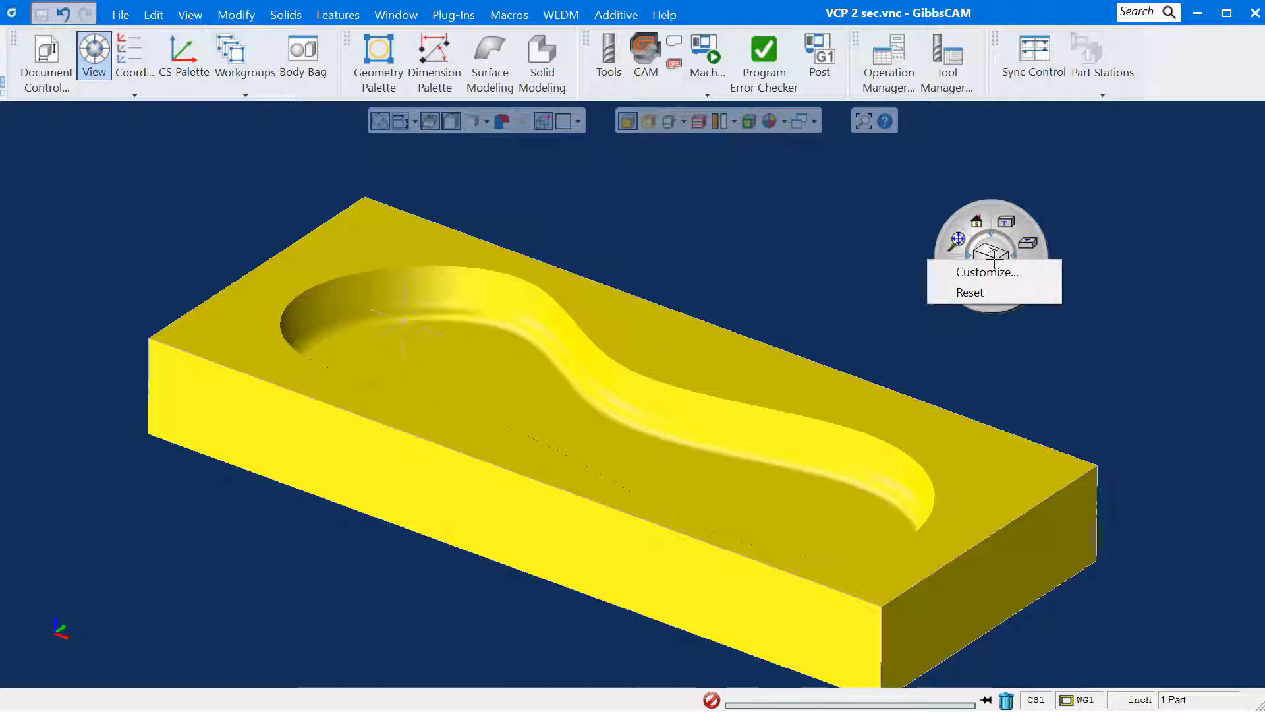
left_click(991, 292)
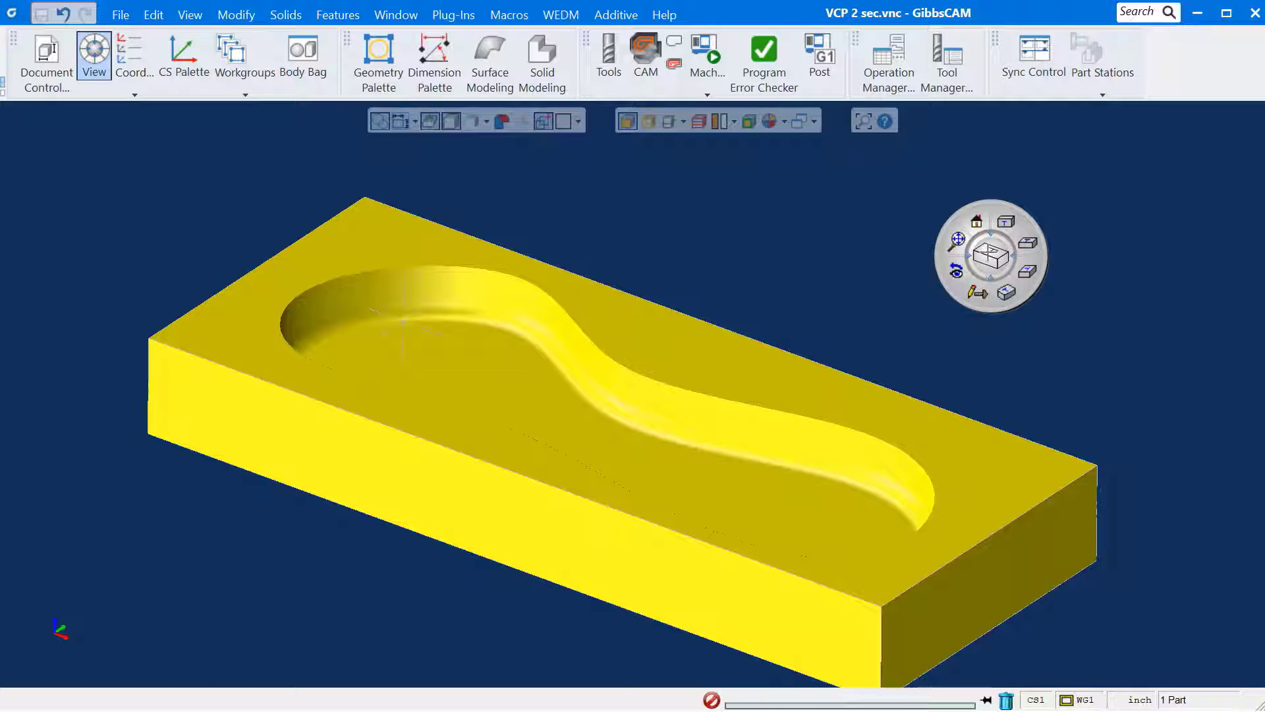
right_click(988, 252)
left_click(965, 263)
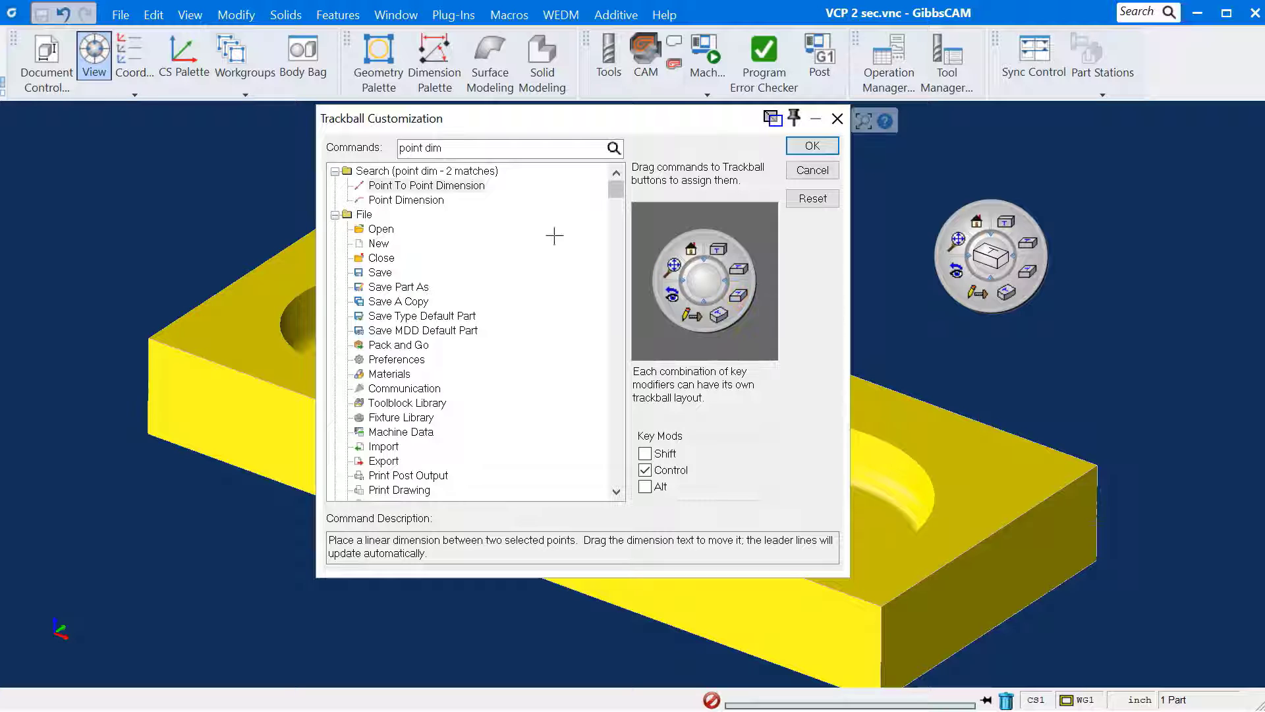
Find the Mouse Point command and assign it to the Control layout's trackball button just right of Home.
left_click(485, 149)
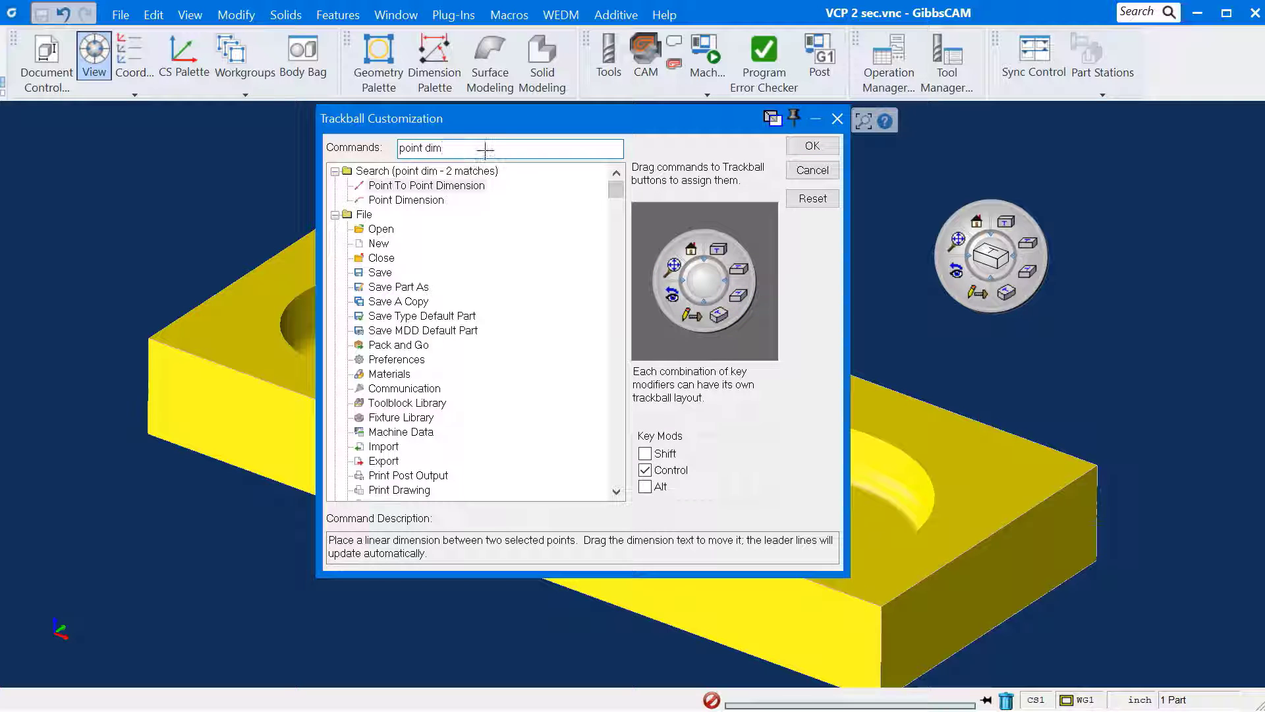
key("ctrl+a")
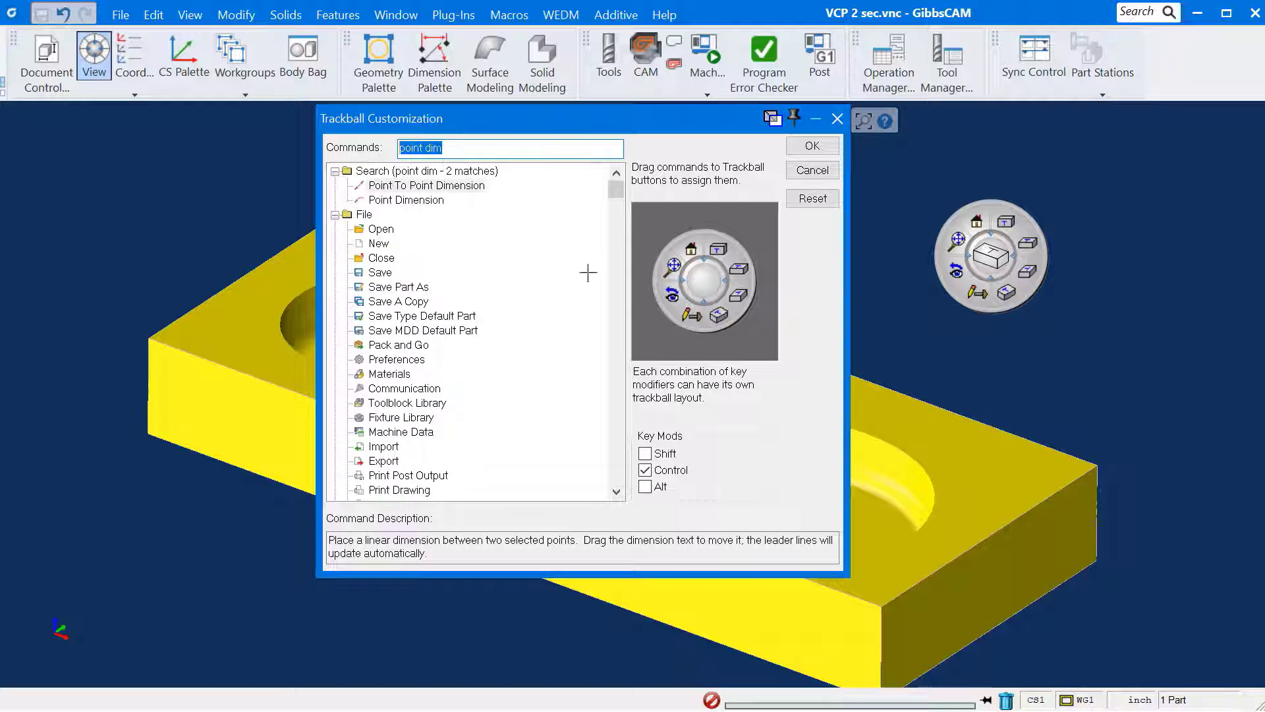
type("mouse ")
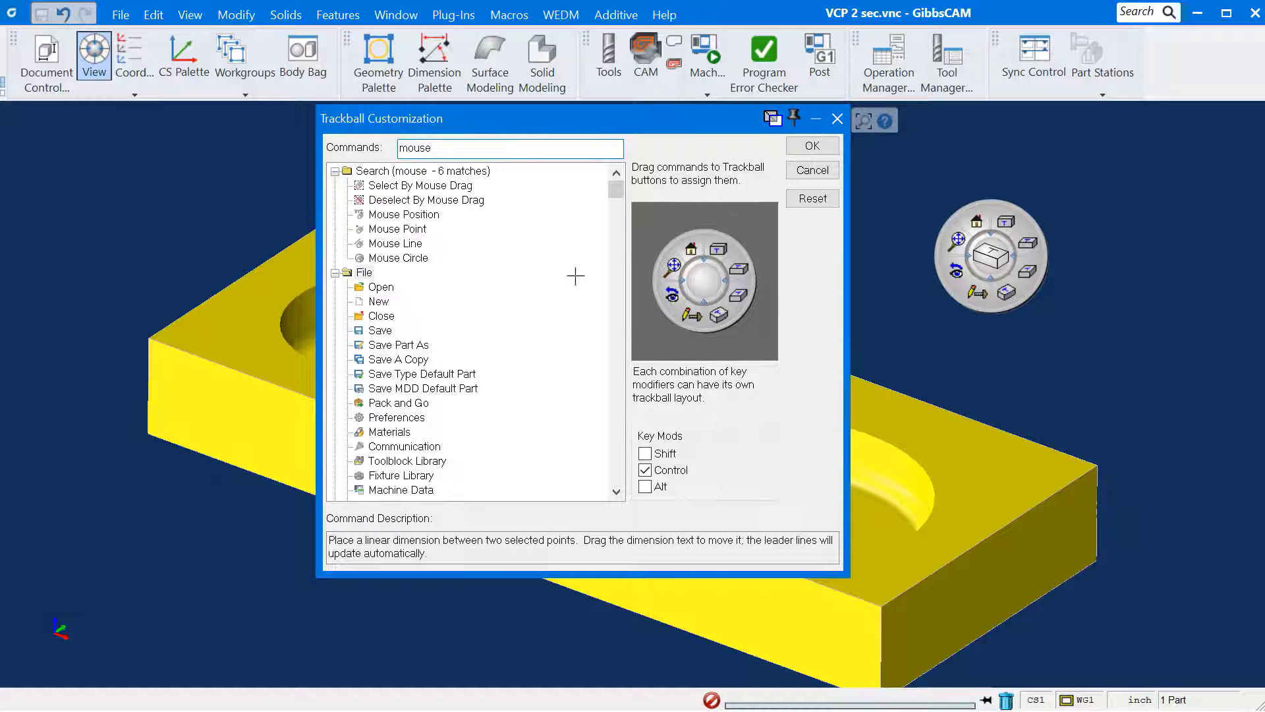
type("point")
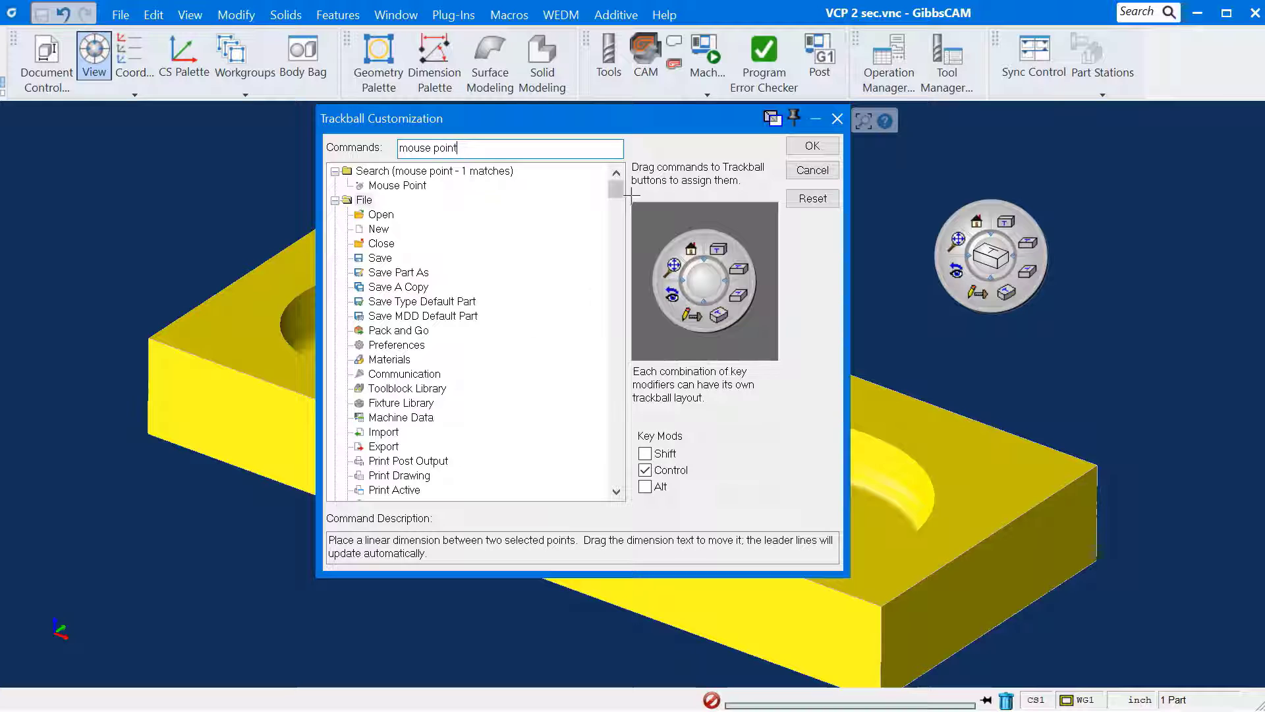
left_click_drag(397, 185, 718, 250)
Assign Curve and Extrude to the next two Control layout buttons clockwise from Mouse Point.
key("ctrl+a")
type("cur")
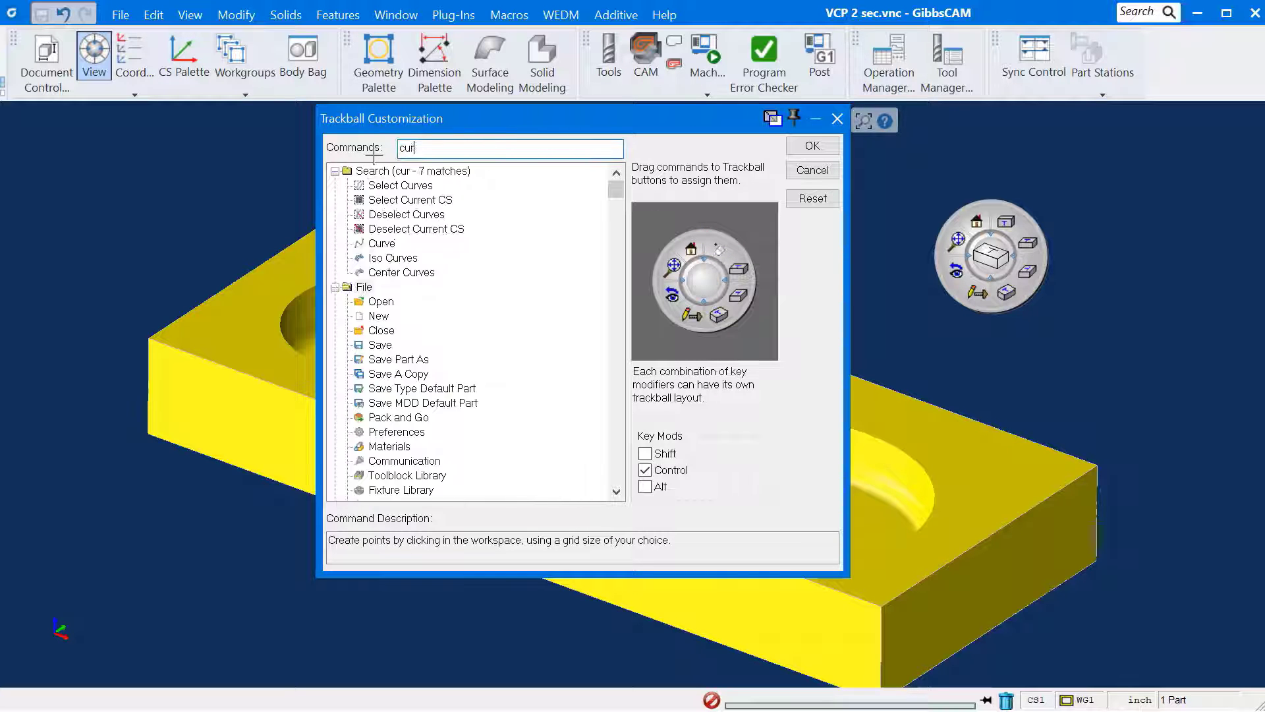
type("ve")
left_click_drag(381, 214, 738, 269)
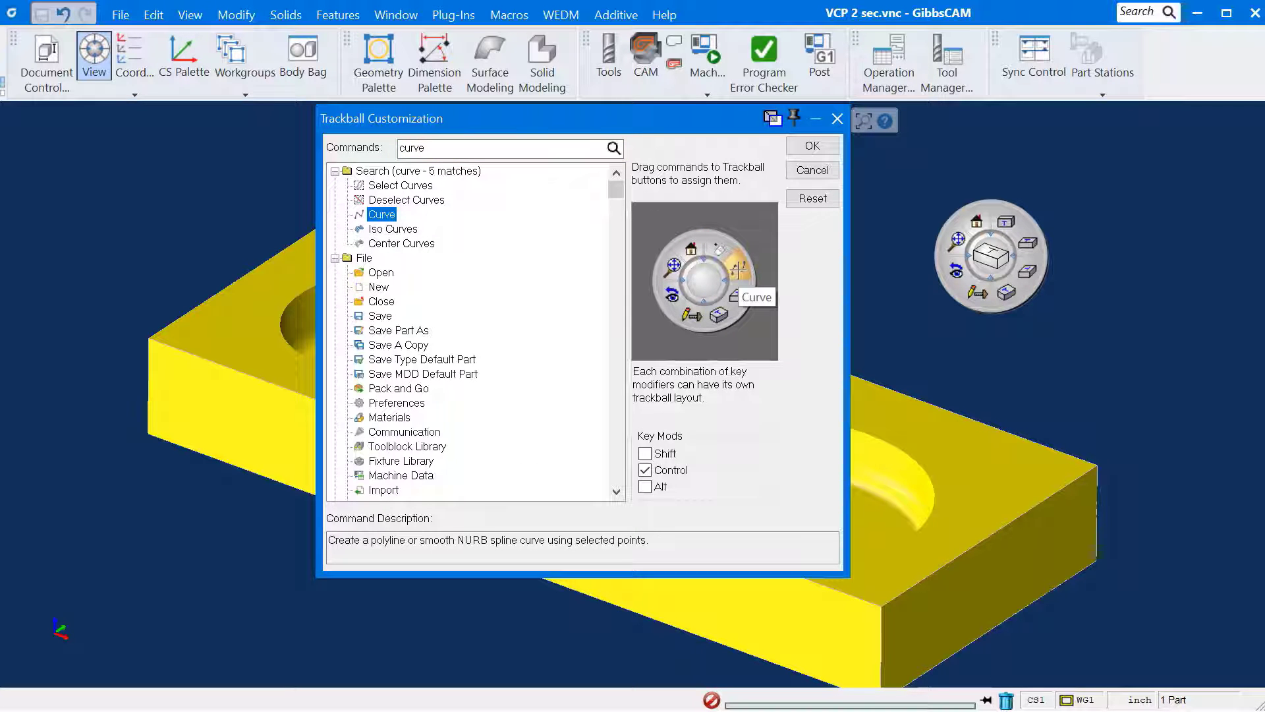
key("ctrl+a")
type("extrude")
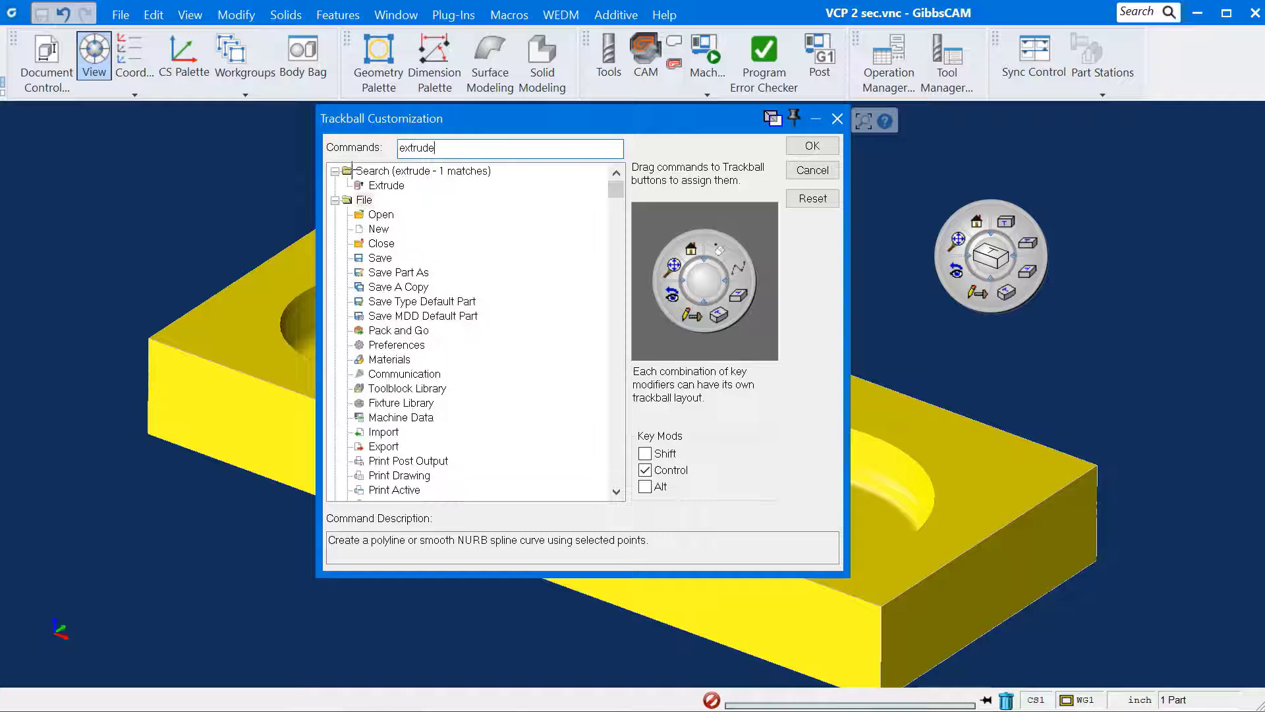
left_click_drag(380, 186, 738, 294)
Assign Cuboid and Subtract to the next two Control layout buttons clockwise from Extrude.
left_click_drag(444, 150, 717, 315)
type("cuboid")
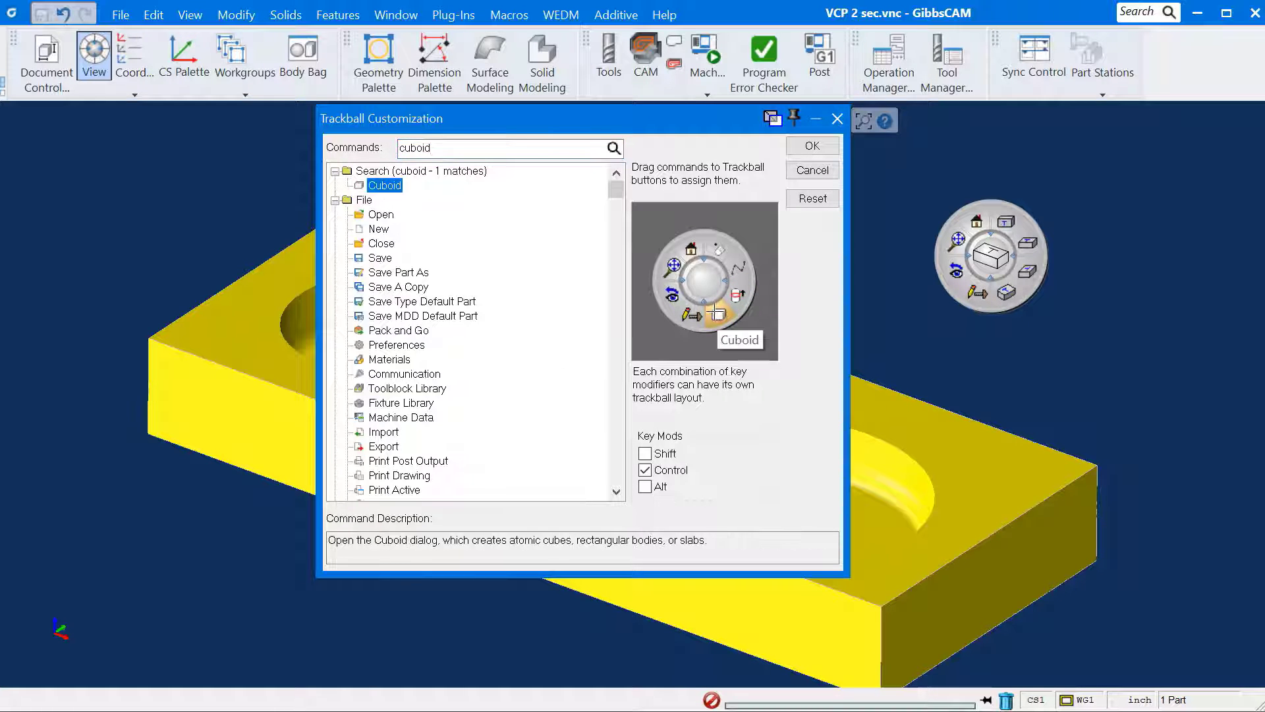
left_click_drag(435, 148, 373, 146)
type("subtract")
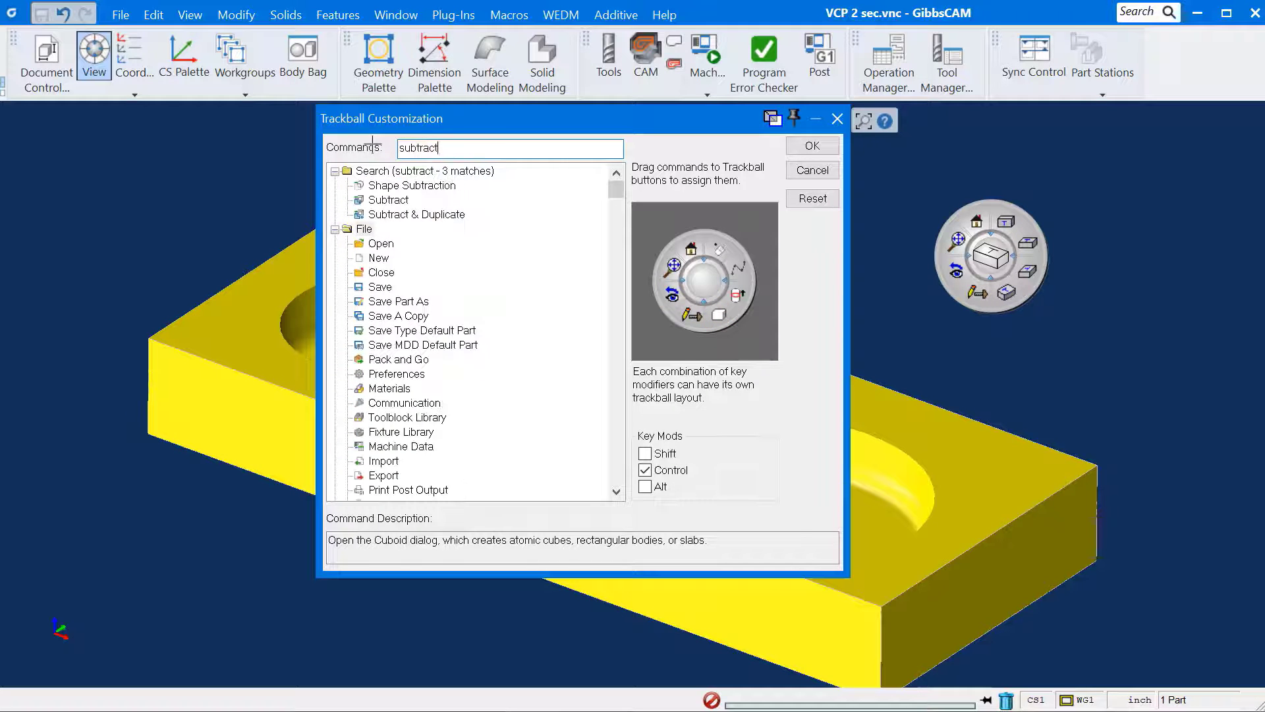
left_click_drag(389, 200, 690, 315)
Assign the draft and Blending commands to the next two Control layout buttons clockwise from Subtract.
left_click_drag(448, 148, 362, 142)
type("draft")
type("blending")
Replace the Home button of the Control layout with the Load Process List command.
type("loa")
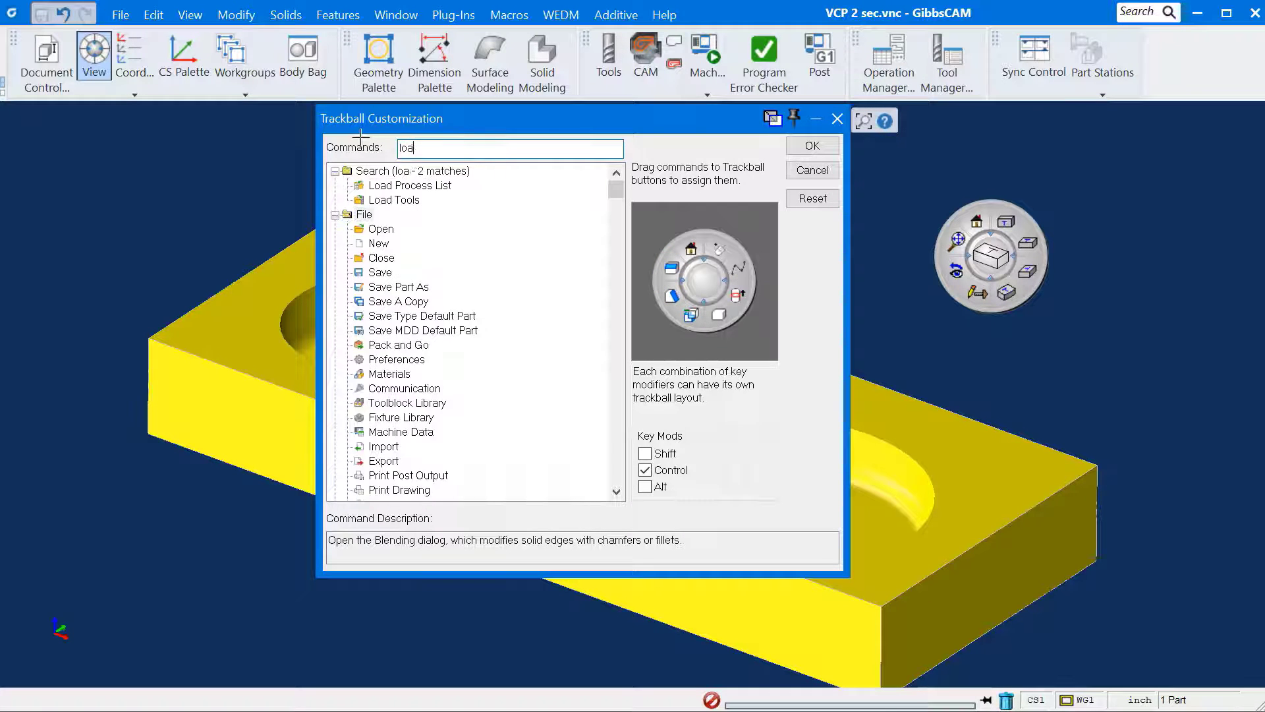
type("d process list")
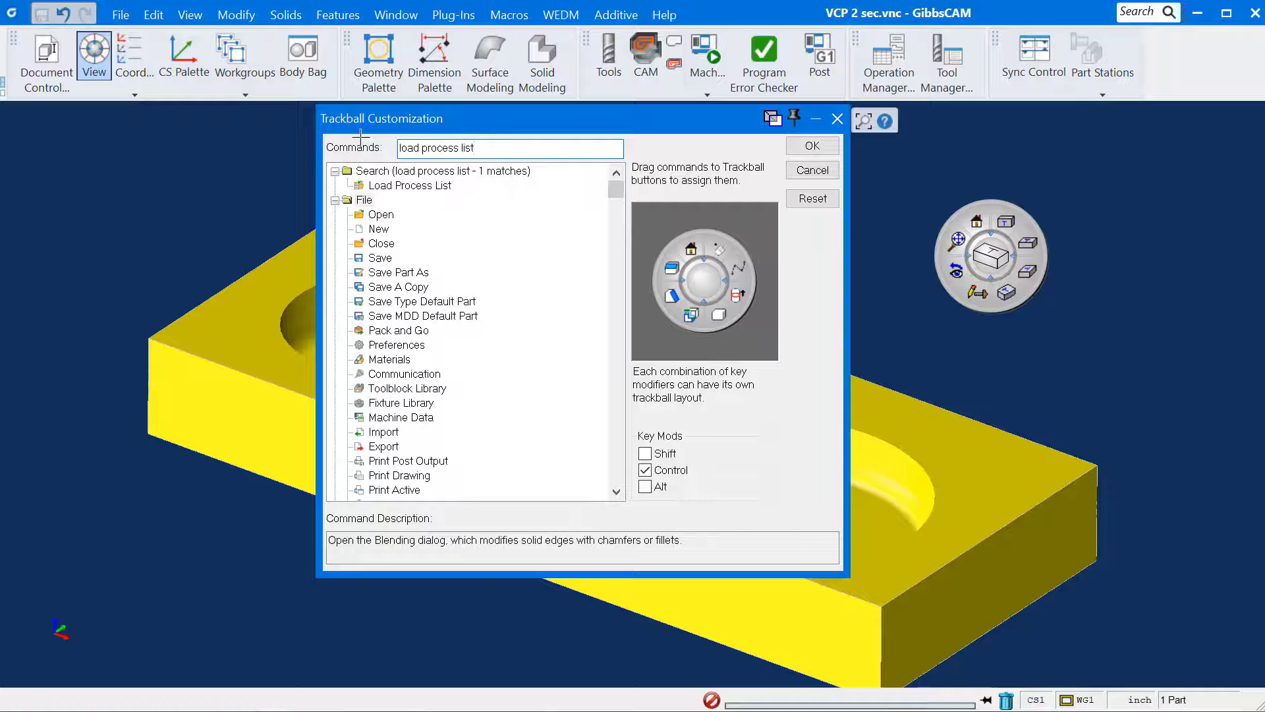
left_click_drag(399, 185, 690, 249)
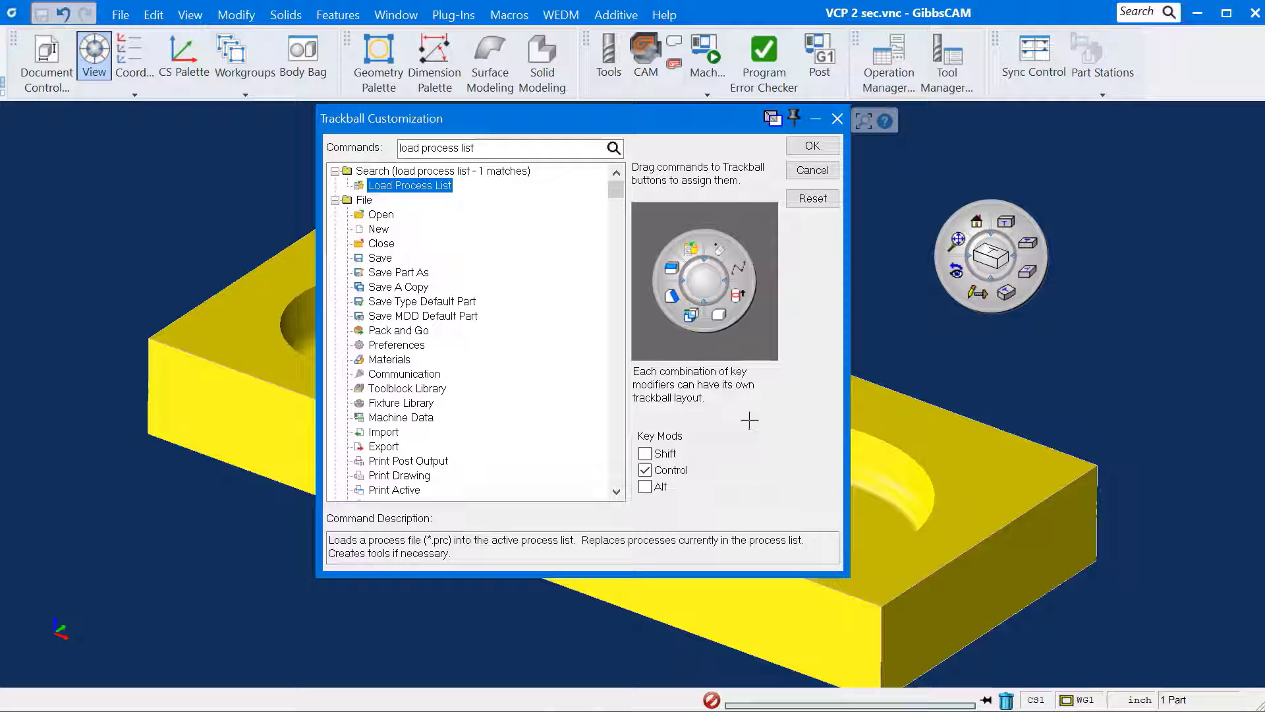
Switch the key modifier from Control to Shift and assign Op Sim to the button just right of Home.
left_click(646, 470)
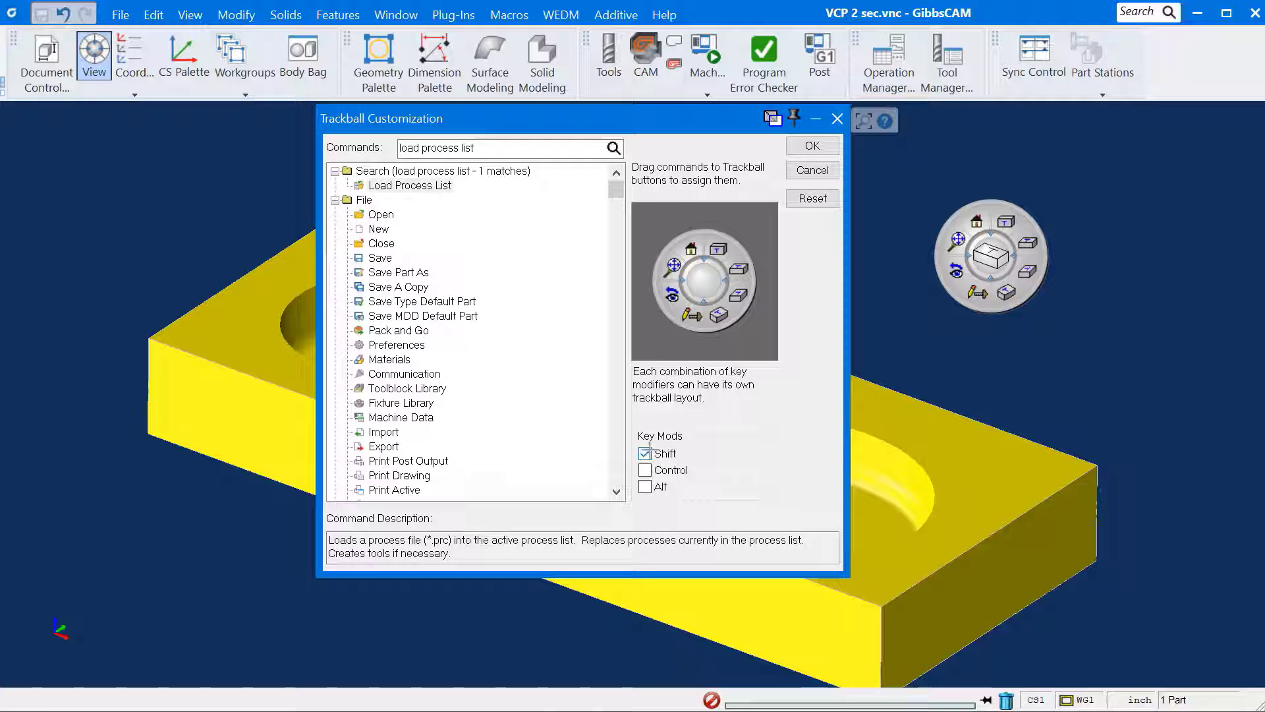
triple_click(522, 149)
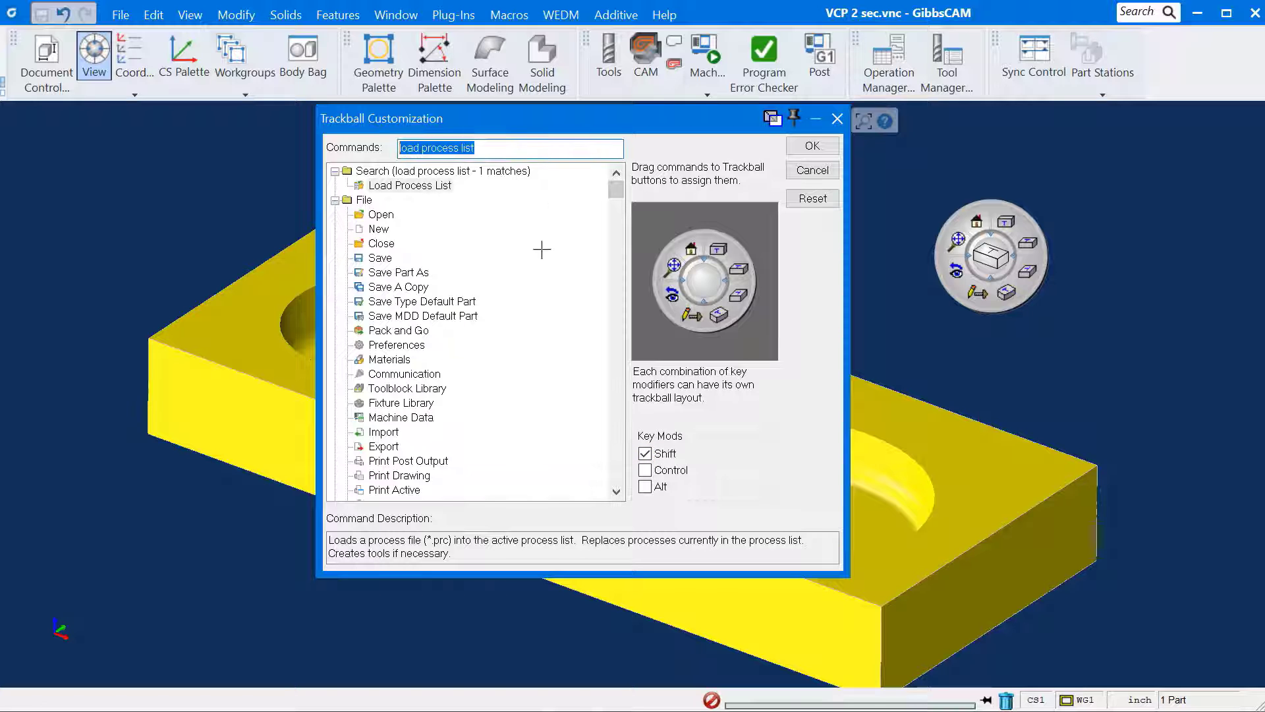
type("op sim")
left_click_drag(385, 185, 719, 248)
Assign Post Processing to the Shift layout's button below Op Sim and accept the trackball customization.
type("post processing")
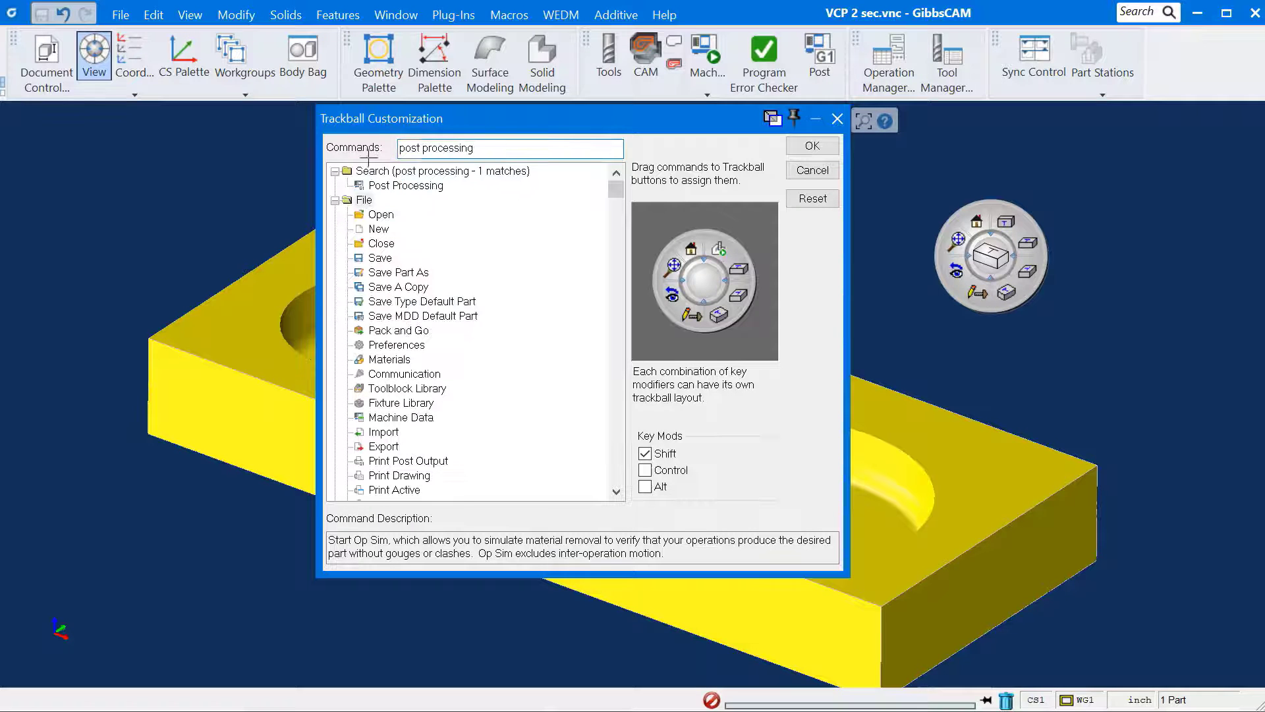
left_click_drag(402, 185, 741, 271)
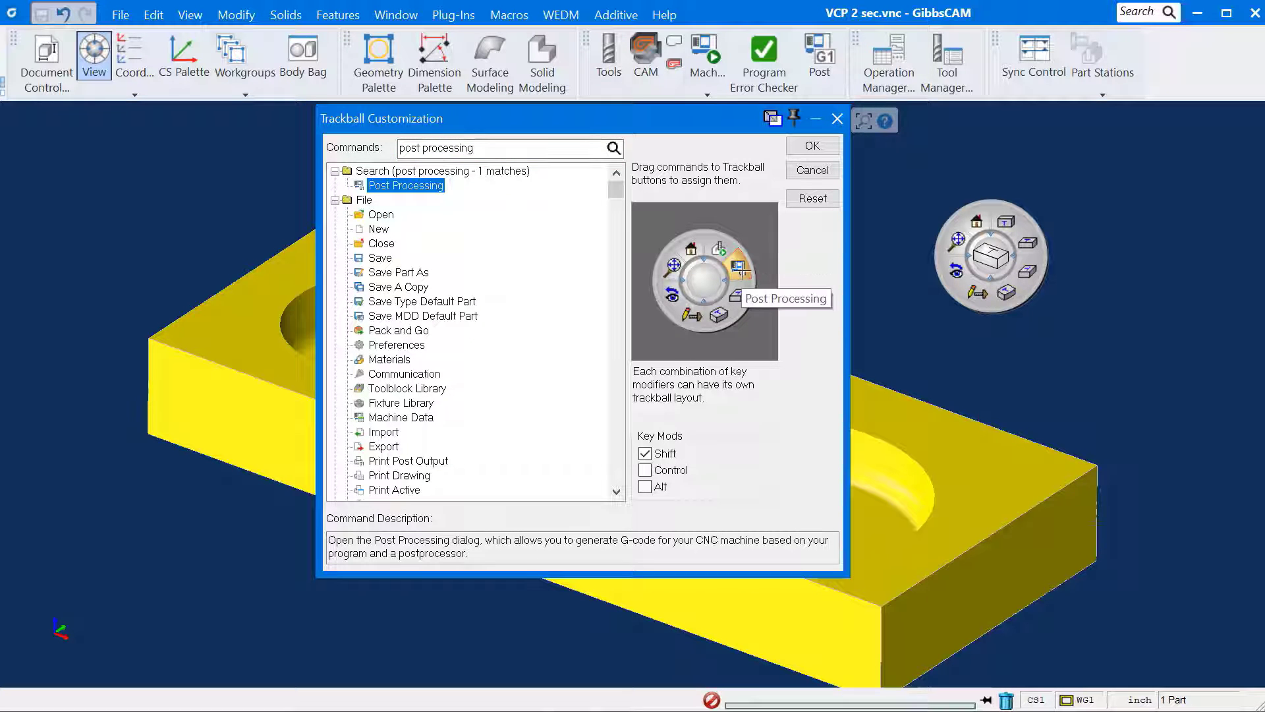
left_click(823, 145)
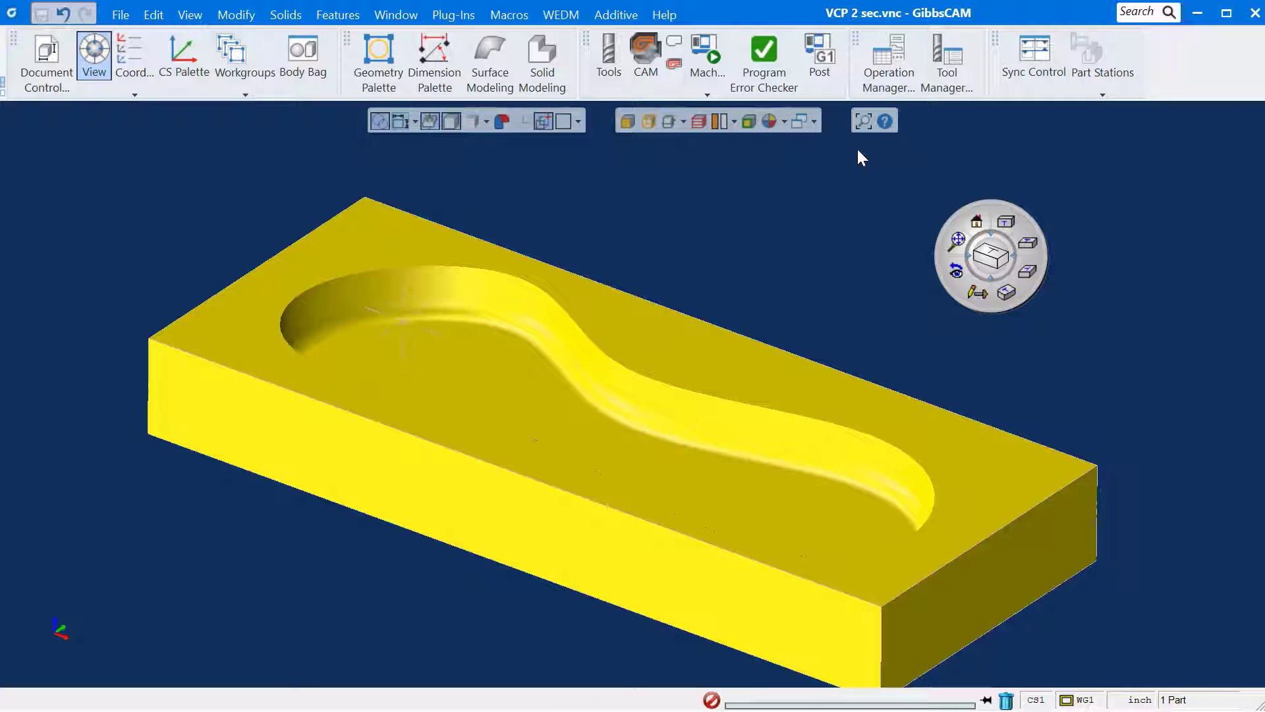
Create a new part file named VCP 7, saving the current part as VCP 2 sec.
left_click(120, 16)
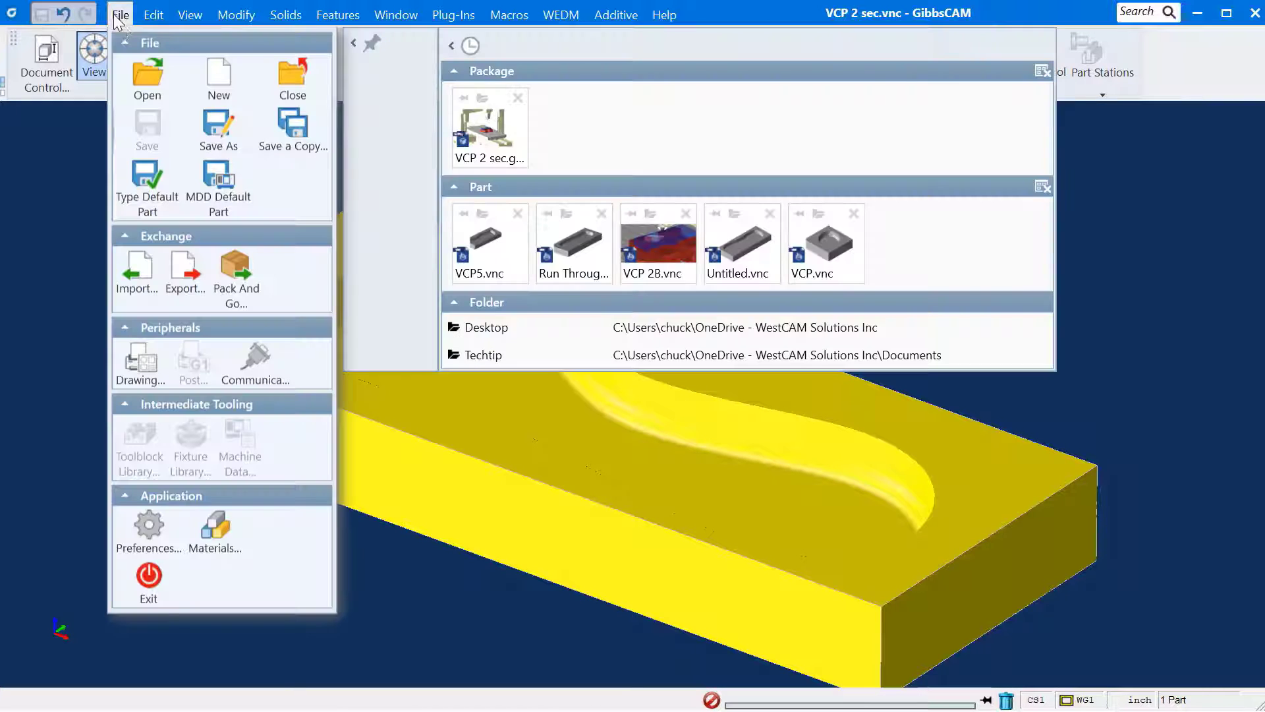
left_click(220, 78)
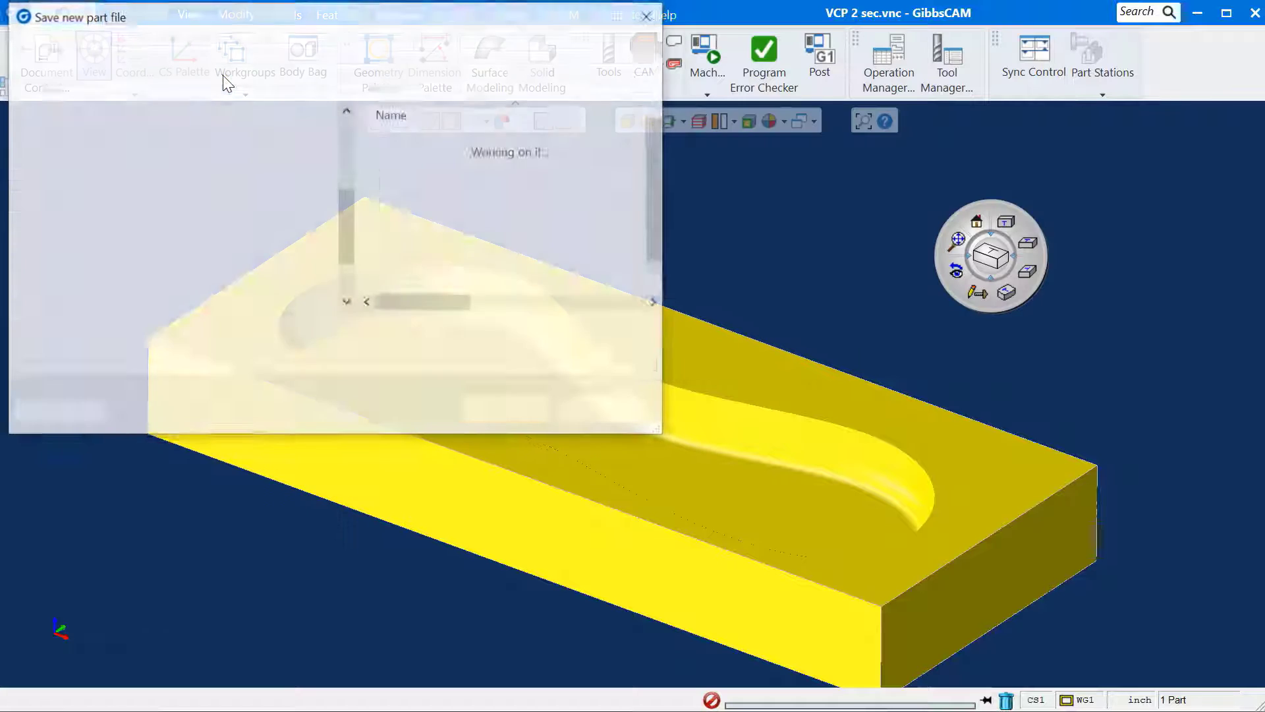
type("CP 7")
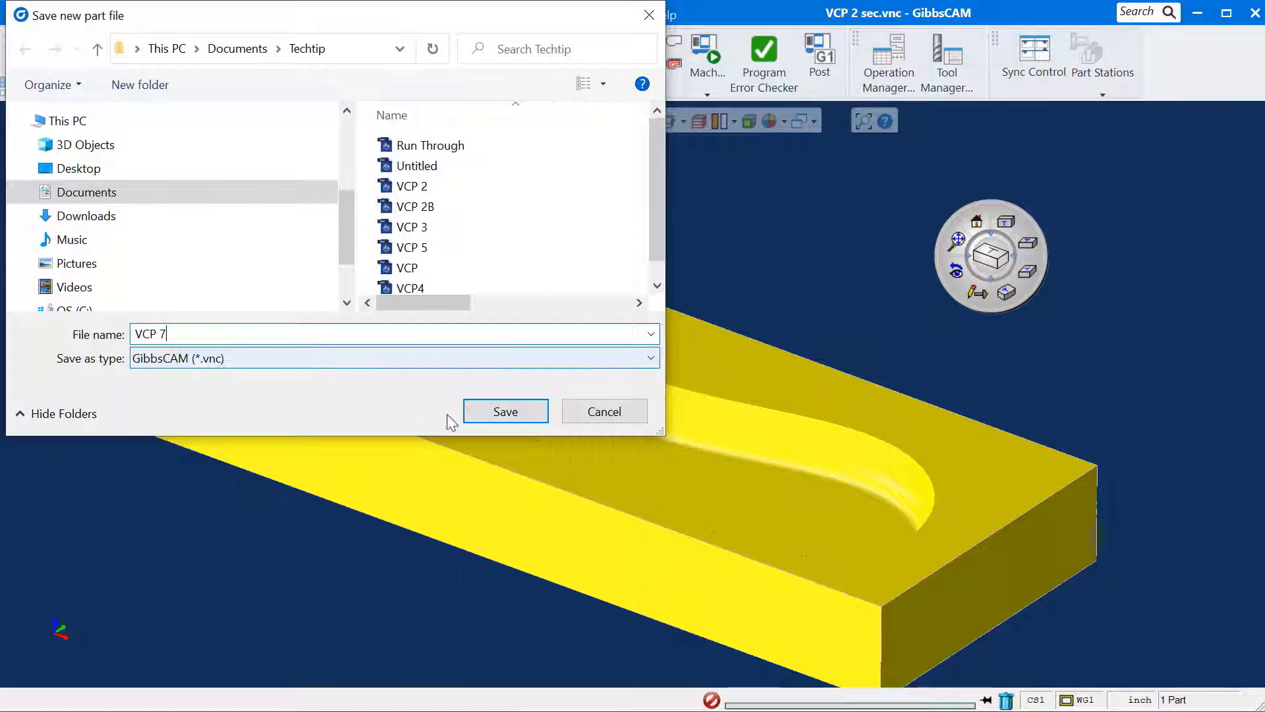
left_click(518, 416)
left_click(550, 407)
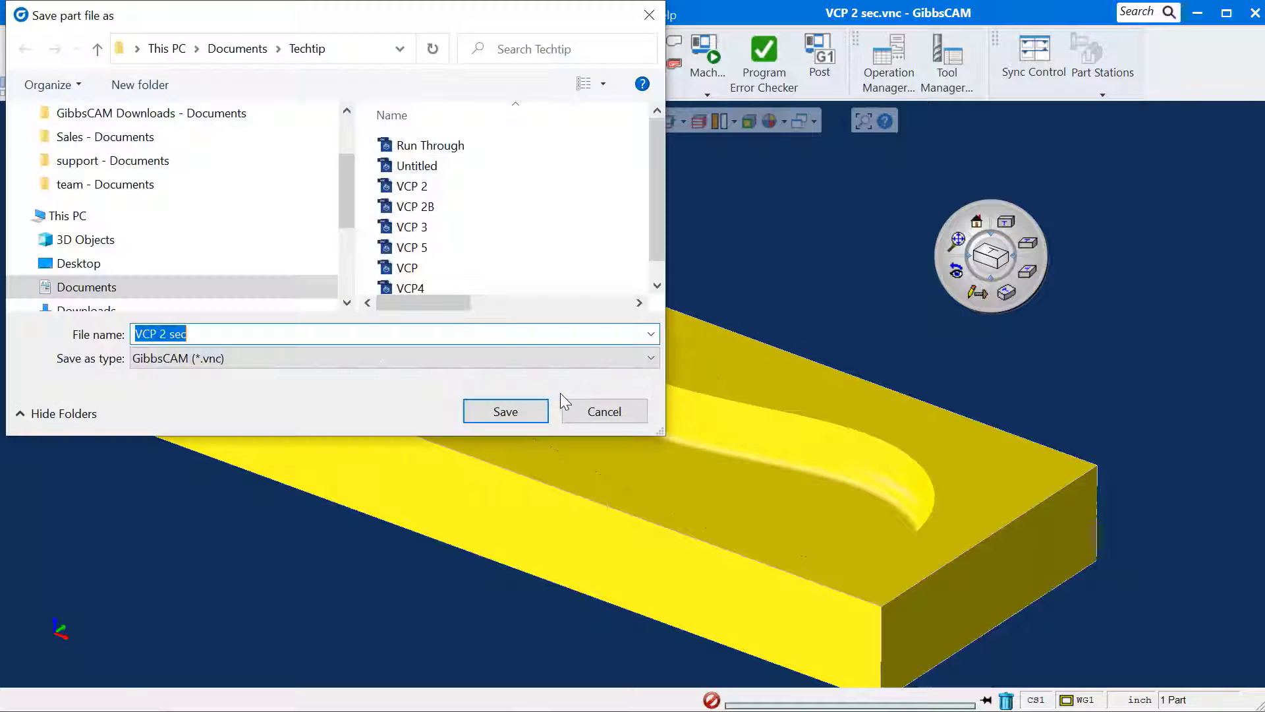
left_click(509, 406)
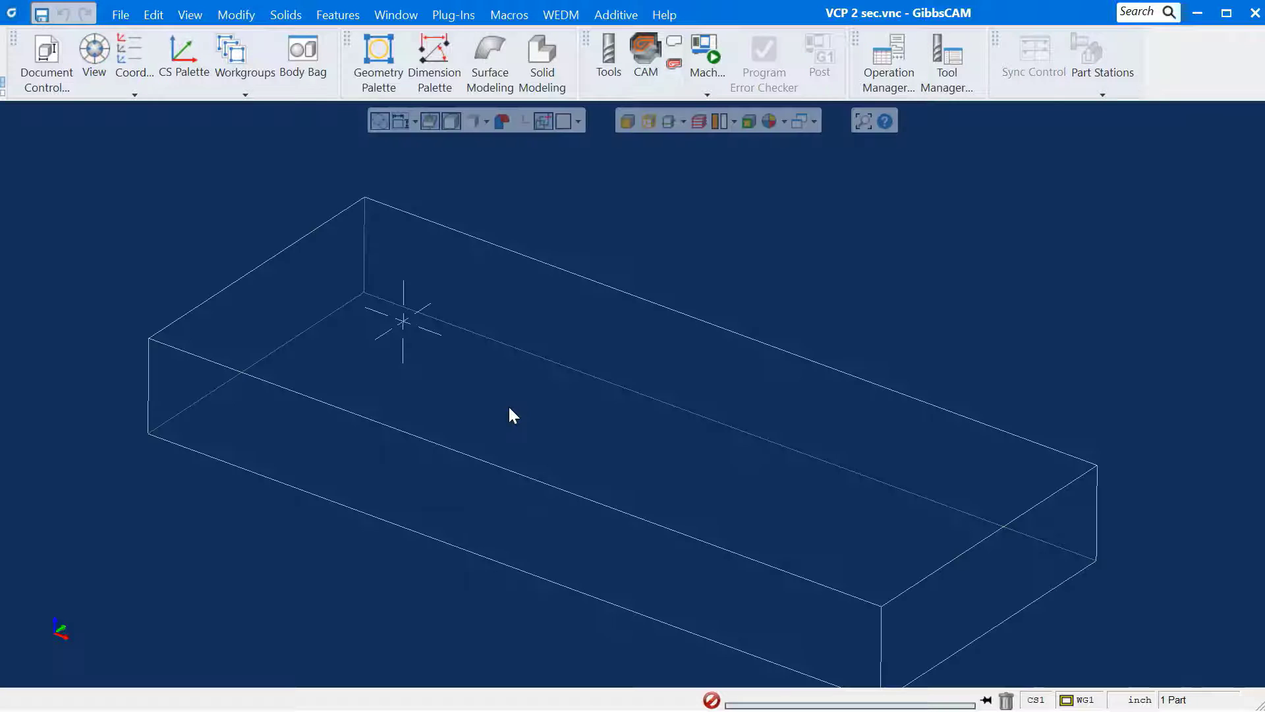
Show the view trackball and the CAM tool and process tiles, and hide the Summaries, MTM, CAM, CAD and Actions toolbars.
left_click(94, 58)
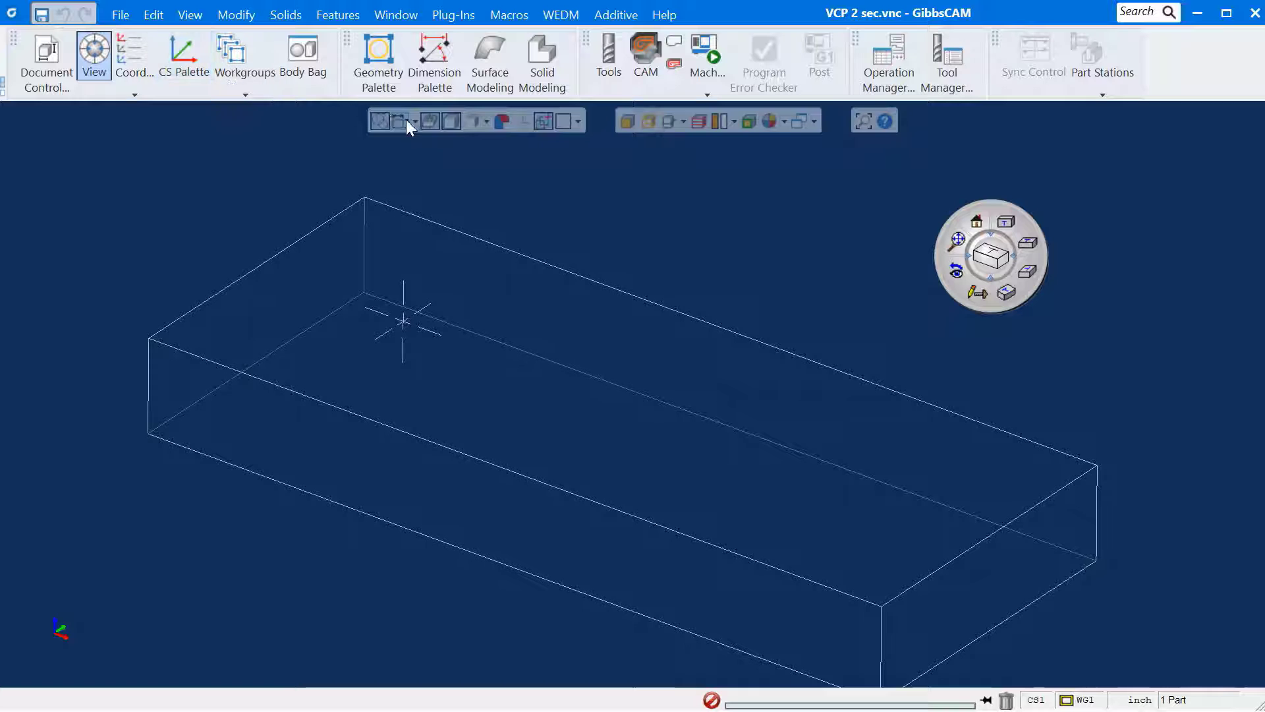
left_click(642, 53)
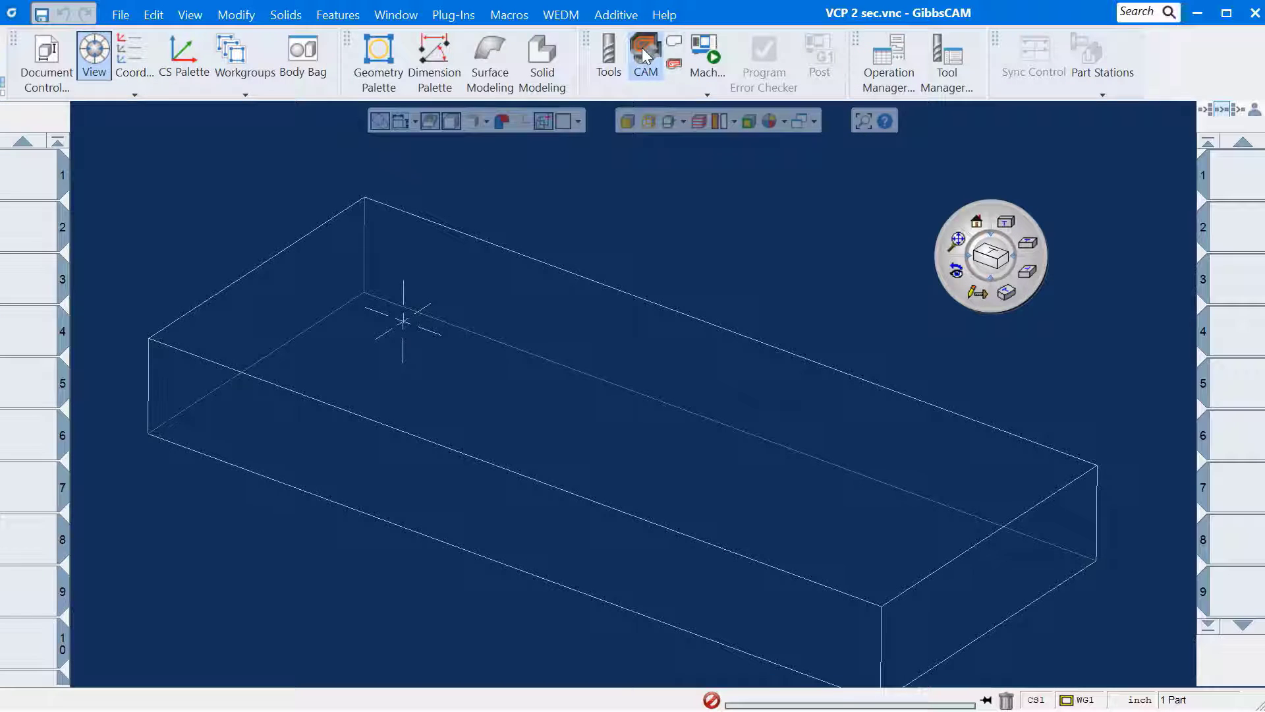
right_click(776, 74)
left_click(791, 218)
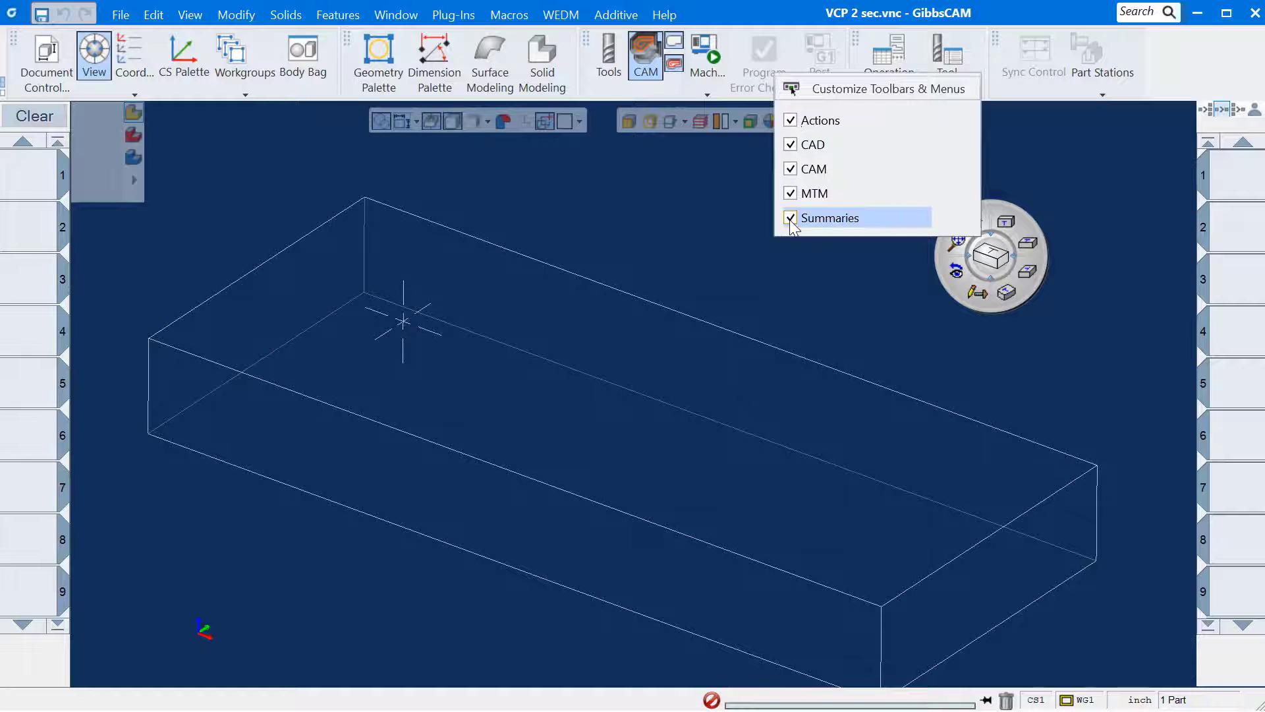
left_click(790, 194)
left_click(791, 170)
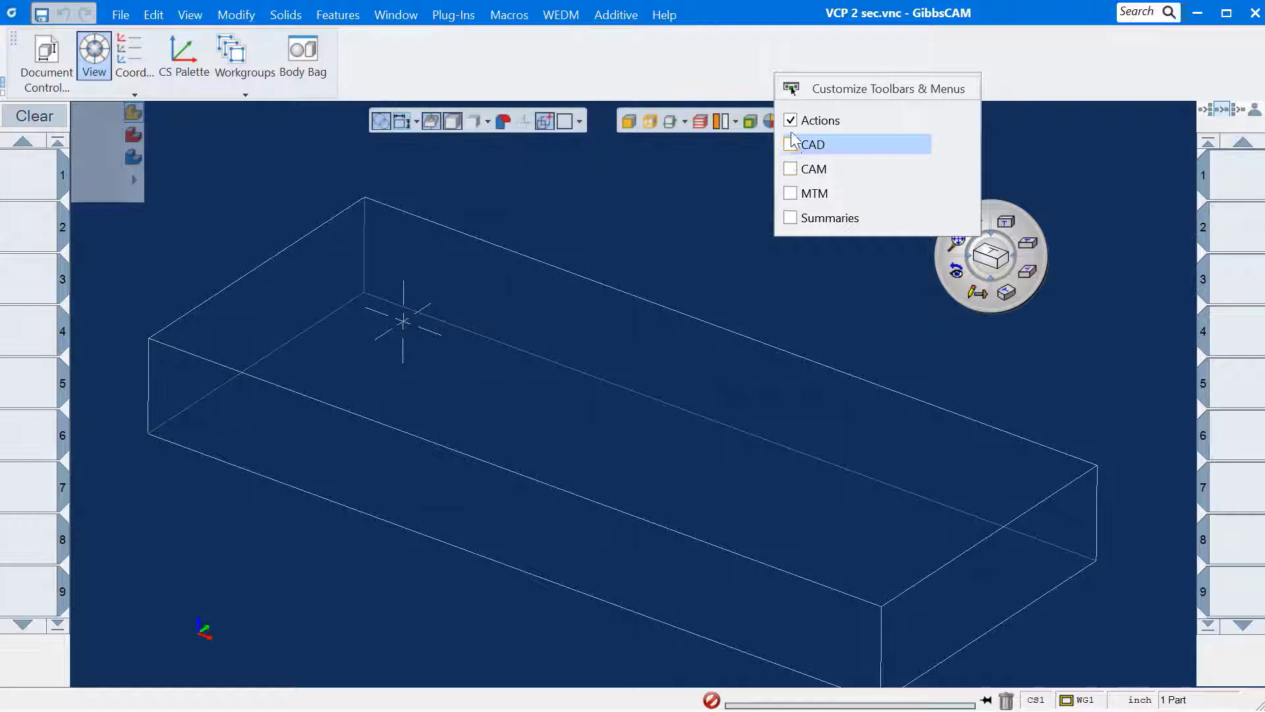
left_click(791, 144)
left_click(791, 120)
left_click(758, 168)
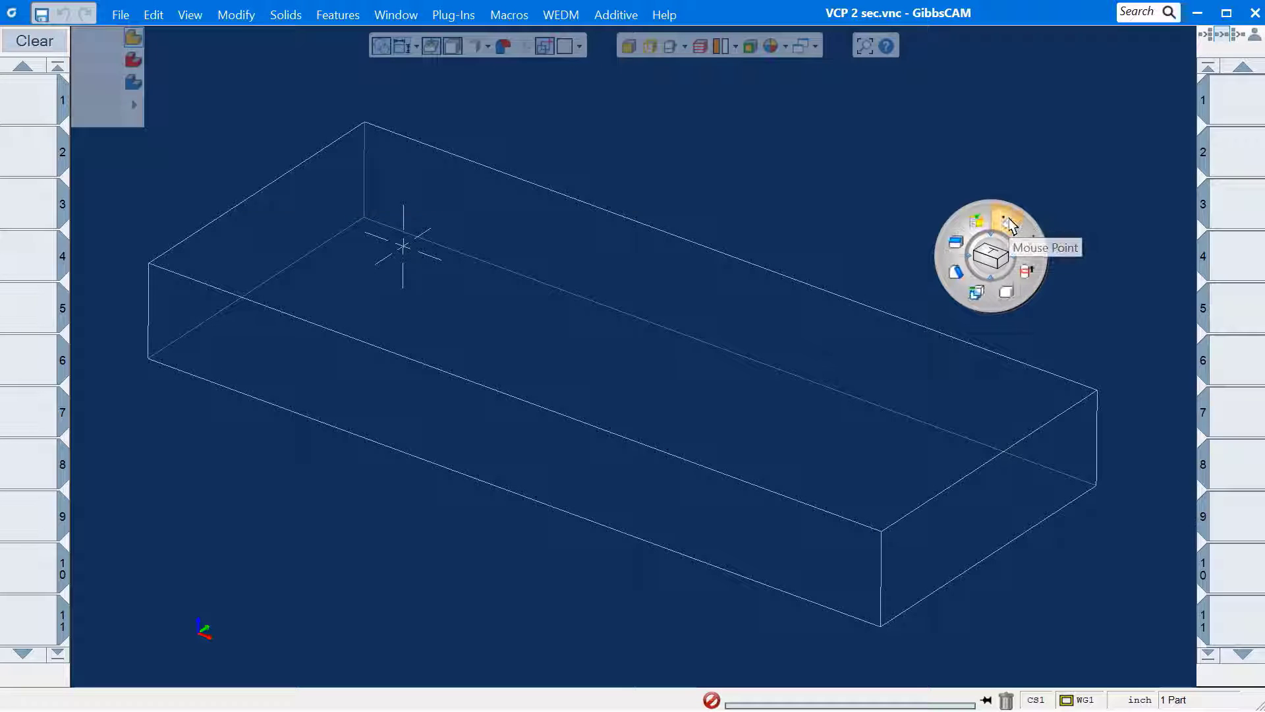
Using the trackball's Mouse Point command, place eleven points in an irregular loop inside the stock outline at Z 0.
left_click(1007, 223)
left_click_drag(520, 153, 781, 103)
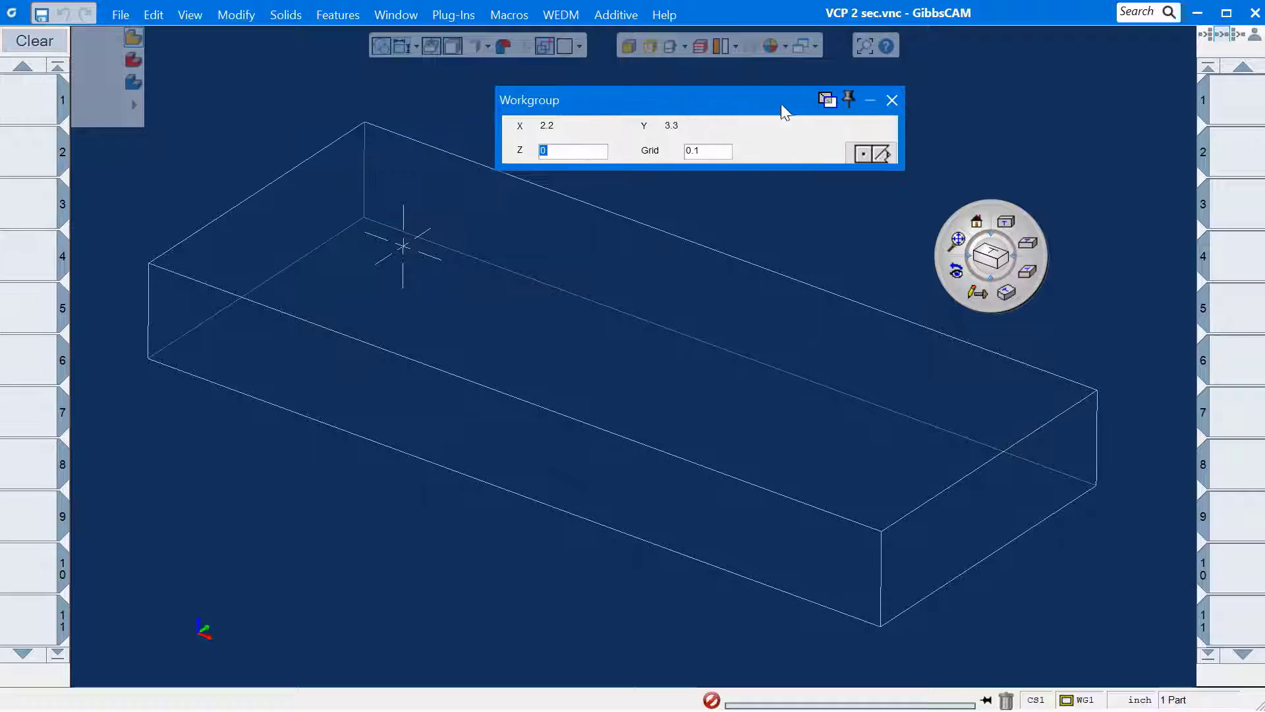
left_click(935, 377)
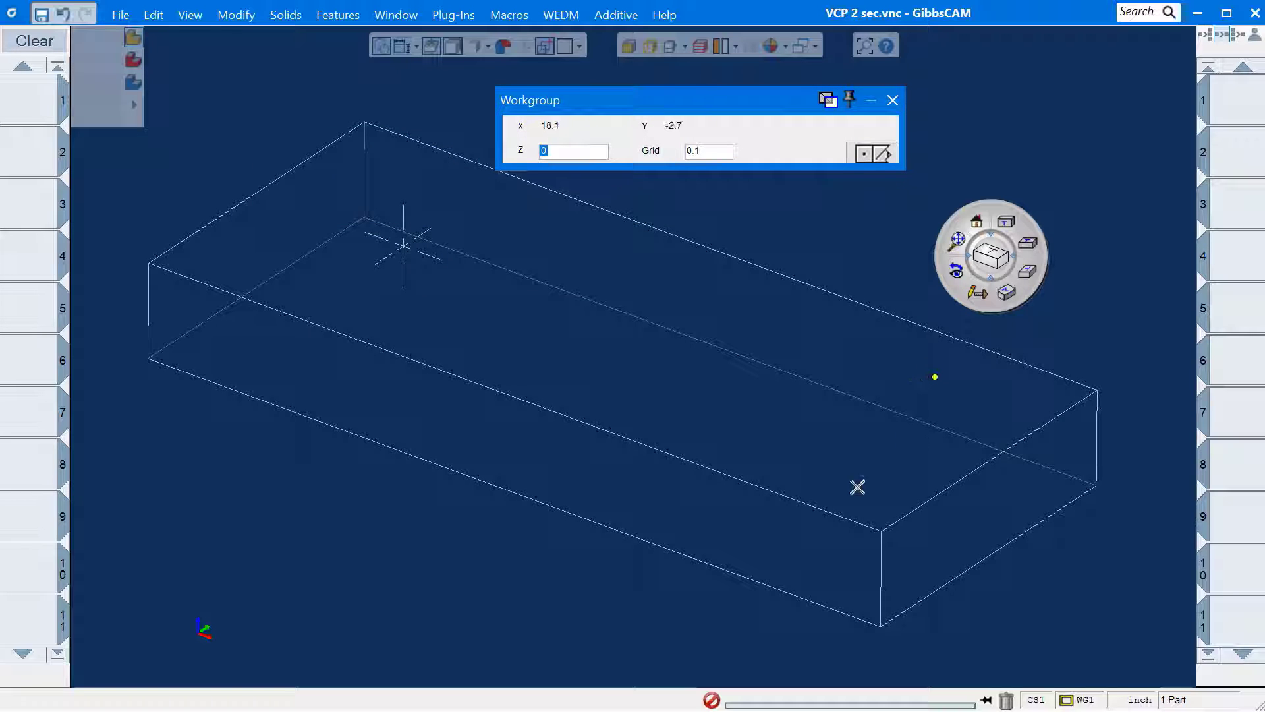
left_click(824, 471)
left_click(647, 401)
left_click(526, 370)
left_click(363, 309)
left_click(253, 270)
left_click(361, 175)
left_click(475, 224)
left_click(607, 244)
left_click(709, 316)
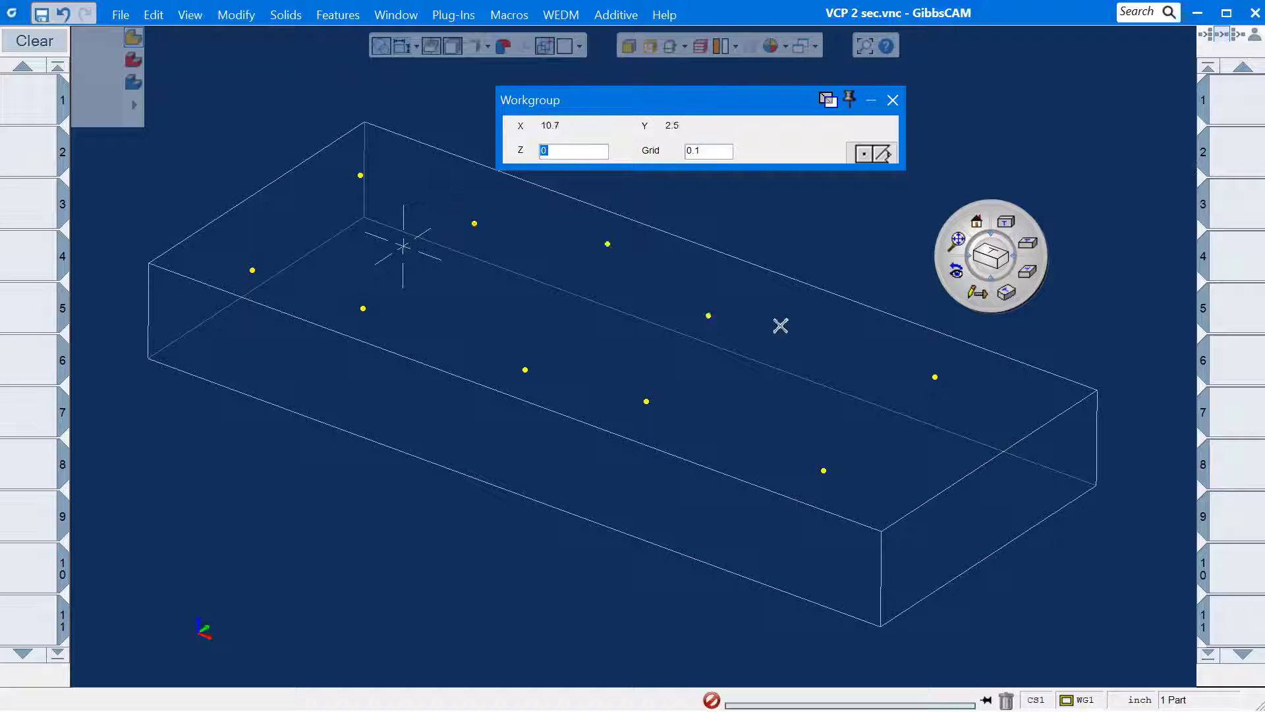
left_click(795, 328)
left_click(893, 100)
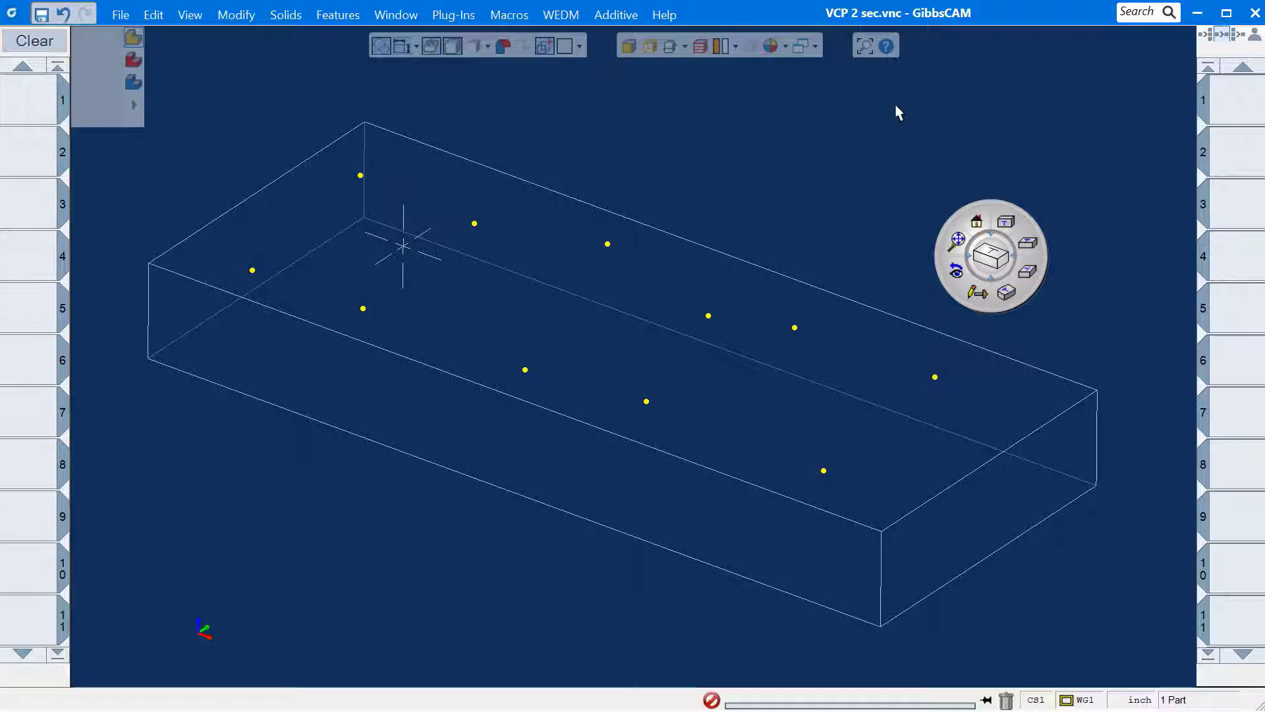
Connect the eleven points into one closed smooth curve with tolerance 0 and Close Shape enabled.
left_click(1016, 256)
left_click(1032, 247)
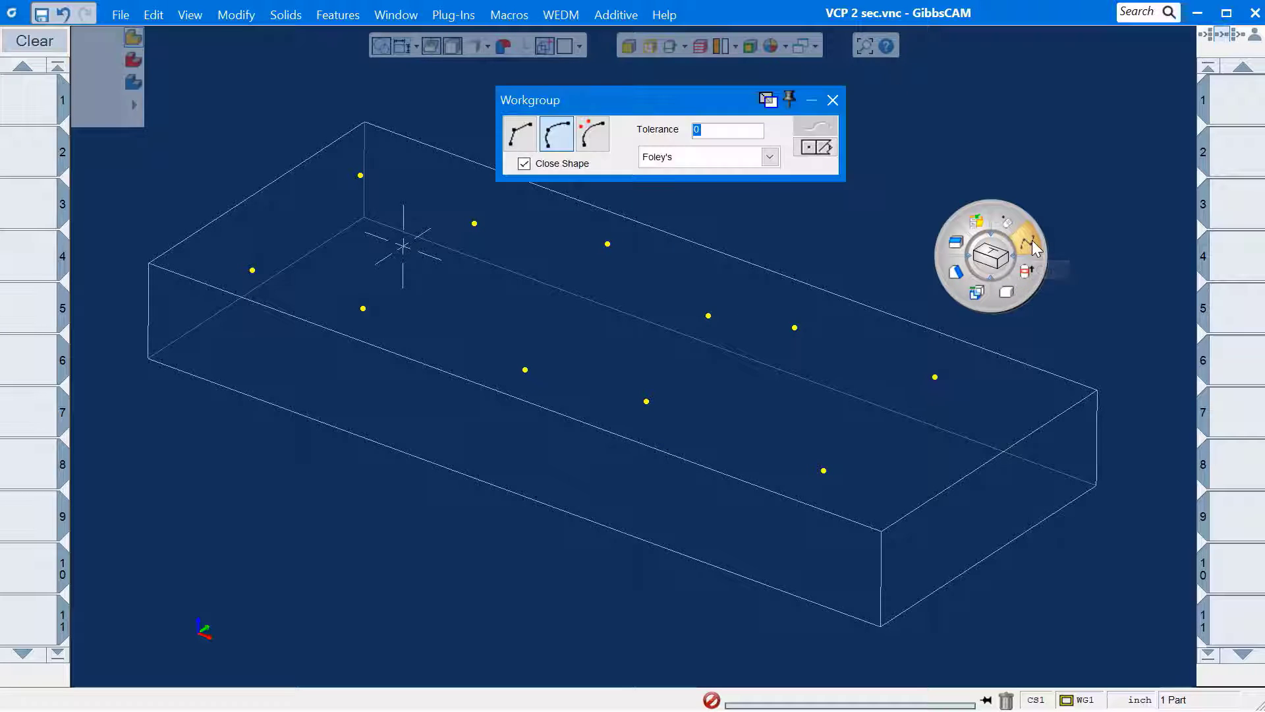
scroll(946, 261, "down", 1)
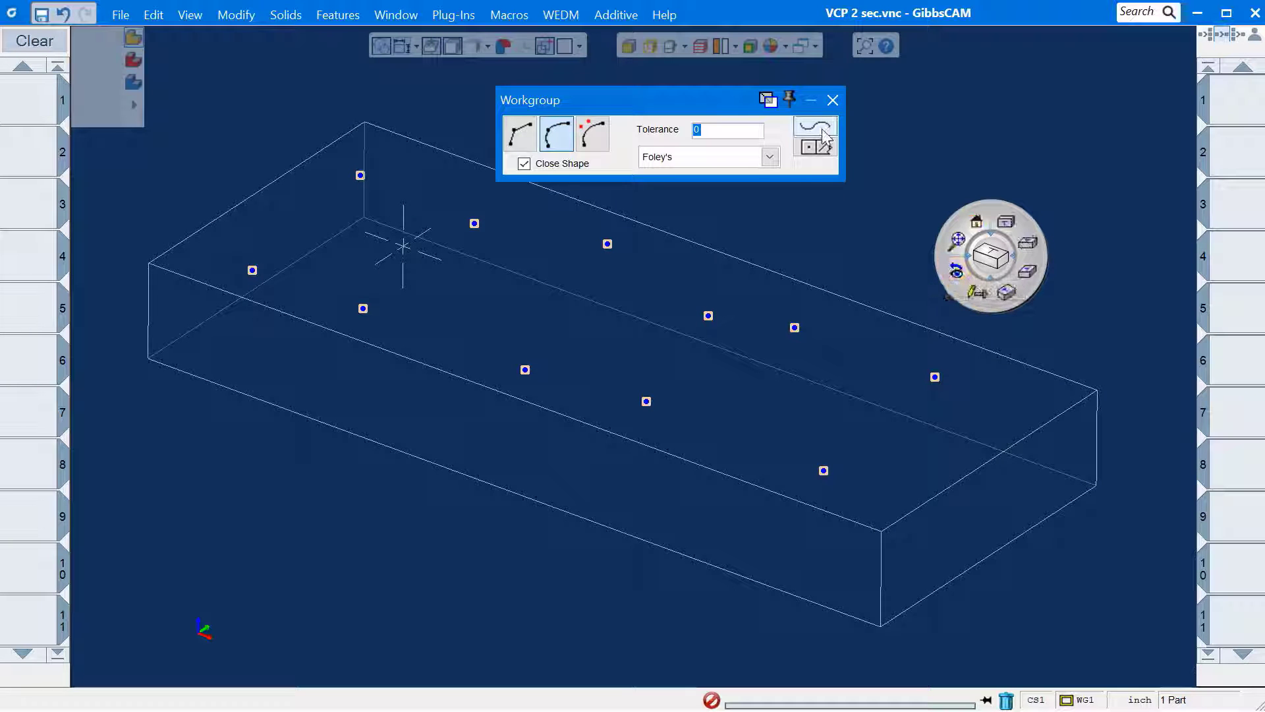
left_click(817, 146)
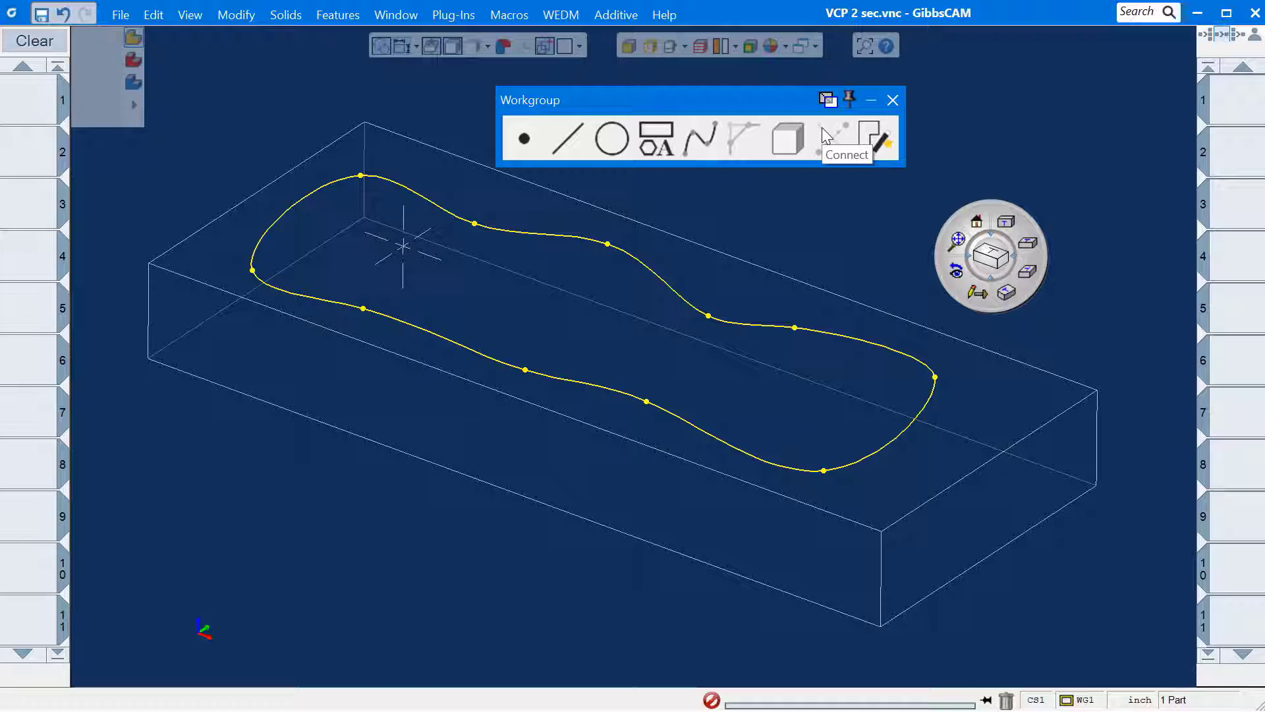
left_click(893, 100)
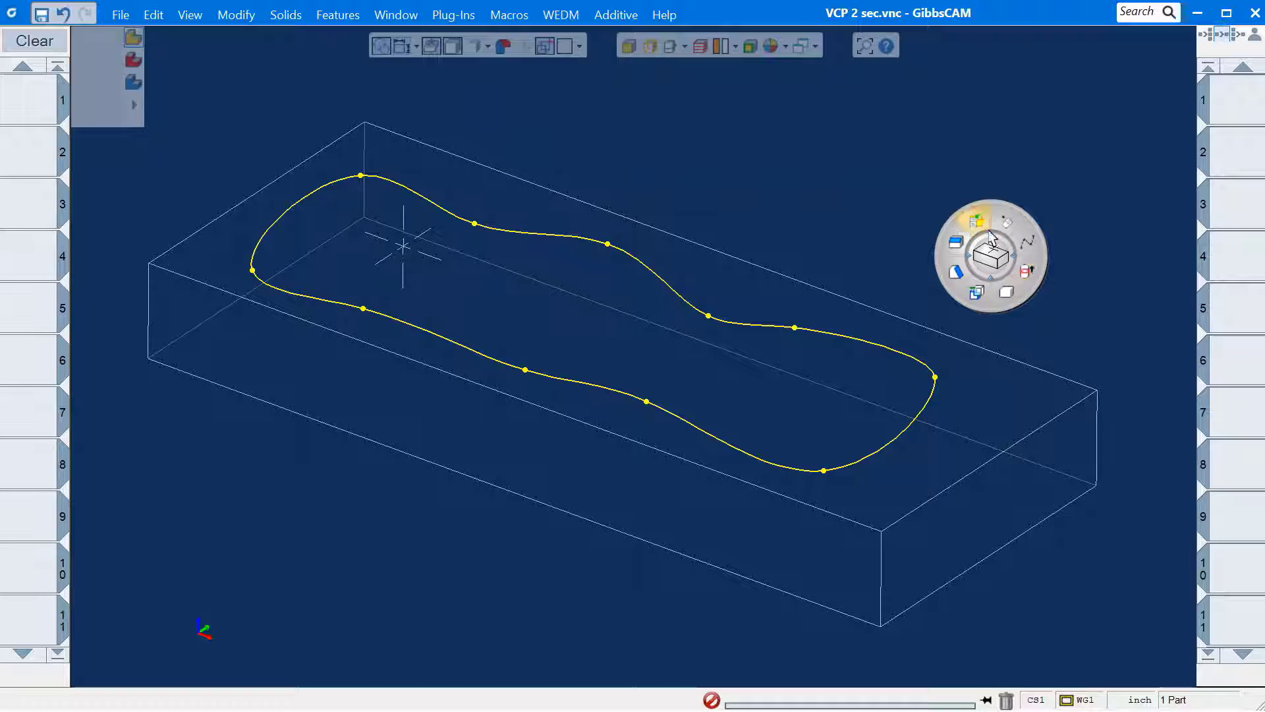
Extrude the closed curve into a solid from Z 0 down to Z -1.5.
left_click(1025, 272)
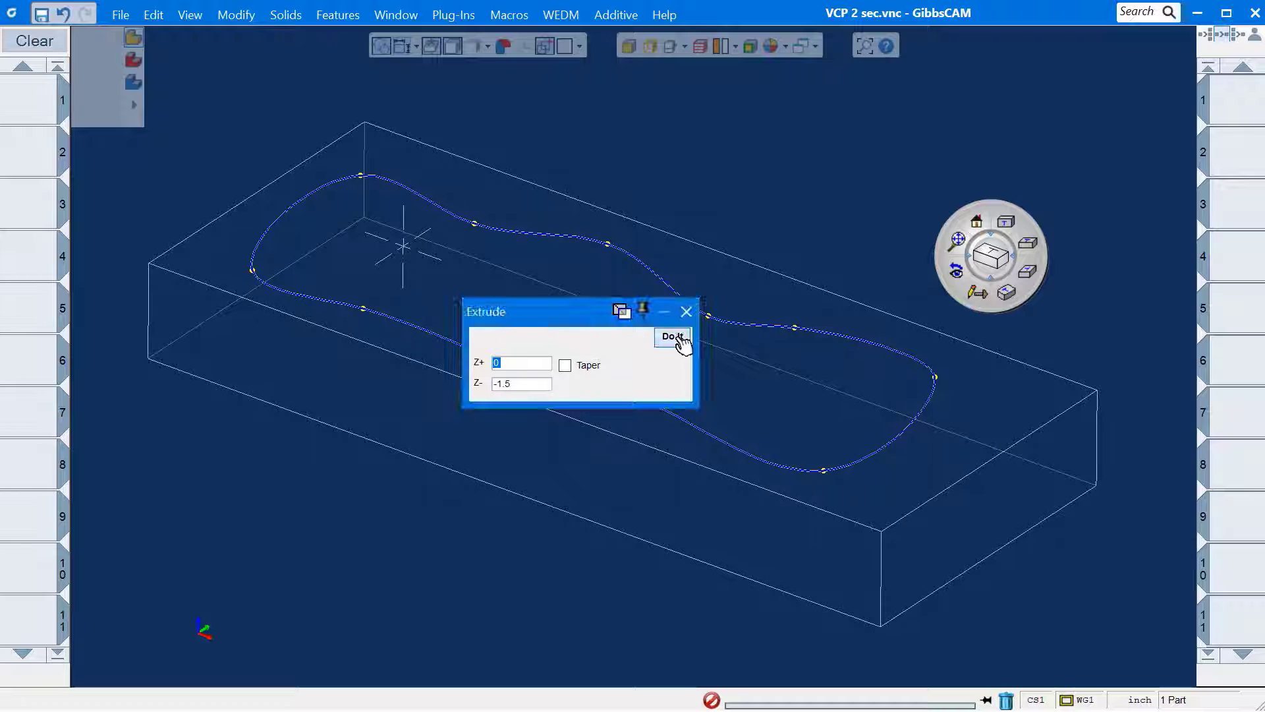
left_click(674, 337)
left_click(686, 311)
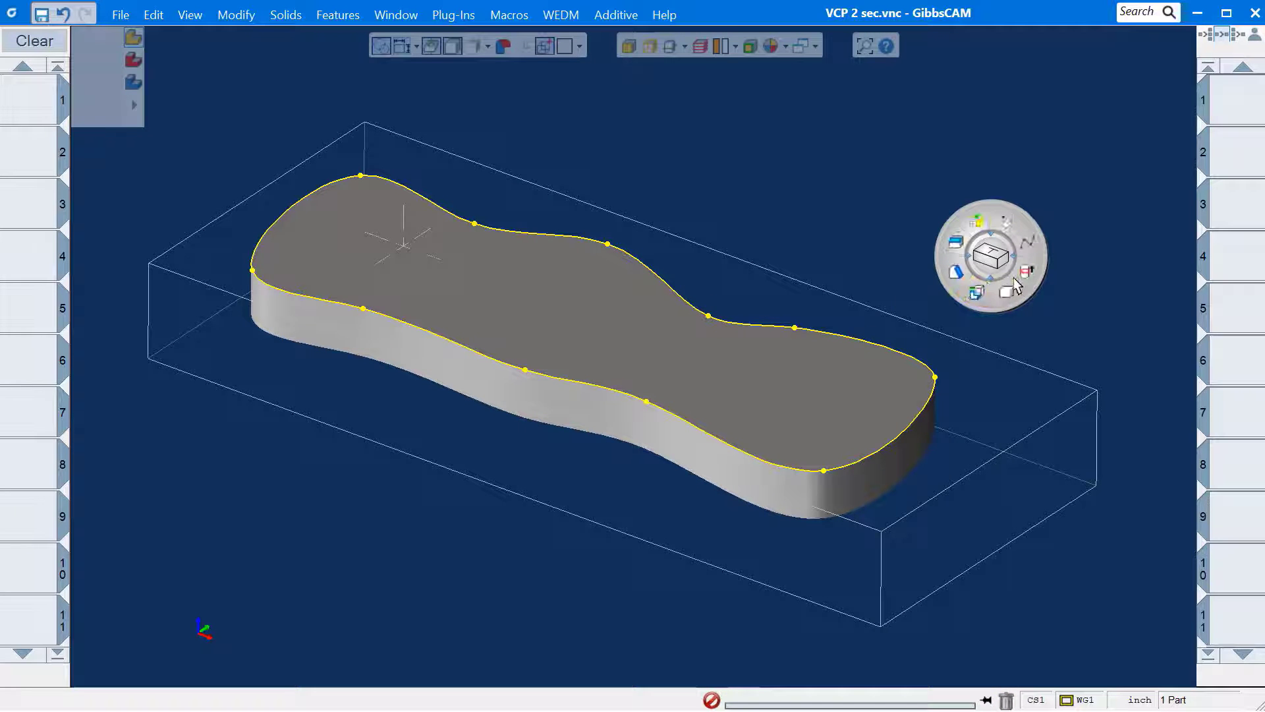
Create a cuboid matching the stock, from X -5 to 20, Y -5 to 5 and Z -3 to 0.
left_click(1017, 287)
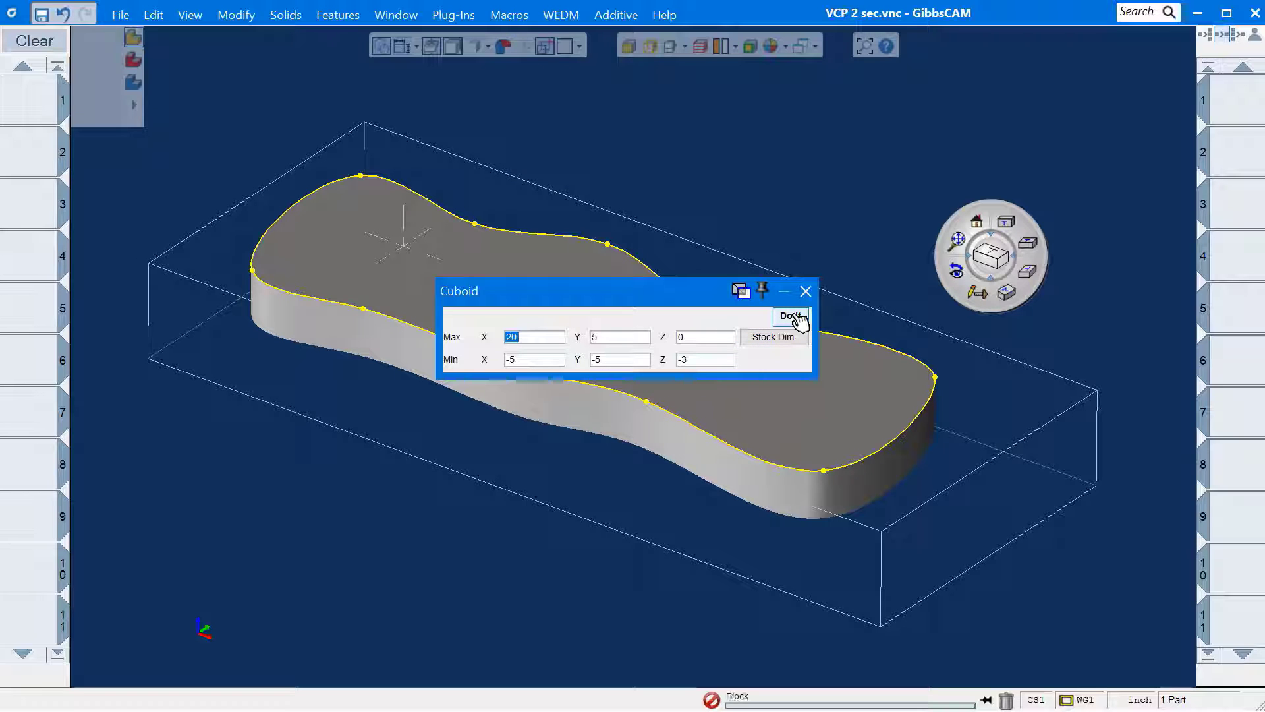
left_click(794, 318)
left_click(805, 292)
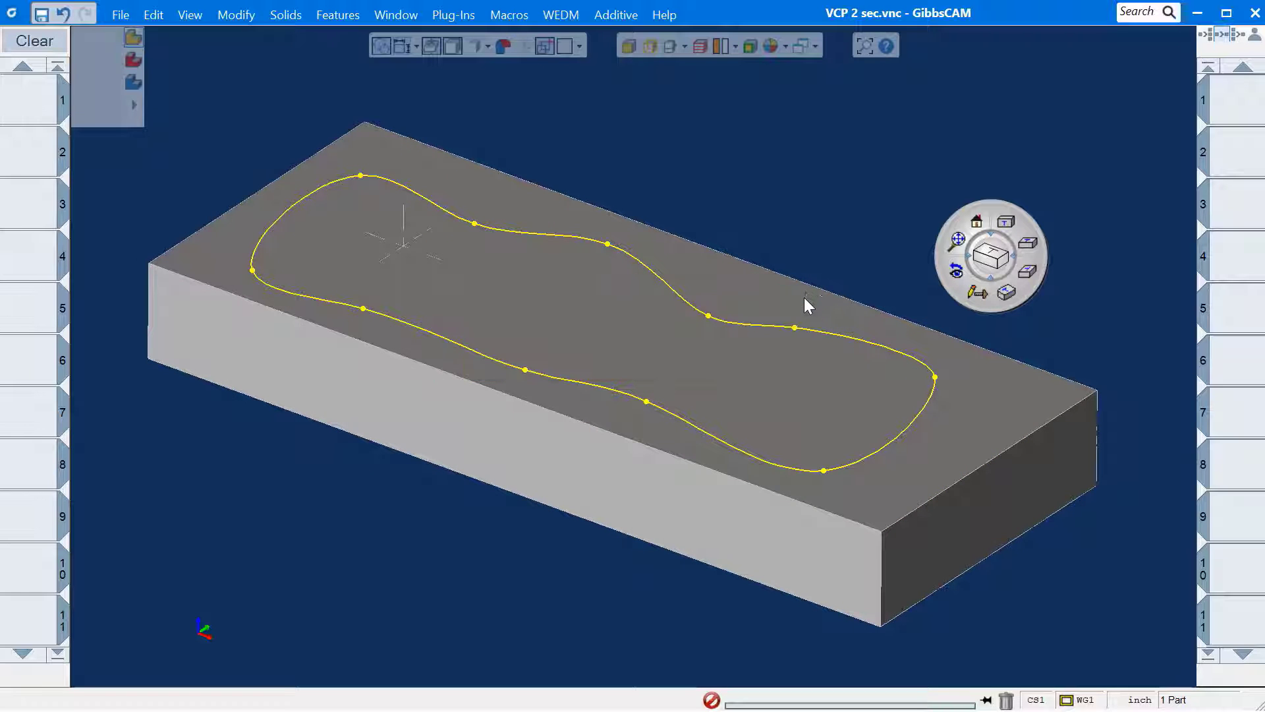
Subtract the extruded body from the cuboid to form the pocket, and hide the curve geometry.
left_click(804, 298)
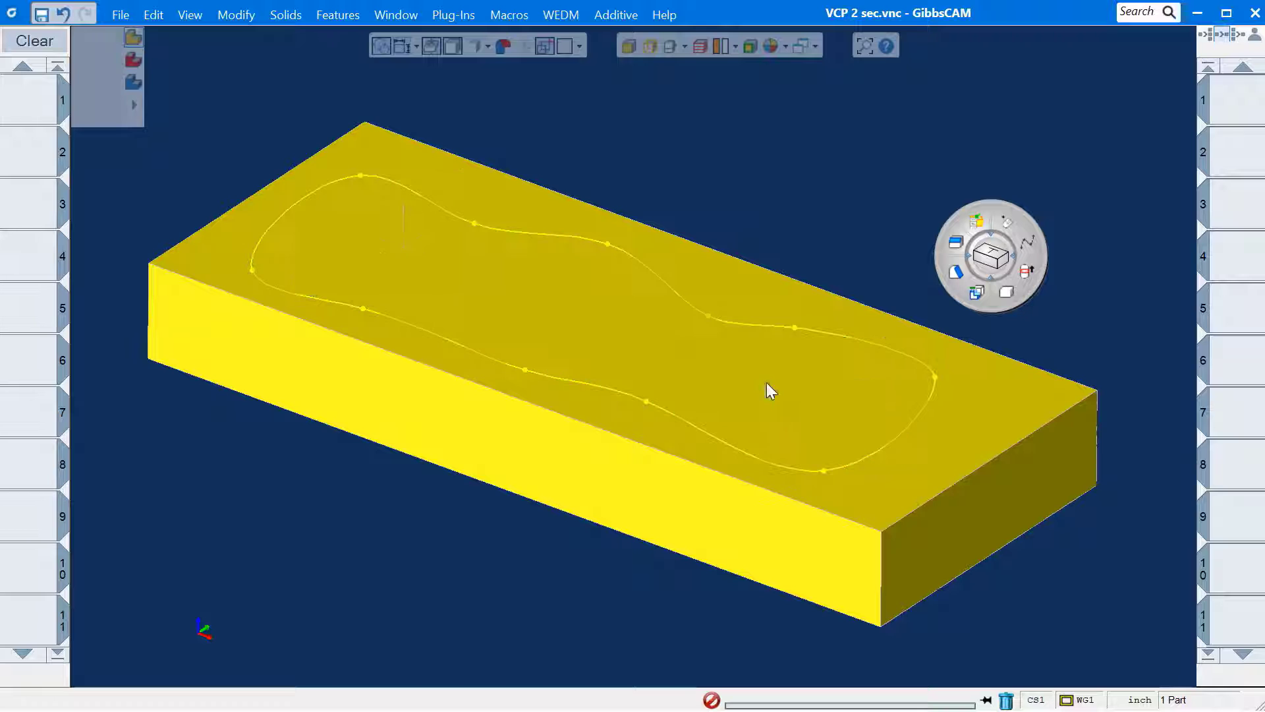
left_click(978, 294)
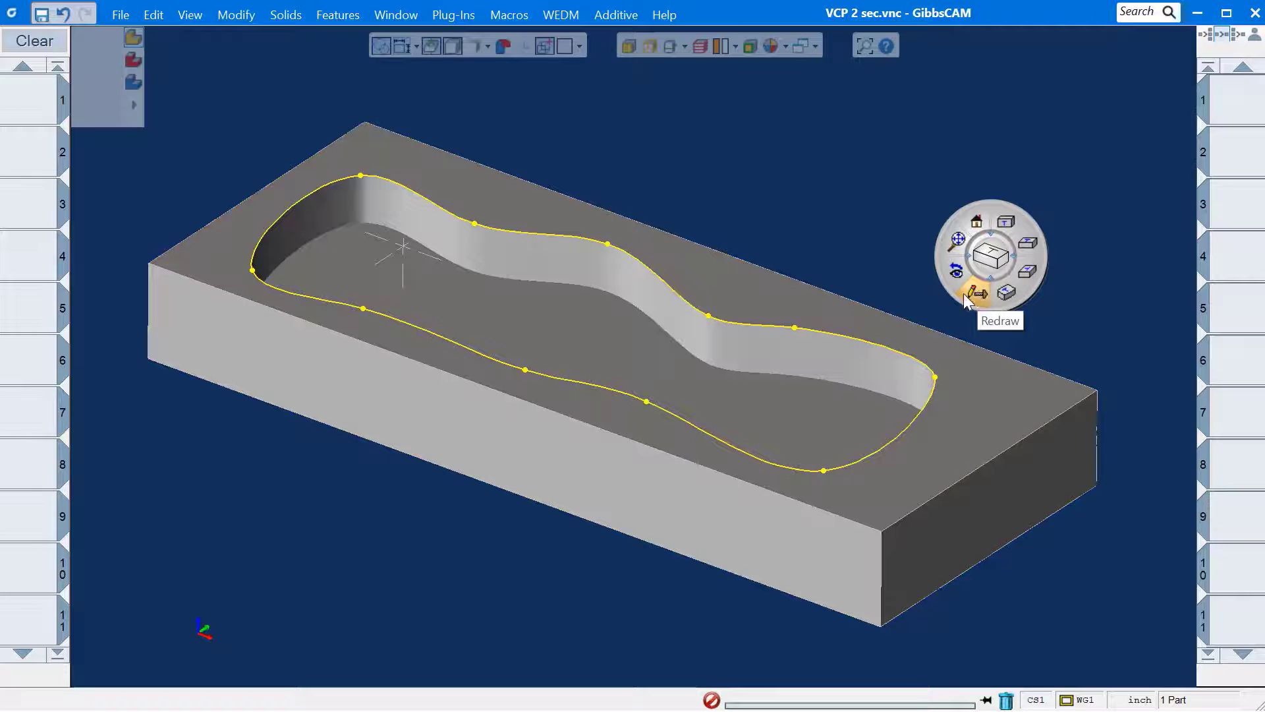
left_click(381, 46)
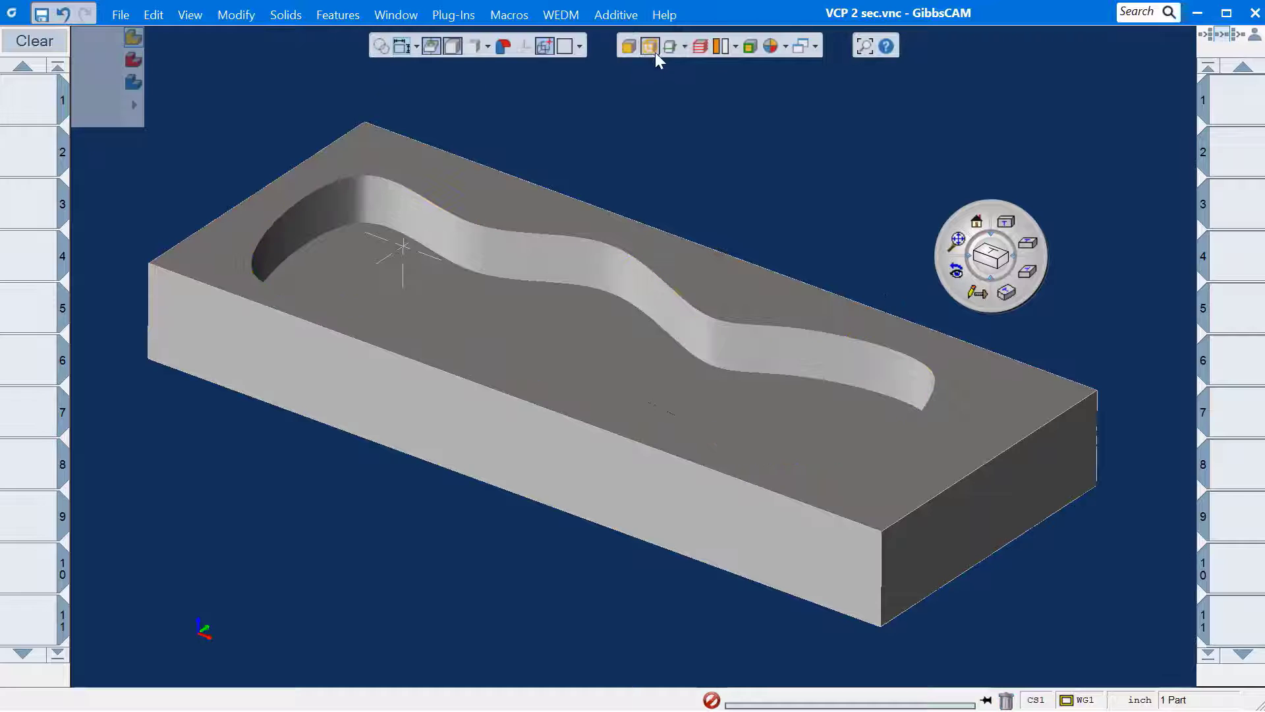
Select the pocket wall and its upper edge loop, and apply a 5-degree draft to the wall.
left_click(630, 46)
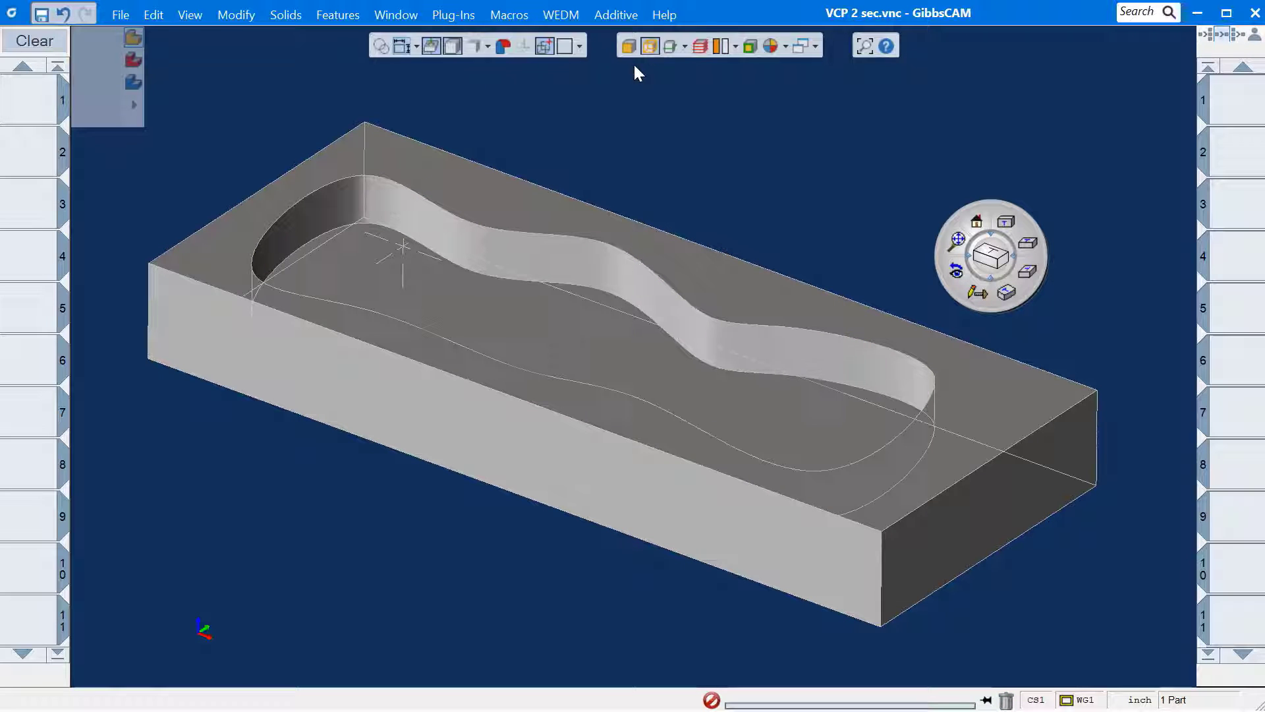
left_click(803, 357)
right_click(800, 350)
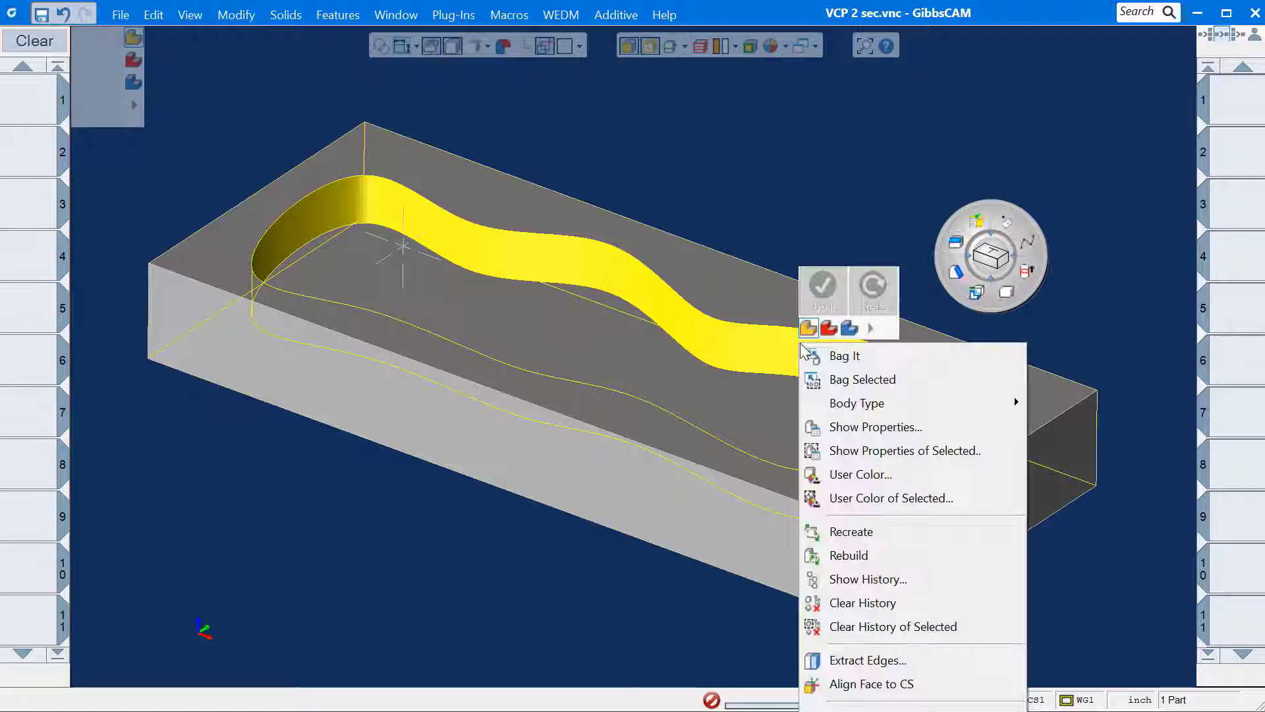
mouse_move(910, 708)
left_click(1140, 527)
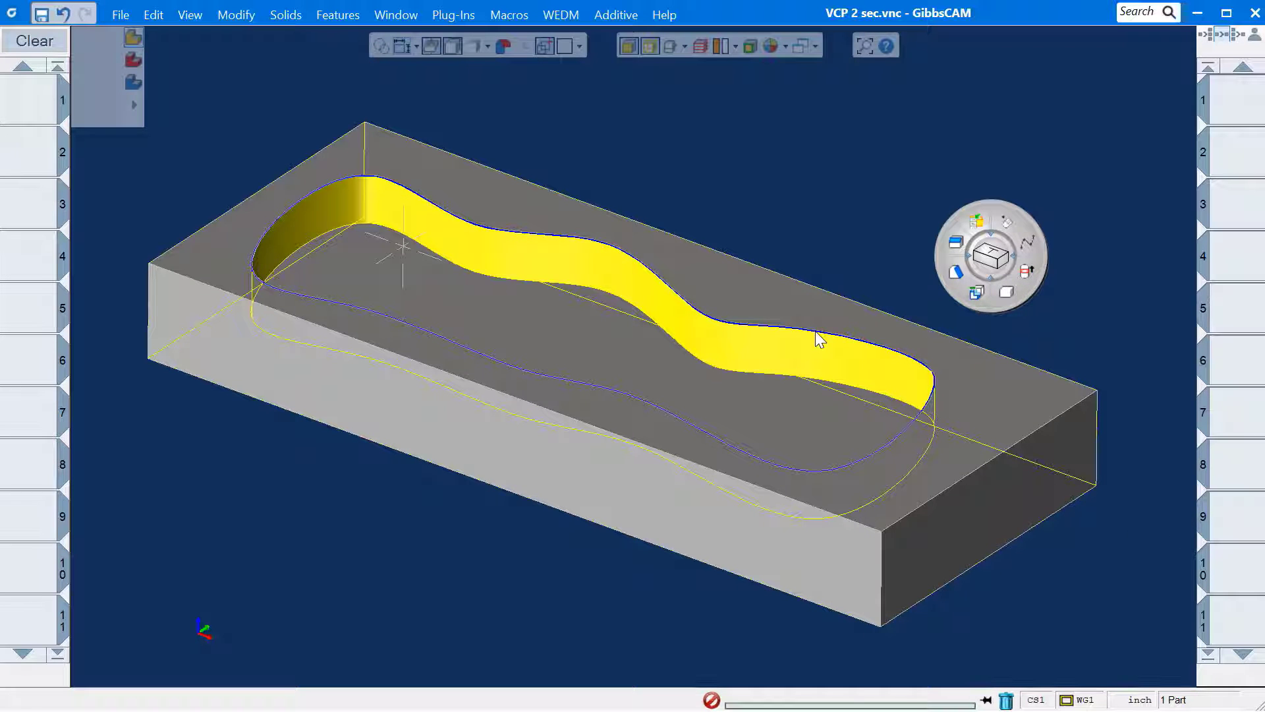
left_click(956, 272)
left_click(229, 476)
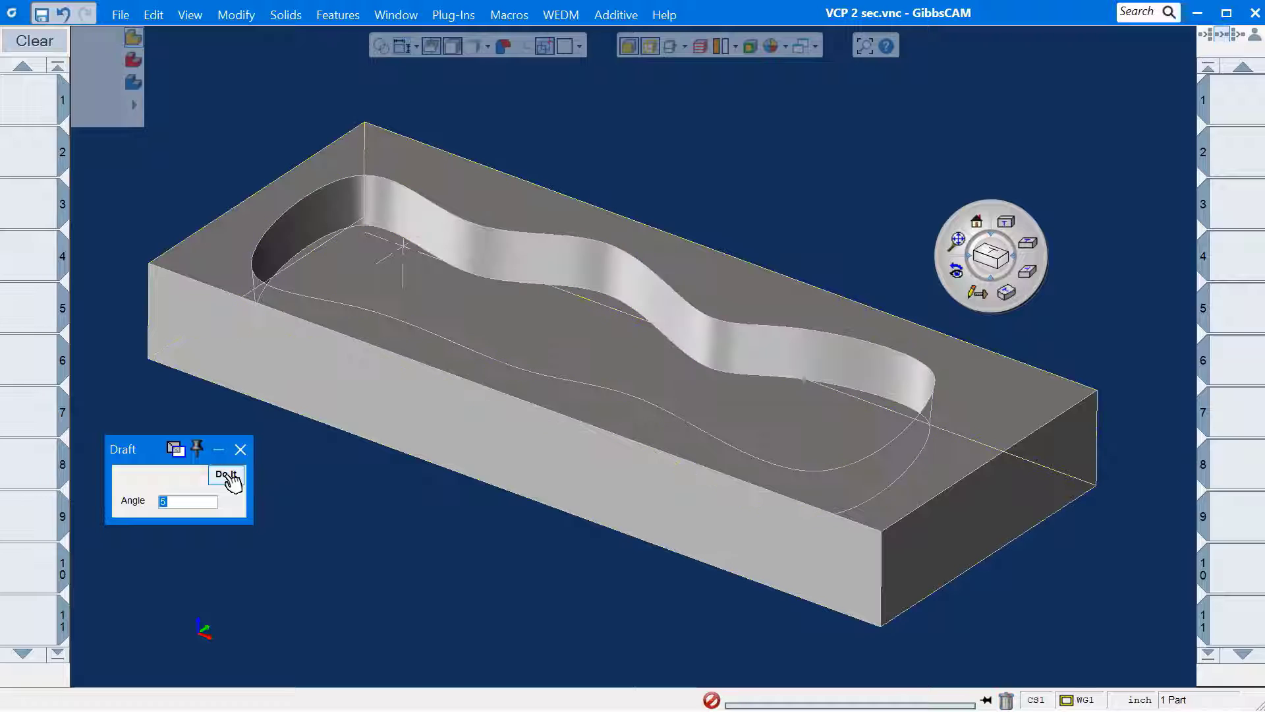
Round the edge loop between the pocket wall and floor with a 0.5 radius.
key("space")
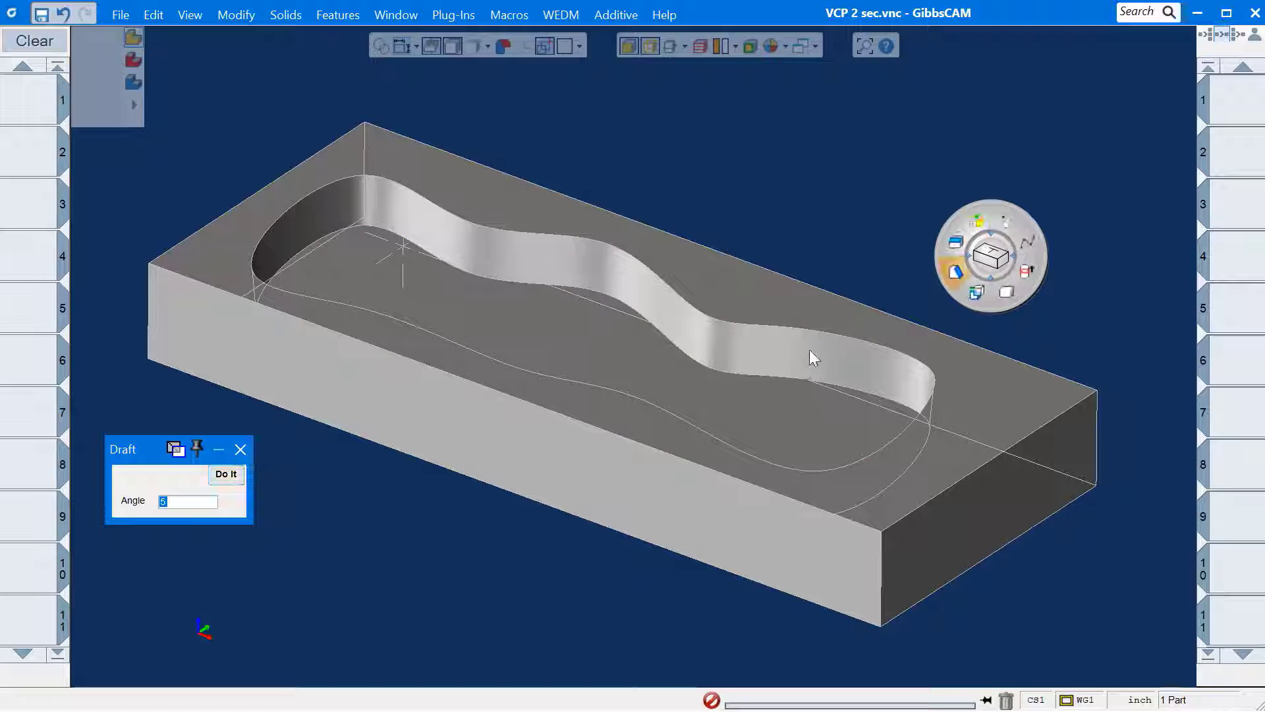
left_click(960, 244)
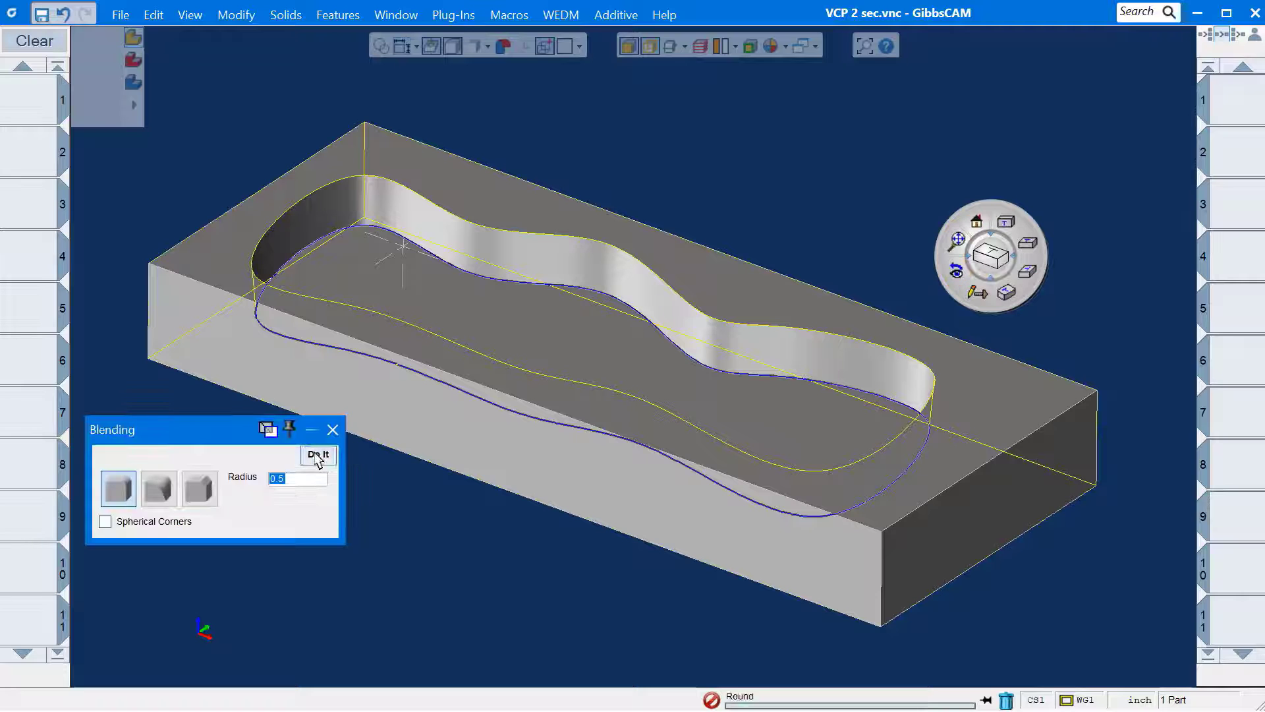
left_click(317, 456)
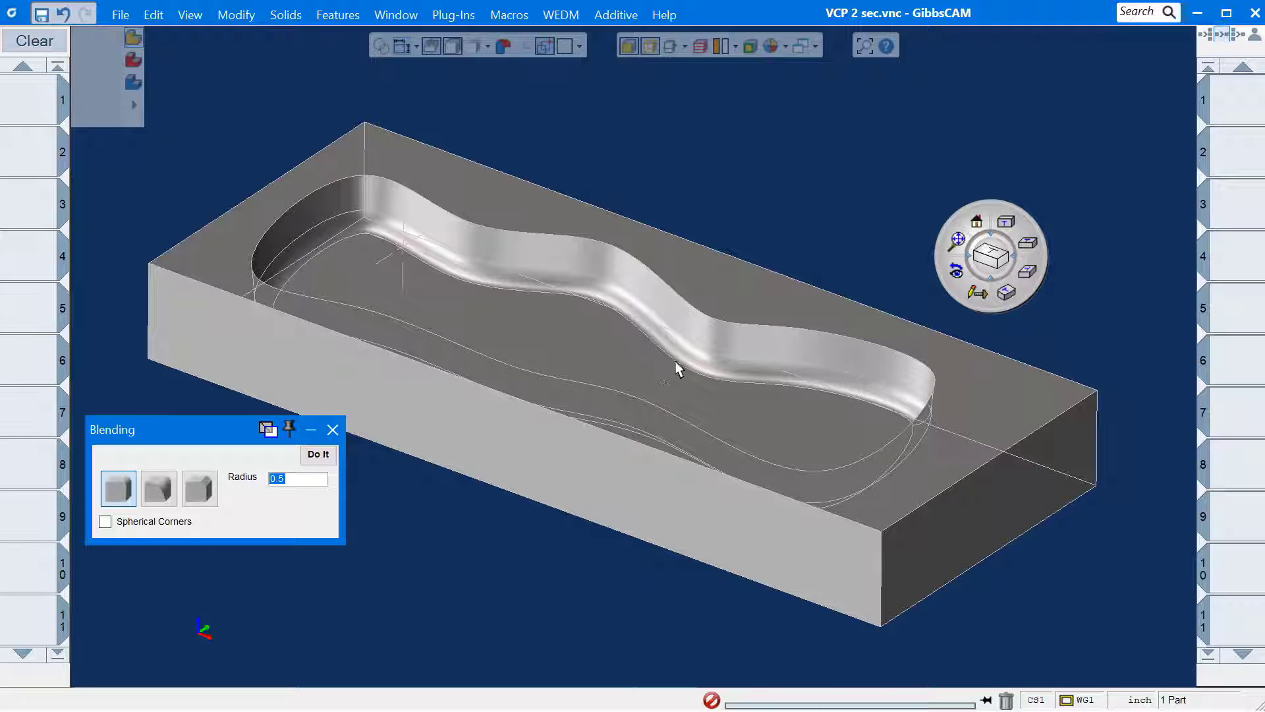
Load the process file Rough and Finish 1.5 Pocket.prc2.
key("space")
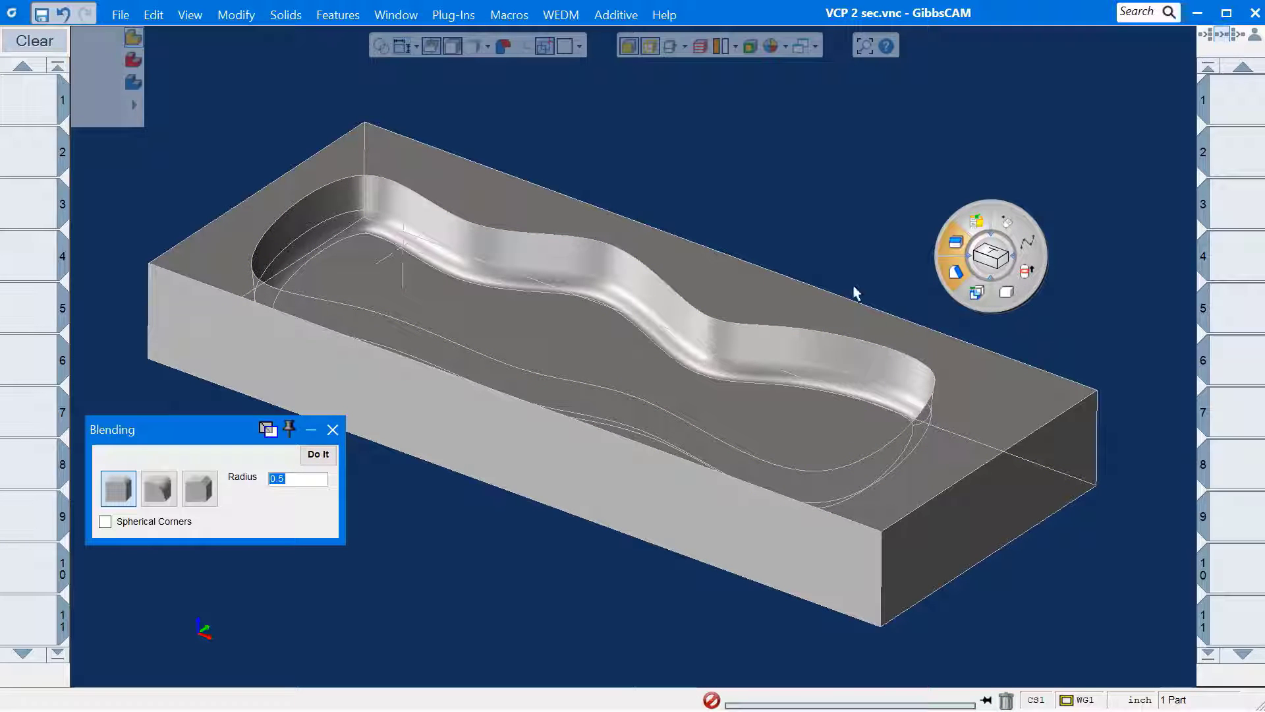
left_click(977, 221)
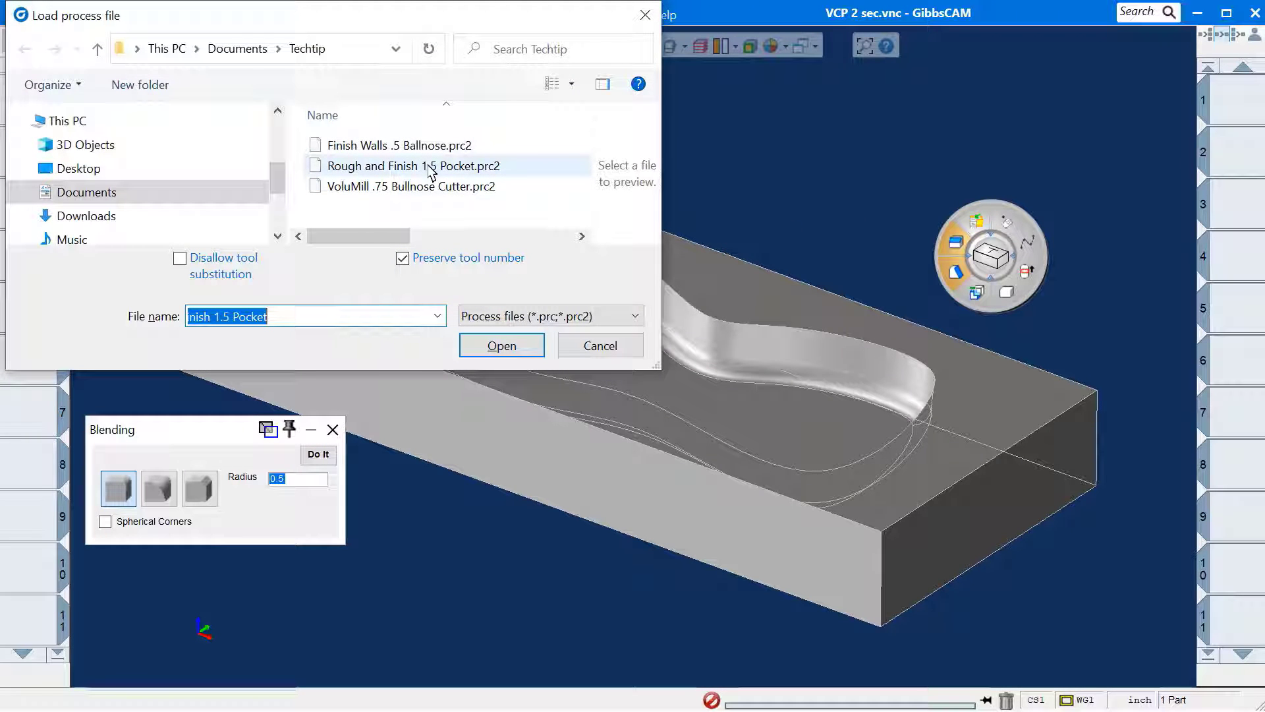
left_click(431, 168)
left_click(499, 346)
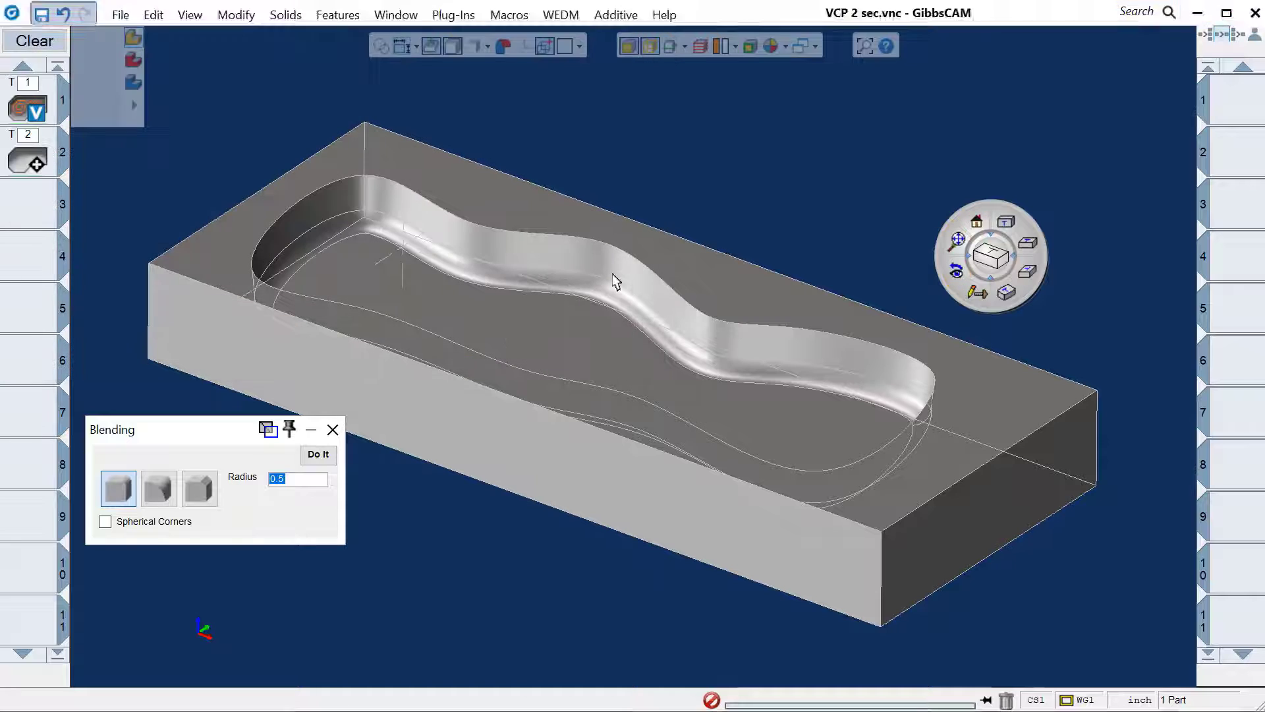
Select the pocketed solid, generate the roughing and finishing toolpaths on it, and display each operation's toolpath in its own color.
left_click(557, 214)
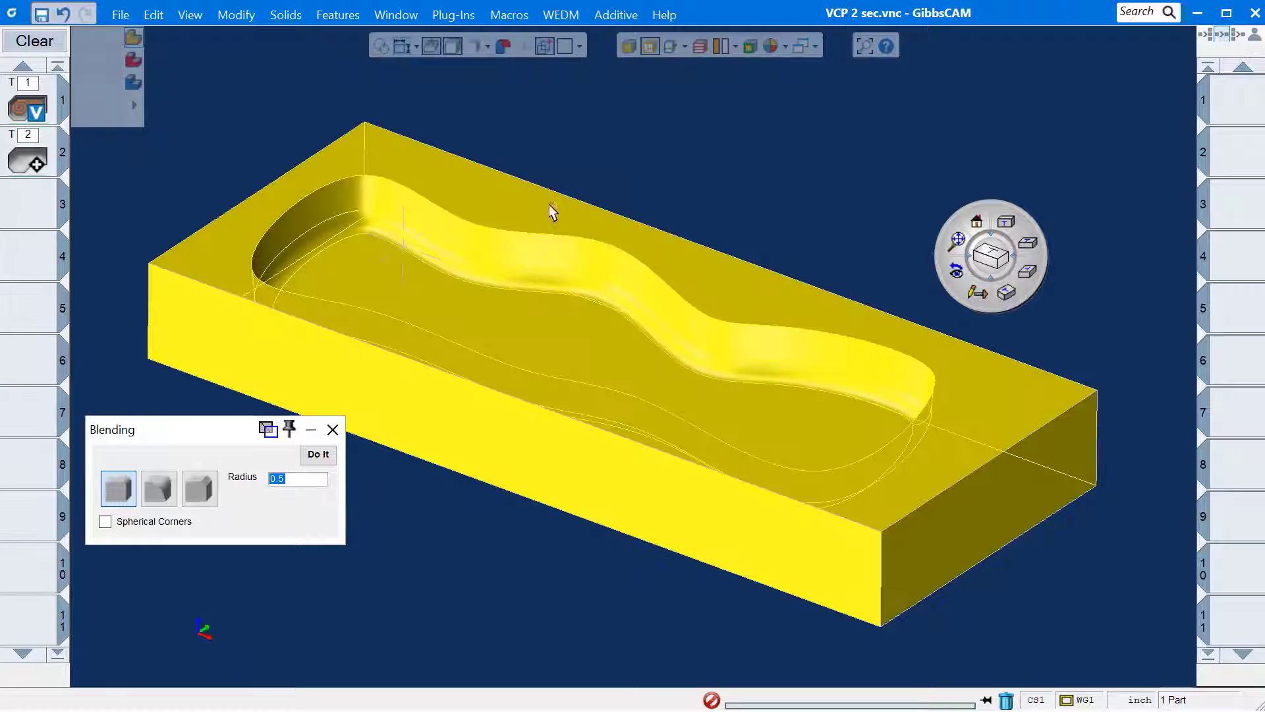
left_click(332, 429)
right_click(712, 143)
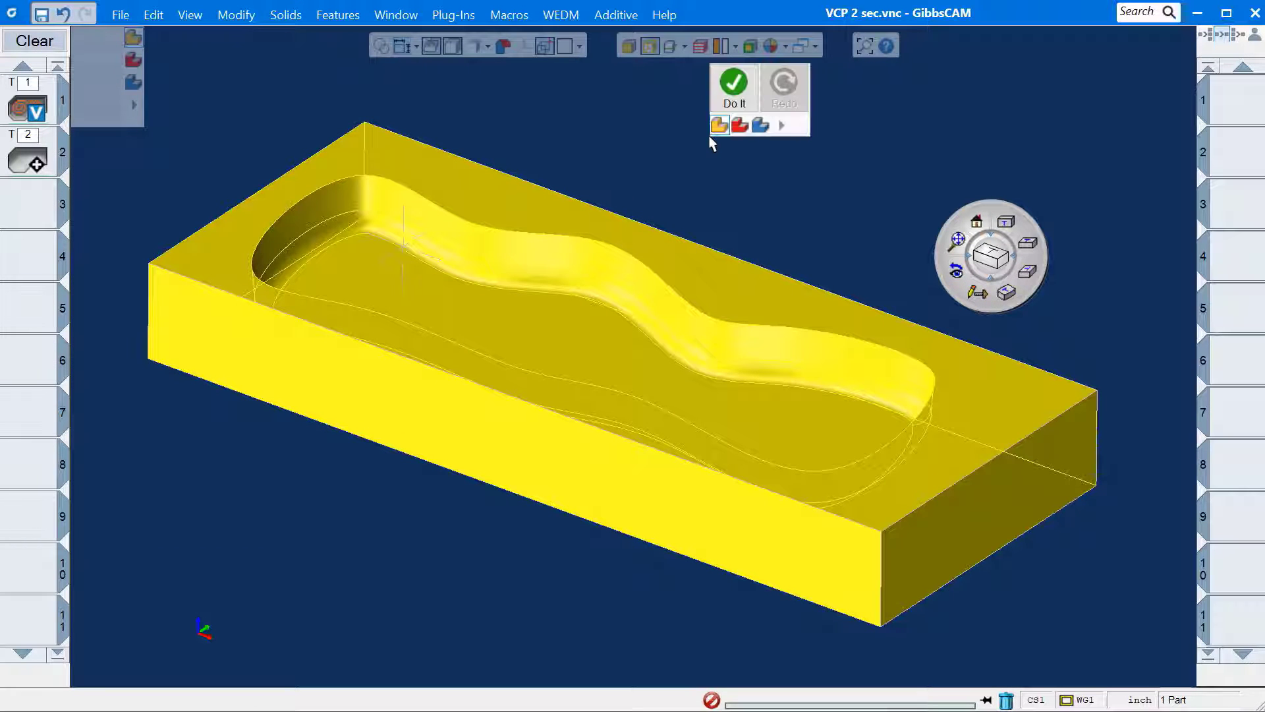
left_click(737, 84)
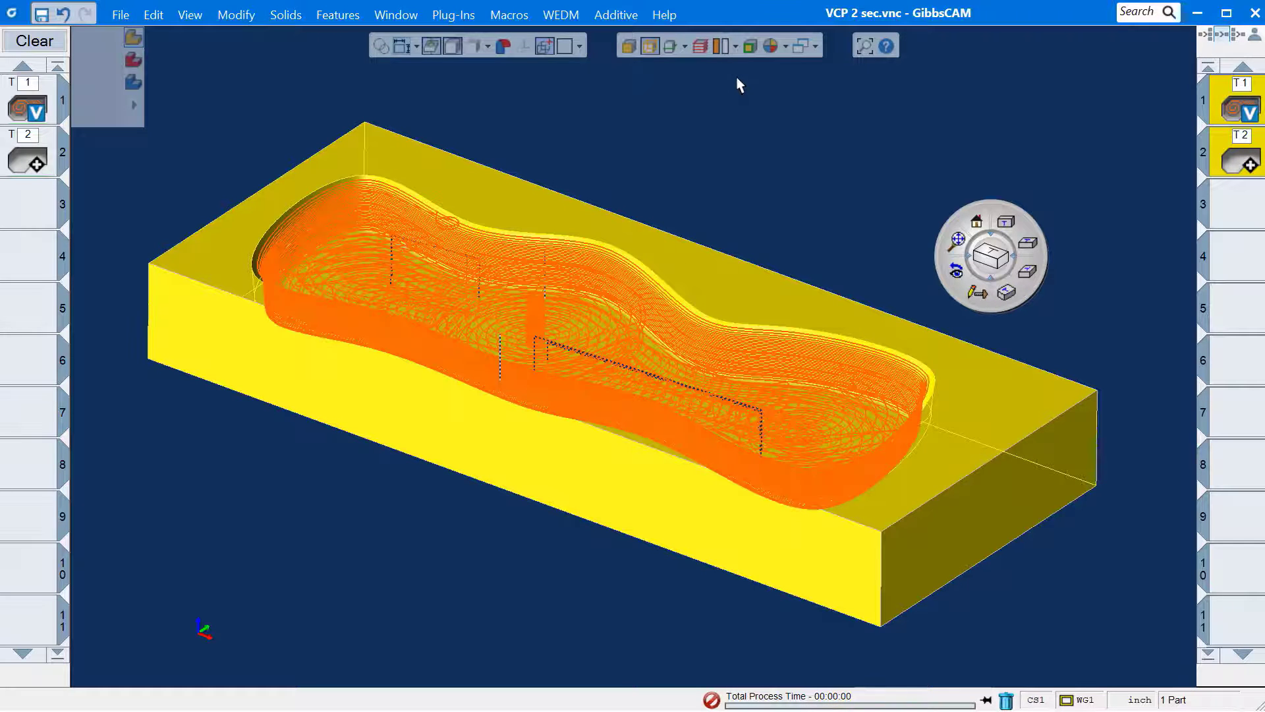
left_click(736, 46)
left_click(742, 120)
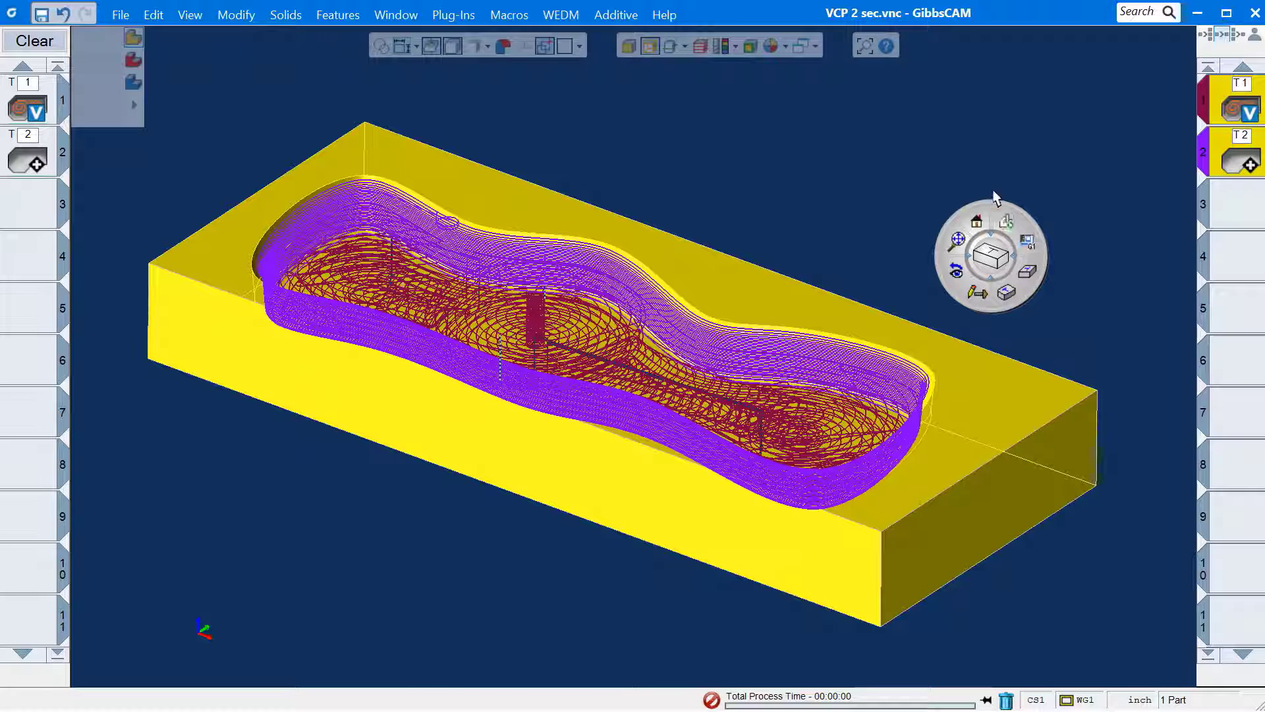
Simulate both pocket operations through to the end in Op Sim, and close the simulation.
left_click(1006, 224)
left_click(1163, 641)
left_click_drag(1096, 663, 1234, 662)
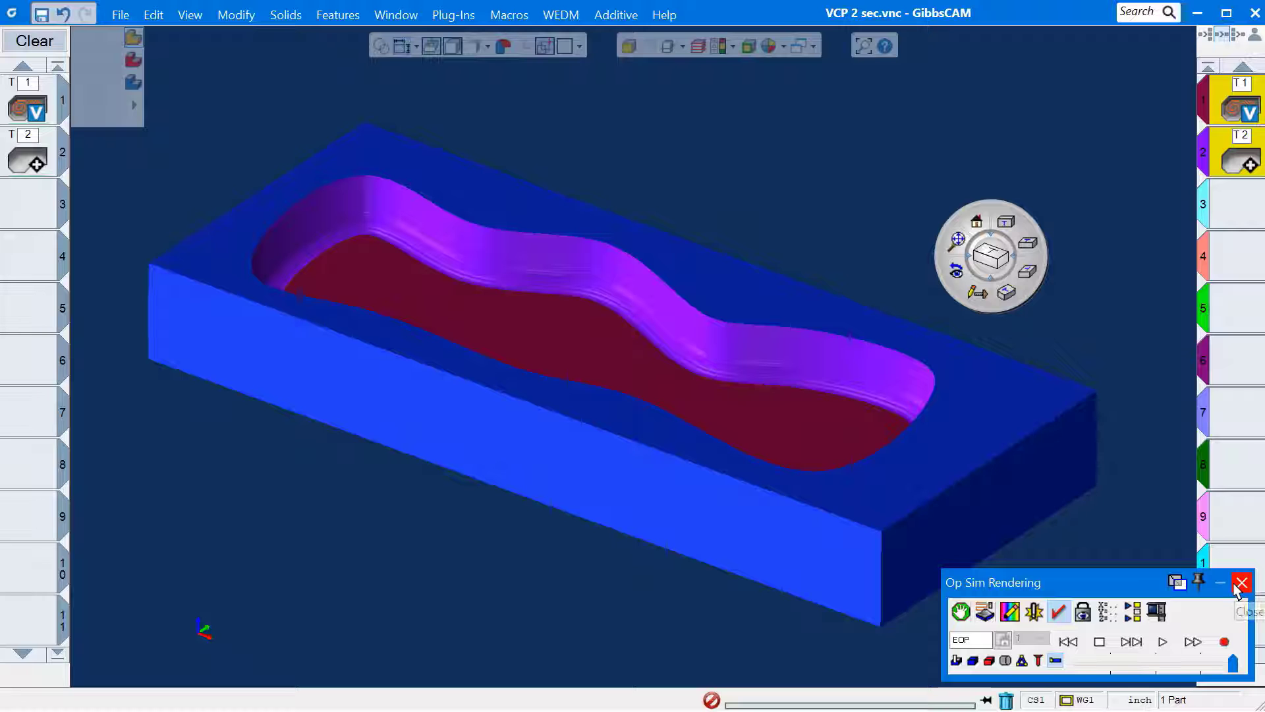
left_click(1239, 586)
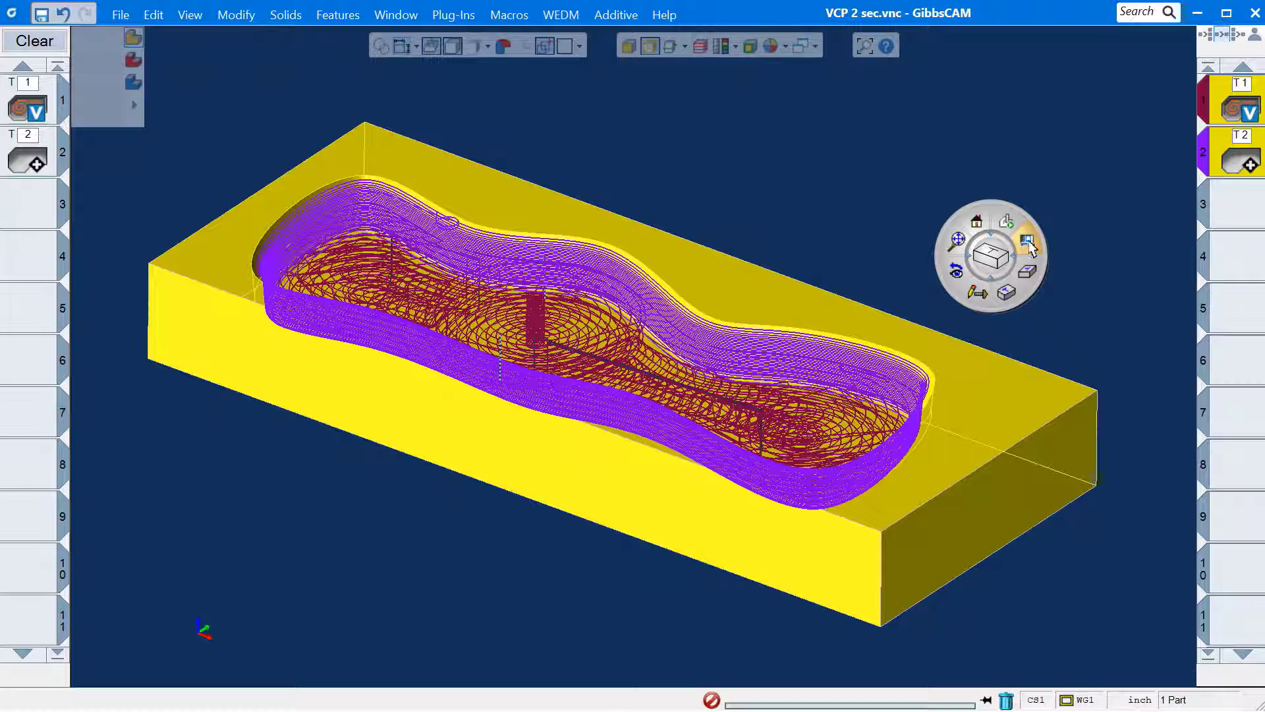
Post-process the operations with Generic Mill.pst to the output file VCP 7, and close the G-code editor and Post Processor.
left_click(1028, 239)
left_click(406, 87)
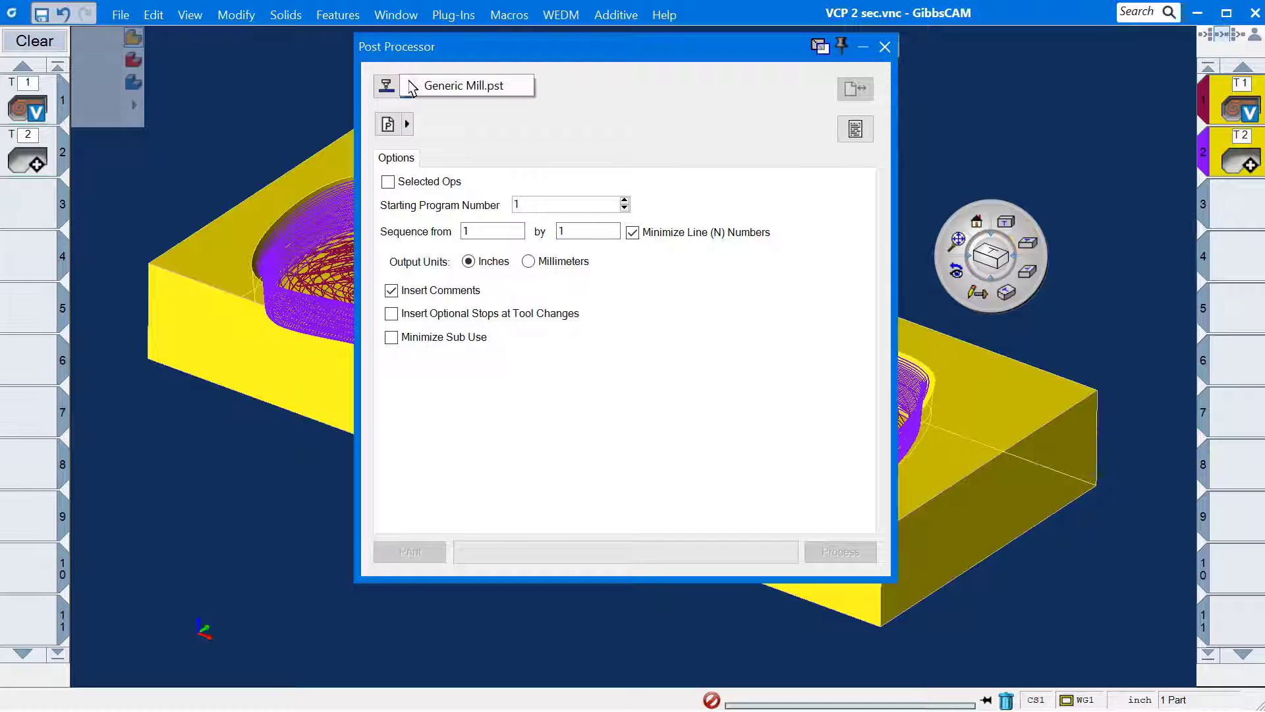
left_click(443, 86)
type("VCP")
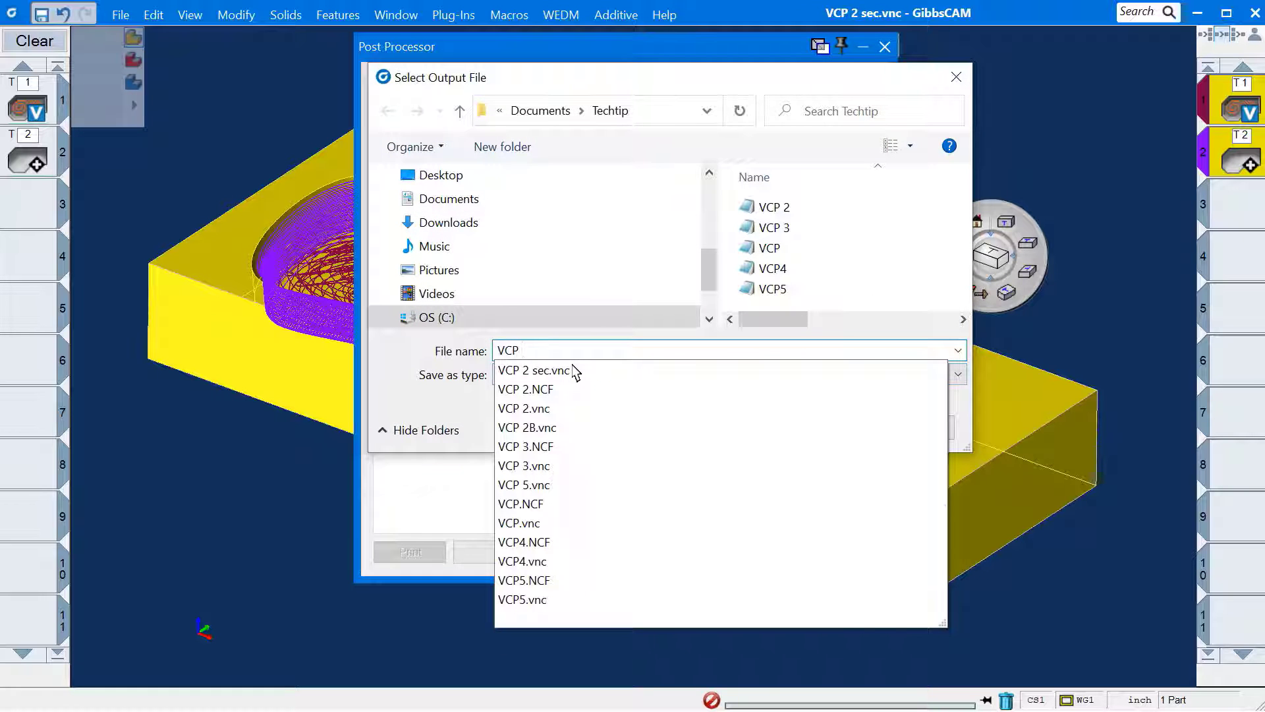
type(" 7")
left_click(837, 428)
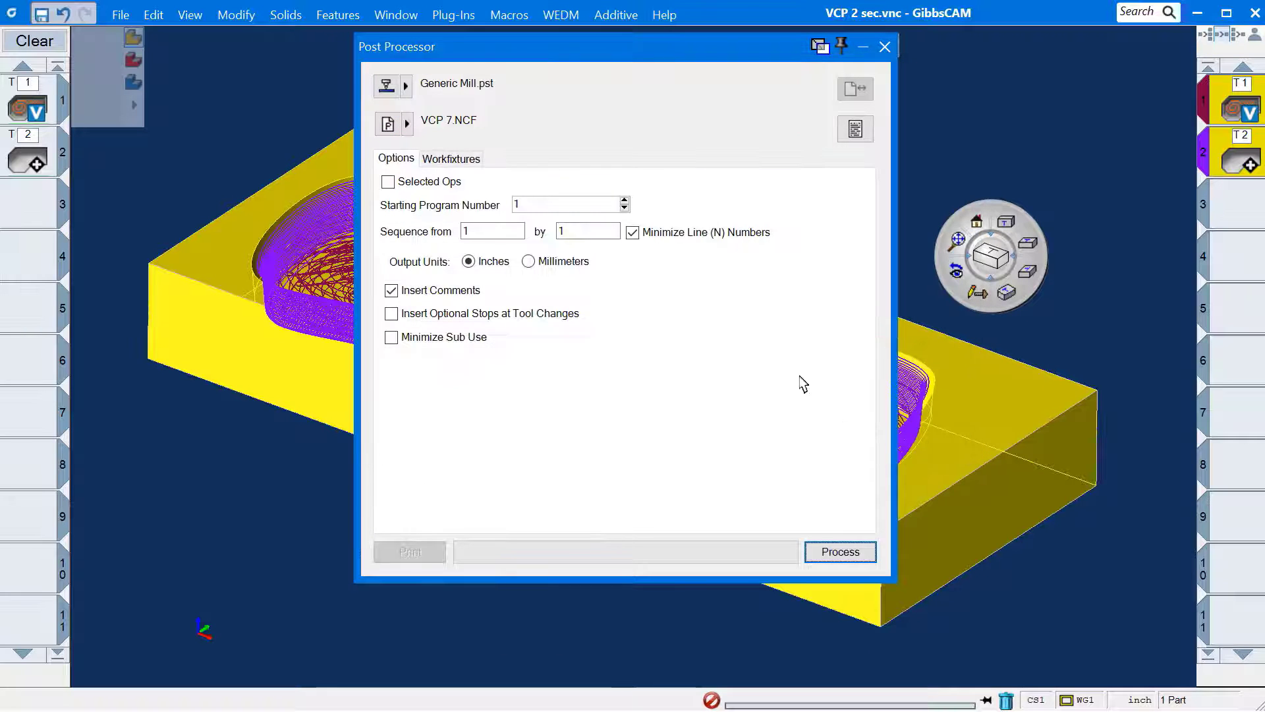
left_click(840, 554)
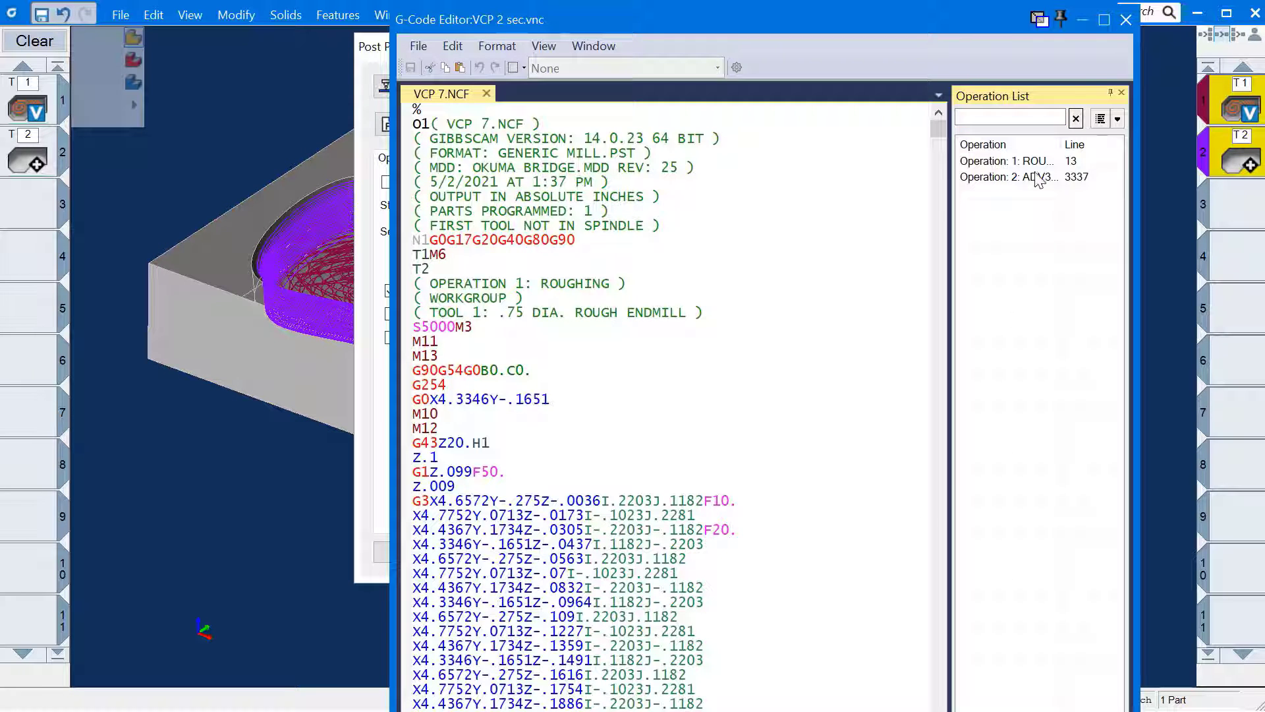
left_click(1126, 18)
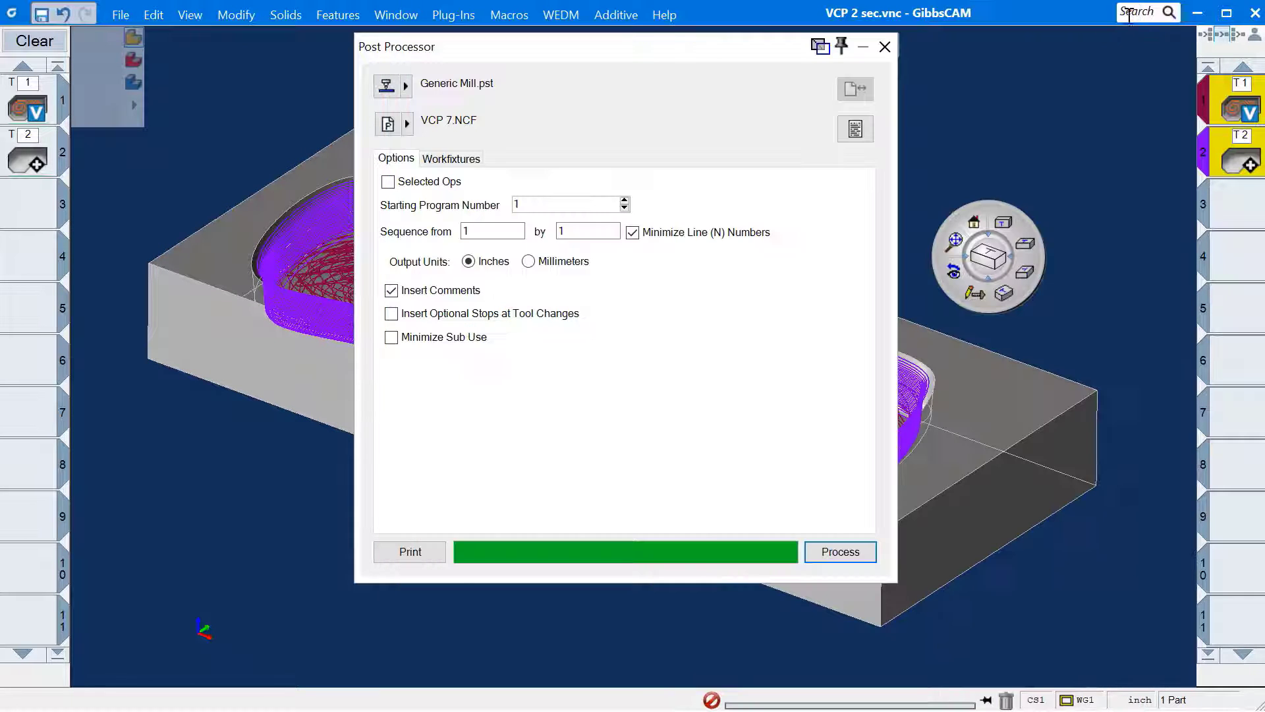
left_click(886, 46)
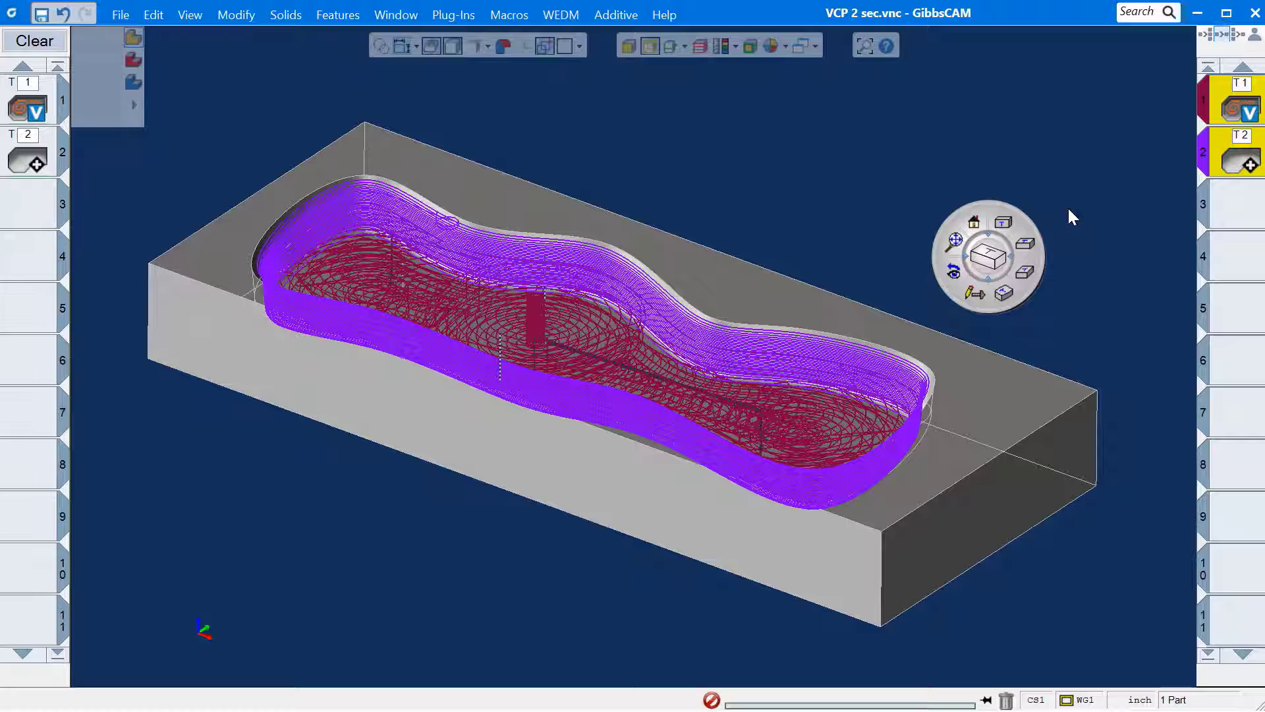
Inspect the part and its toolpaths in the top and front views.
left_click(1002, 222)
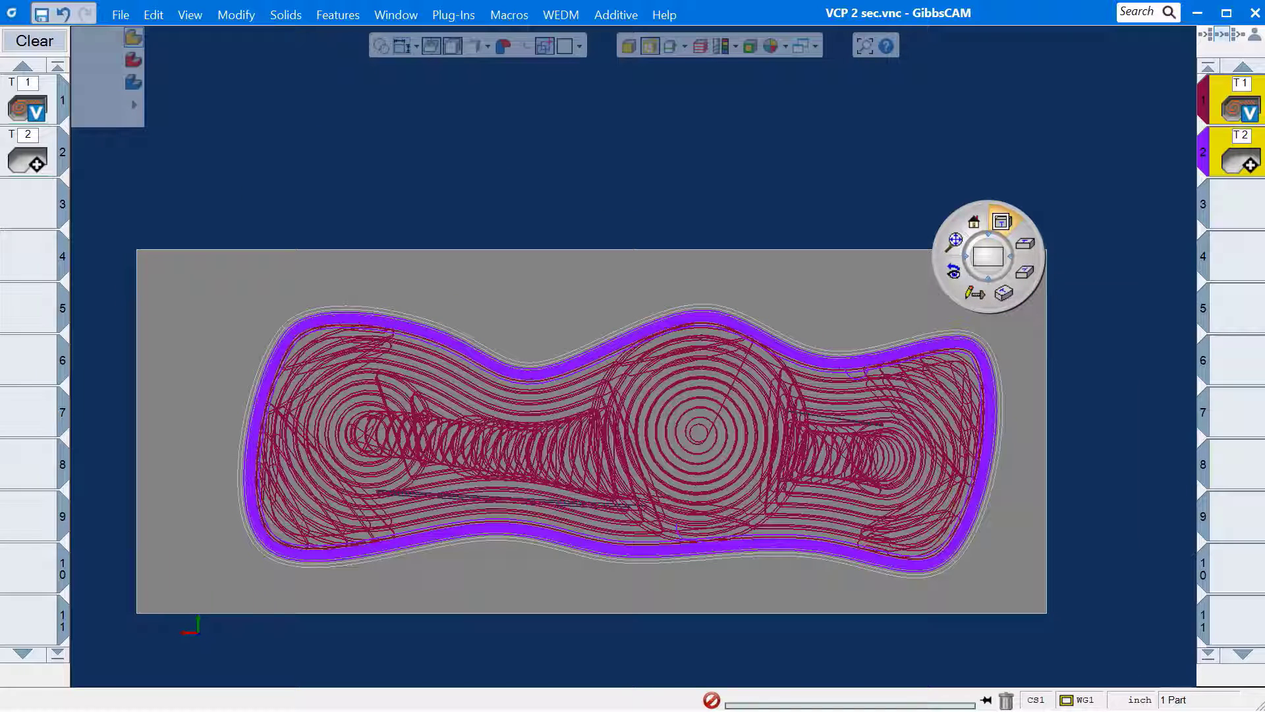
left_click(1025, 250)
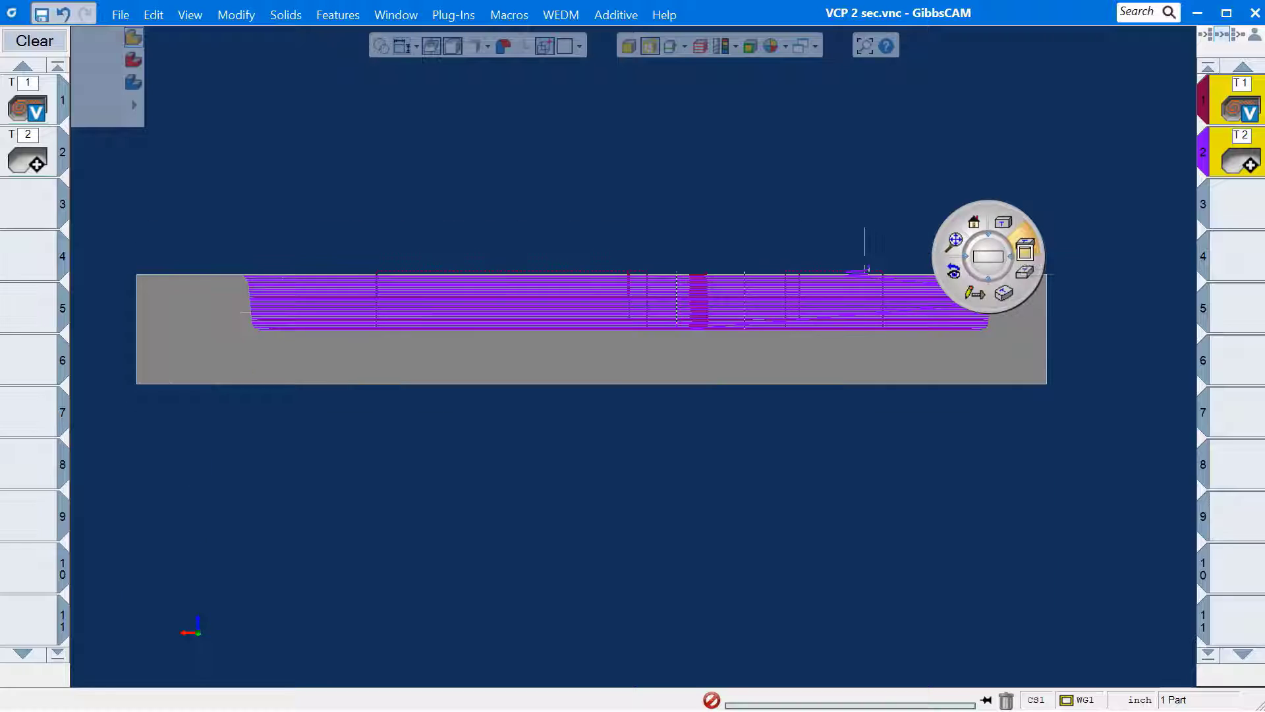
Inspect the pocket toolpaths in the side, bottom and isometric views, and leave the part in the isometric view from above.
left_click(1025, 272)
left_click(1002, 294)
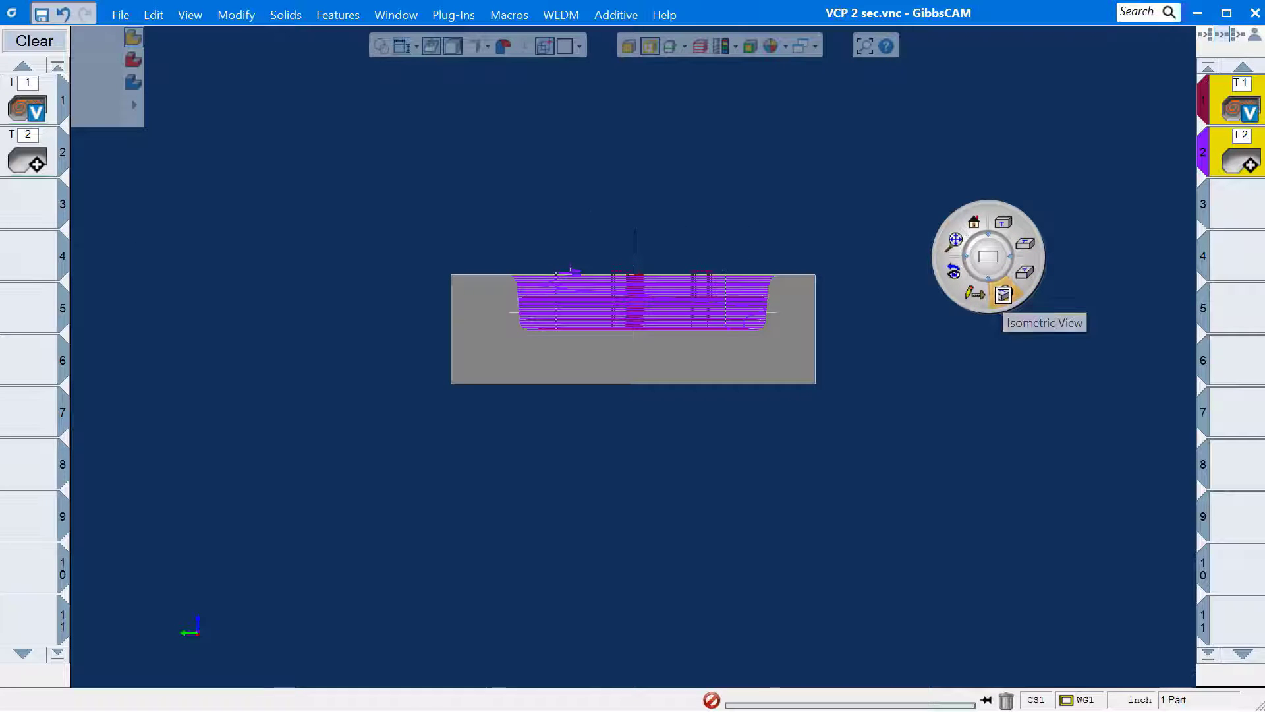
left_click(1003, 296)
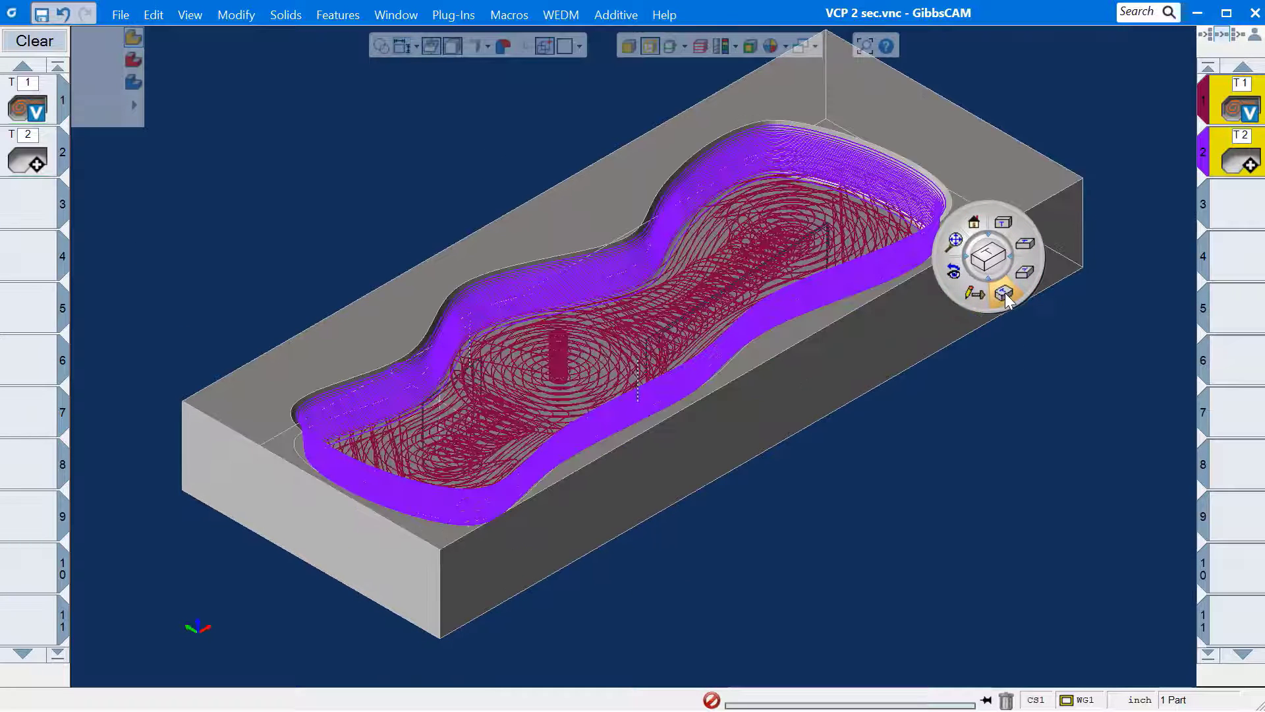
left_click(1003, 224)
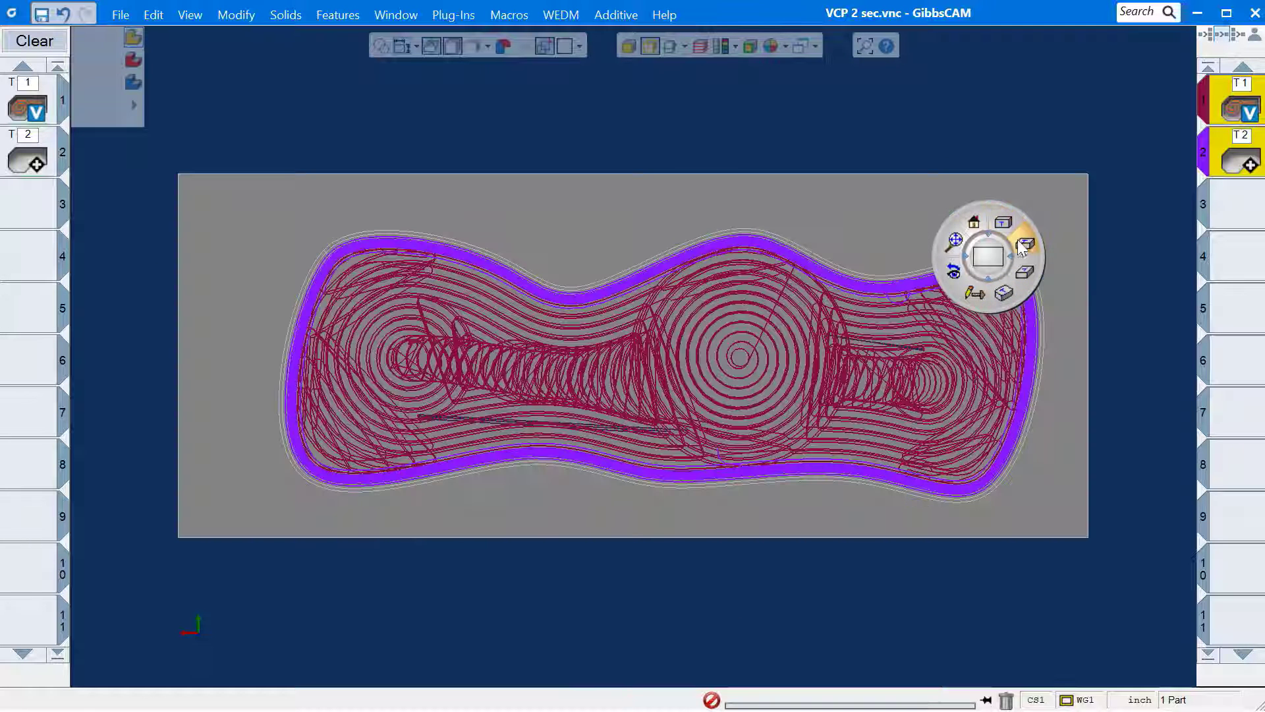
left_click(1025, 247)
left_click(1027, 272)
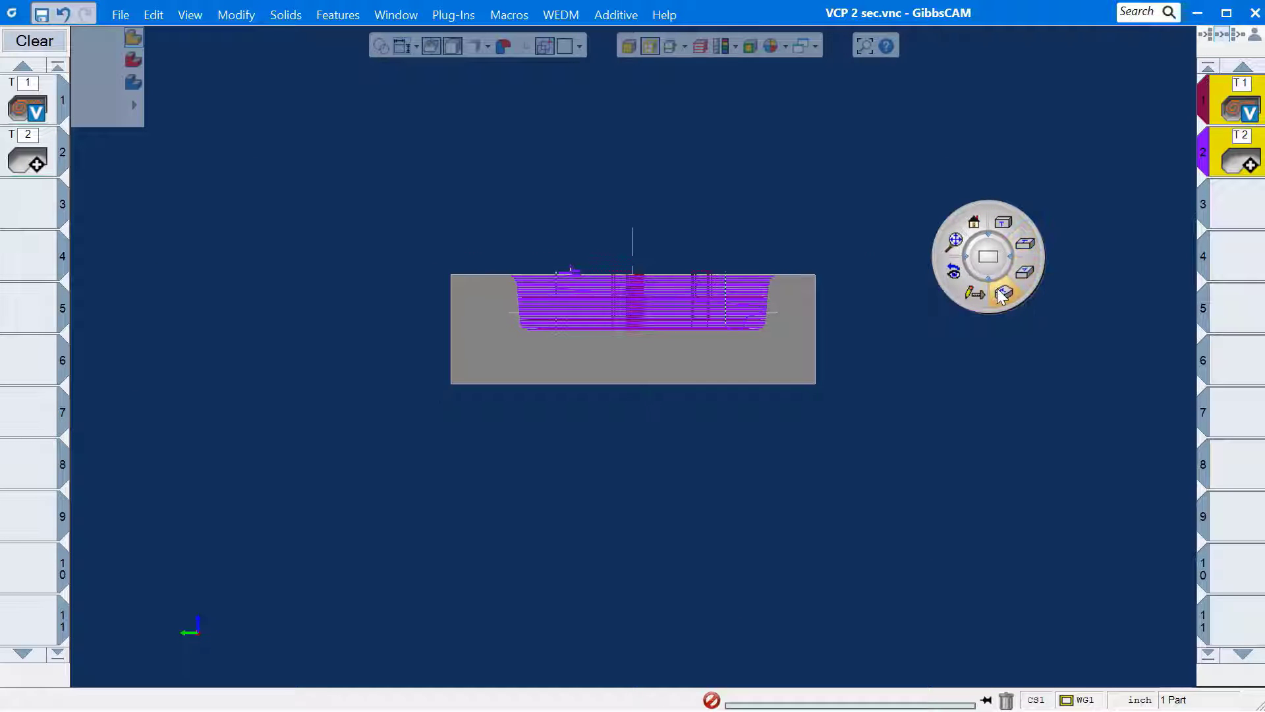
left_click(1003, 295)
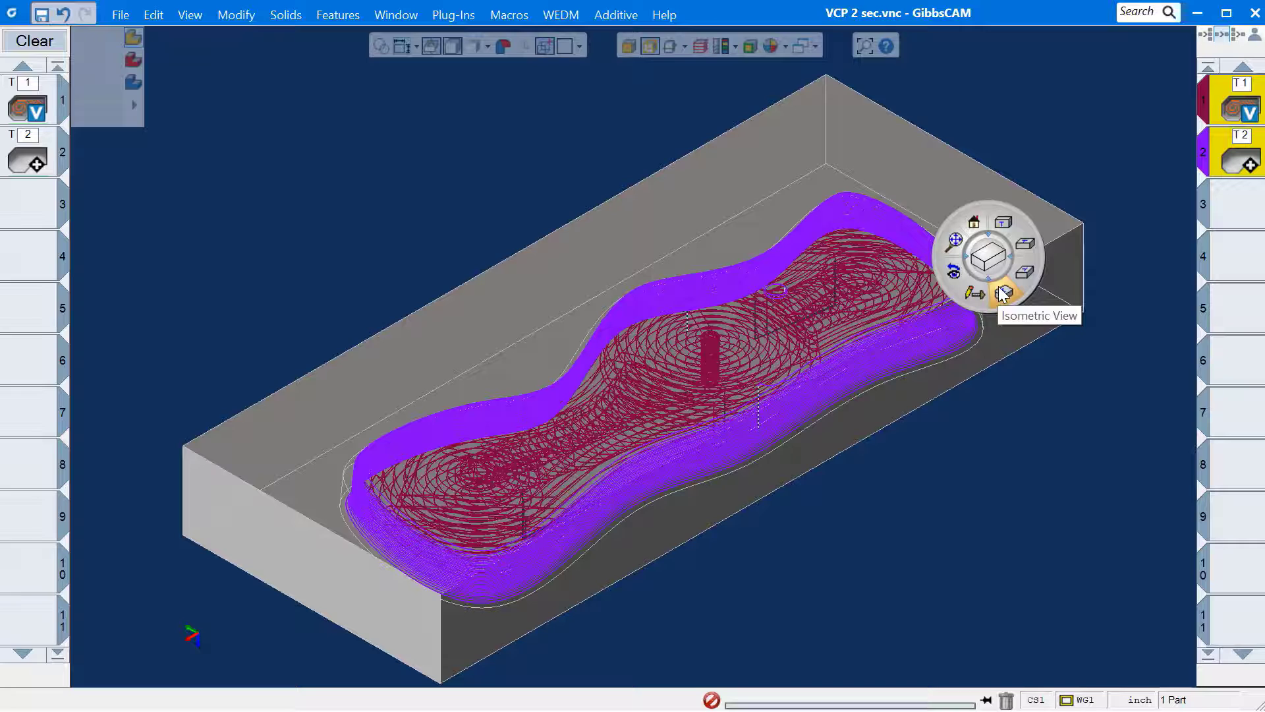
left_click(1003, 294)
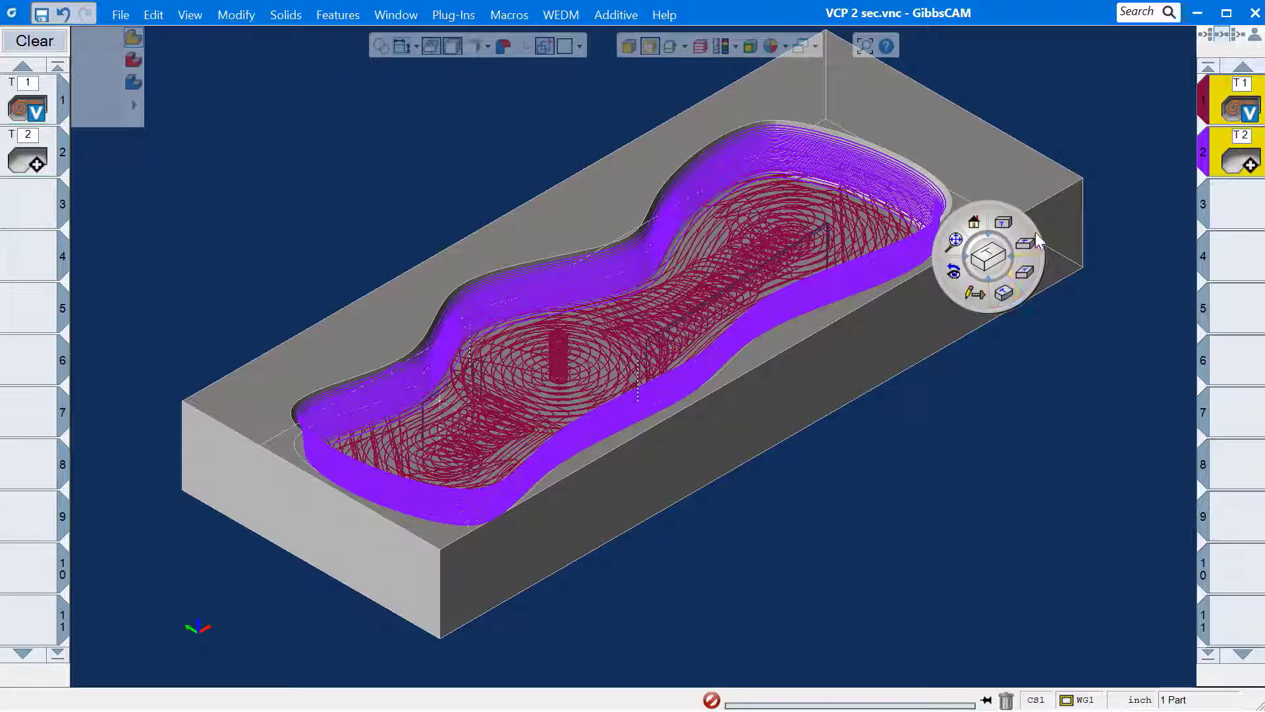